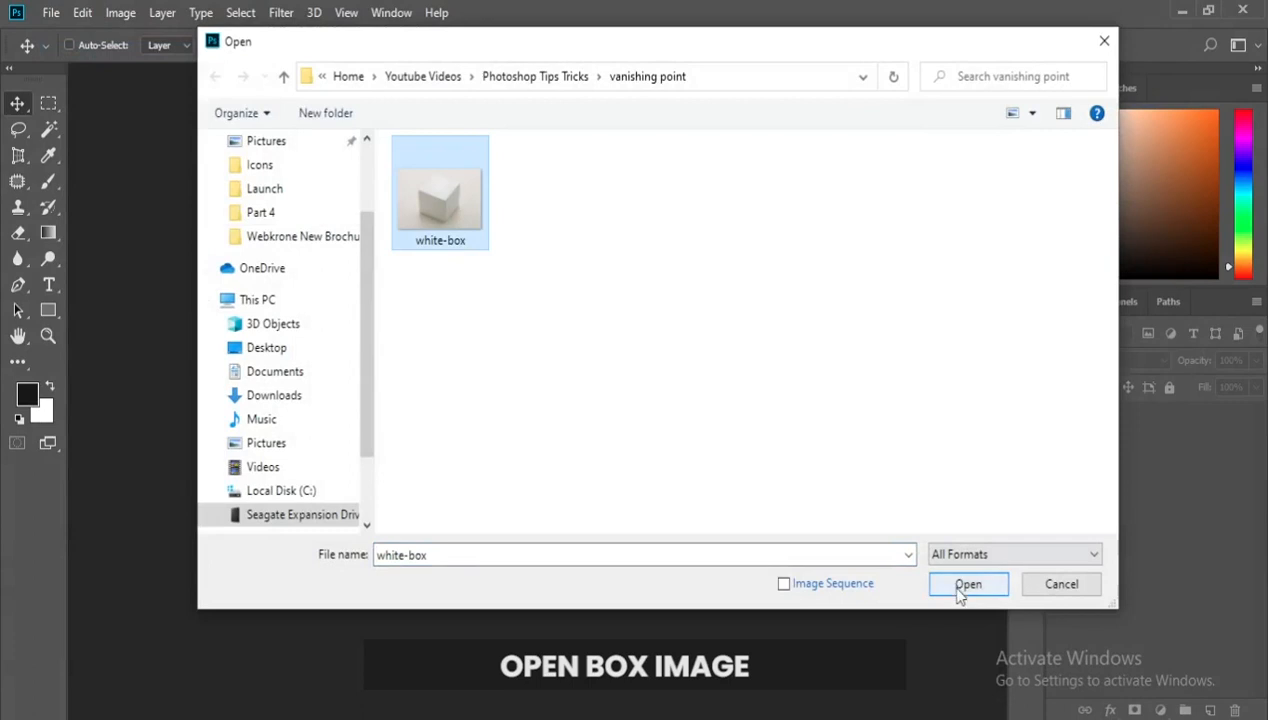
- Open the white-box image and add the text VANISHING across the box's top face in Akira Expanded Super Bold
click(957, 582)
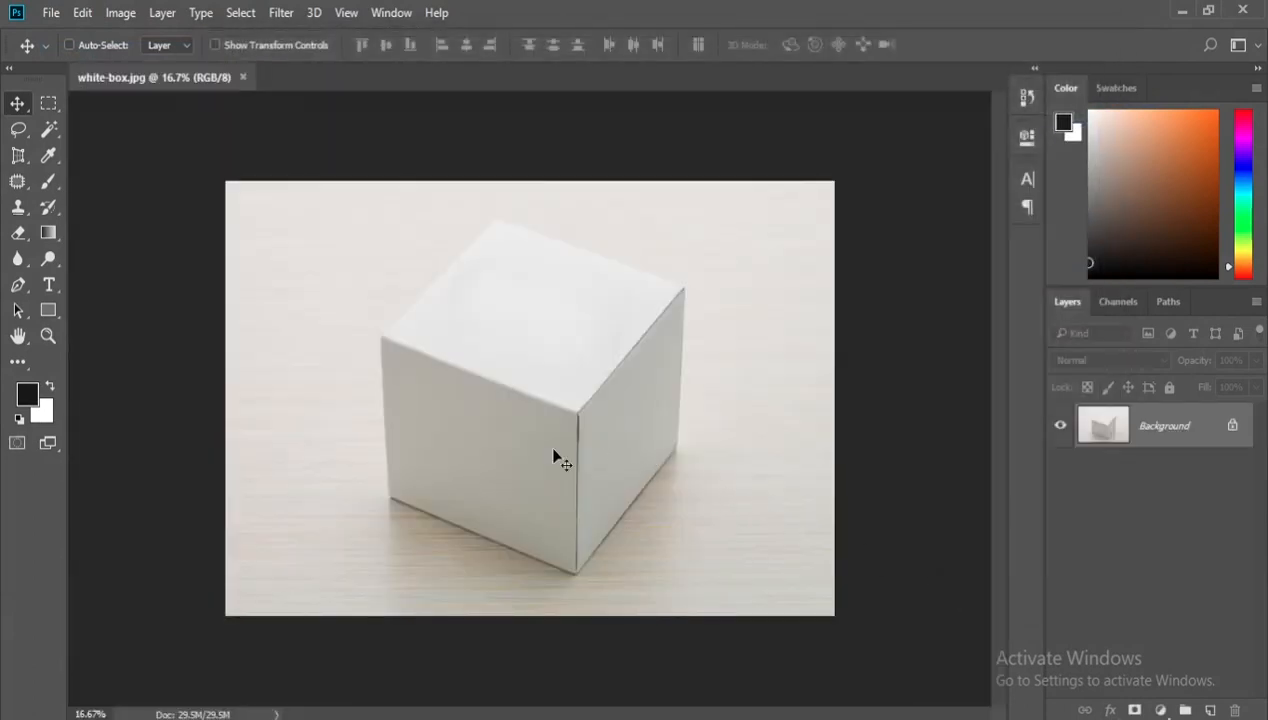
scroll(555, 458, up, 2)
key(t)
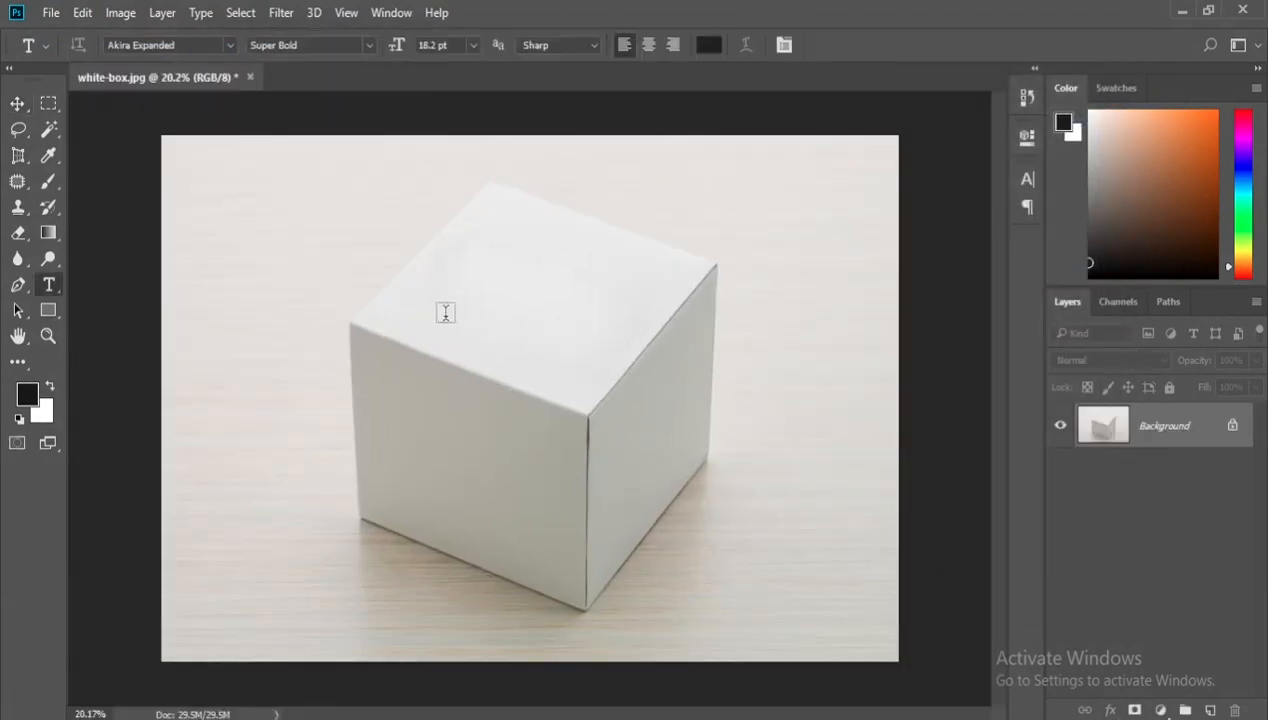
click(440, 309)
text(V)
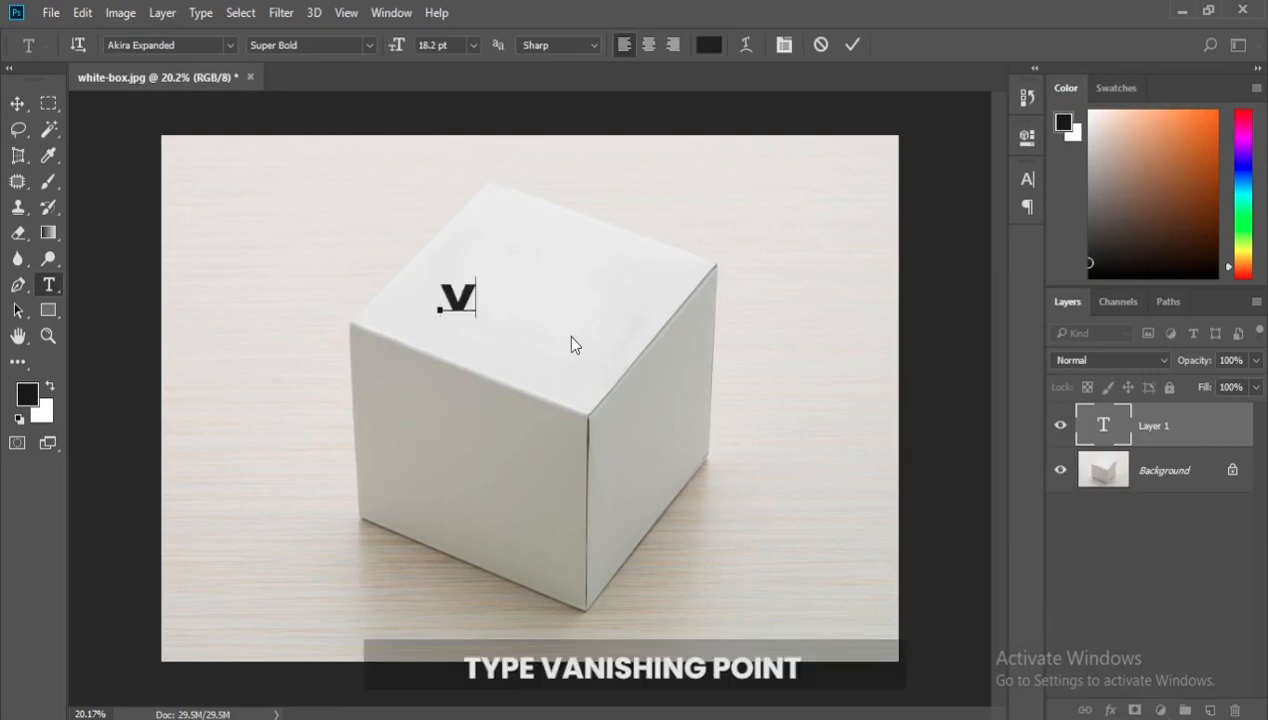
text(ANIS)
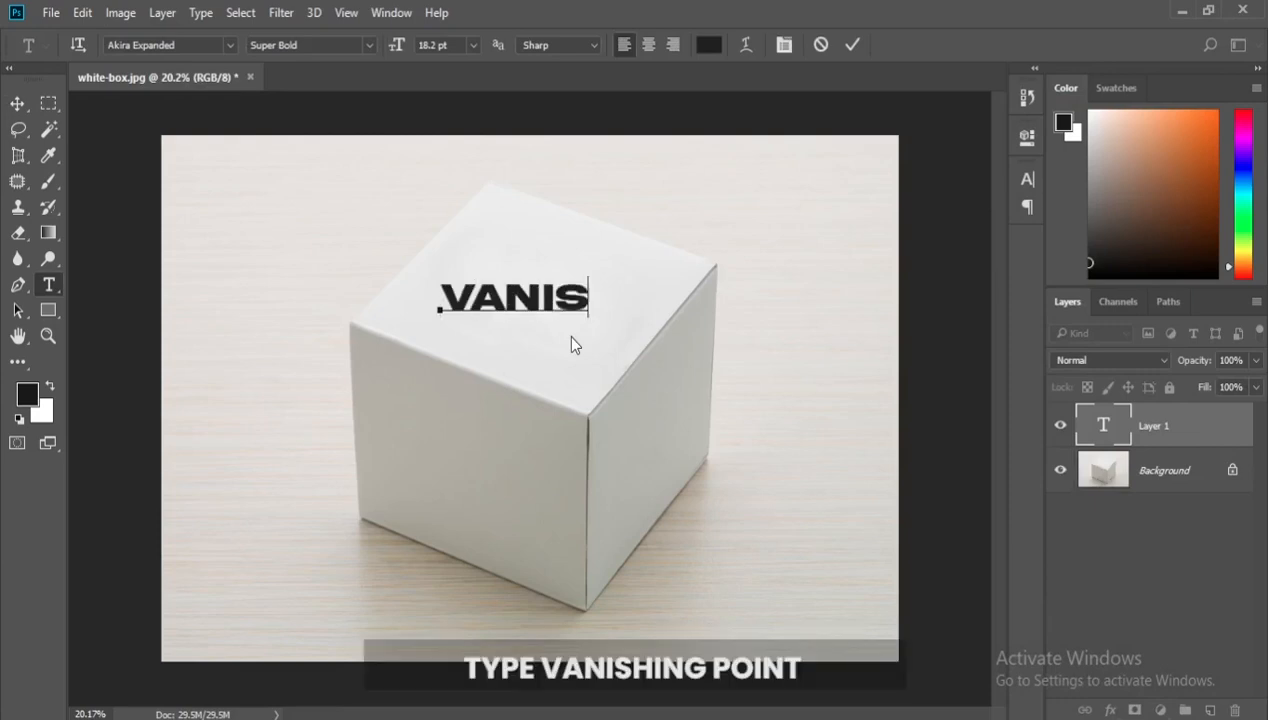
text(HING)
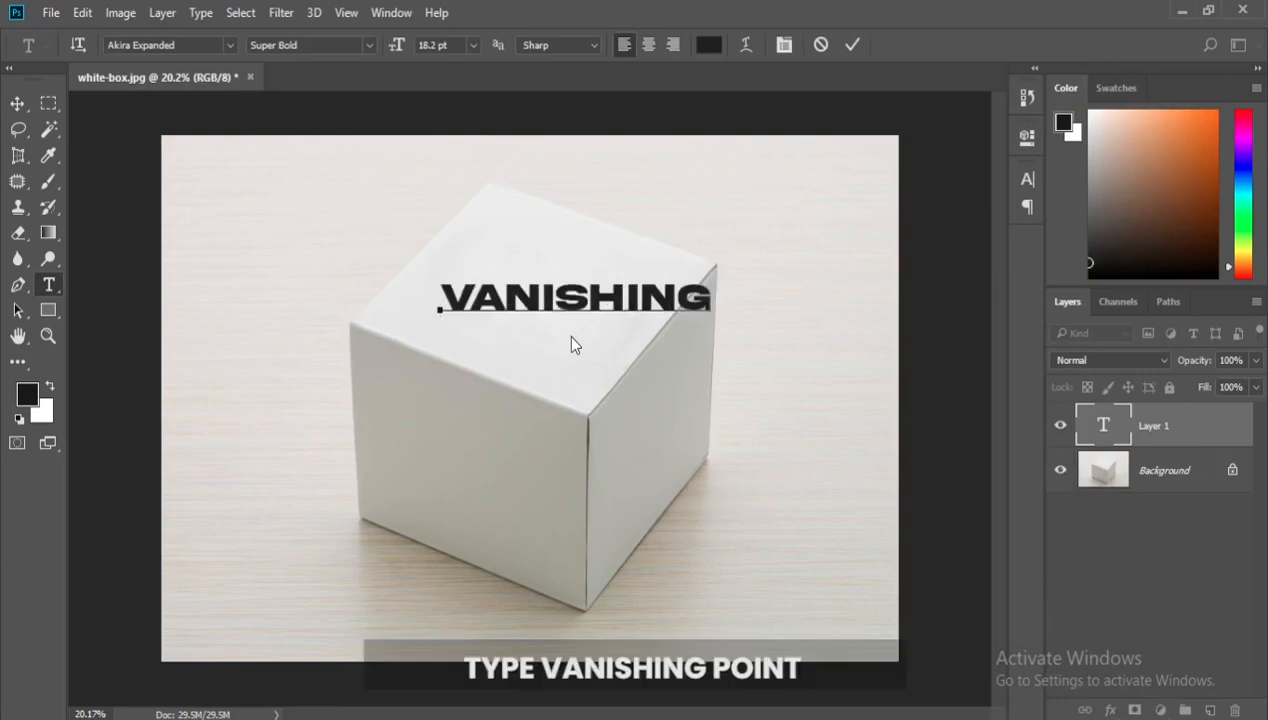
click(18, 104)
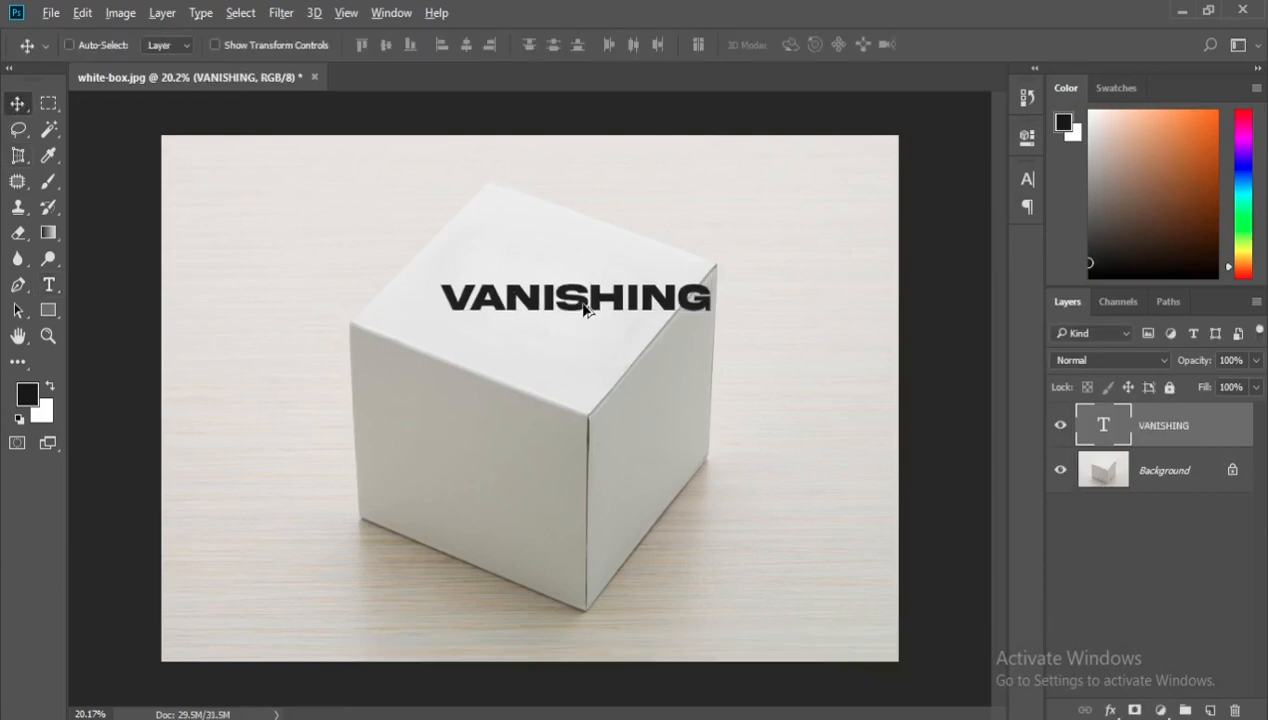
- Duplicate the VANISHING text just below the original and change the copy's wording to POINT
drag(585, 308, 585, 359)
key(t)
click(580, 350)
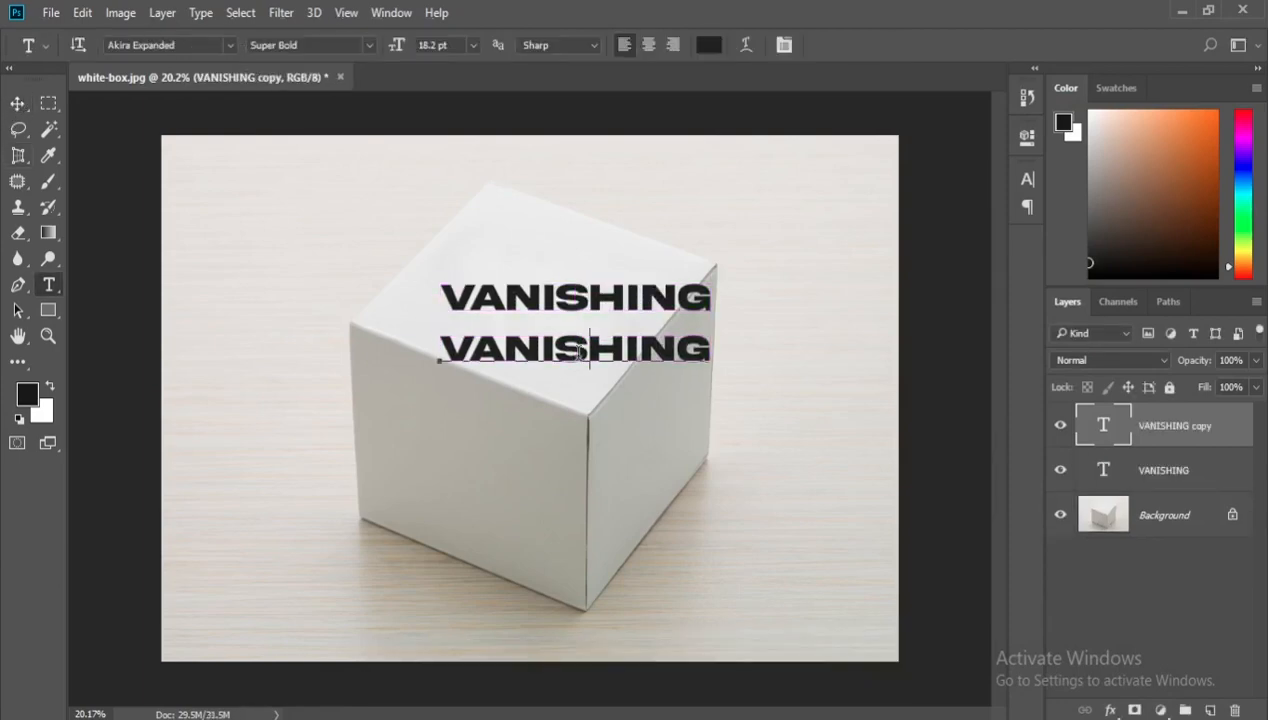
key(ctrl+a)
text(POI)
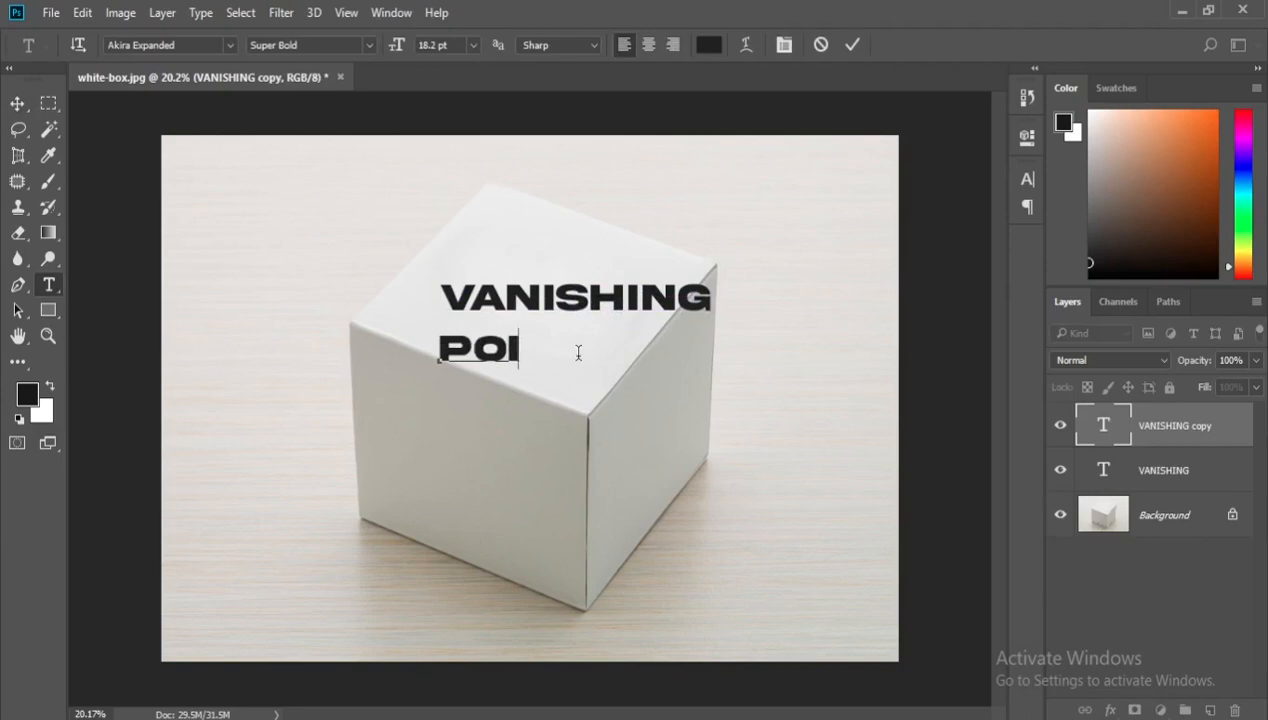
text(NT)
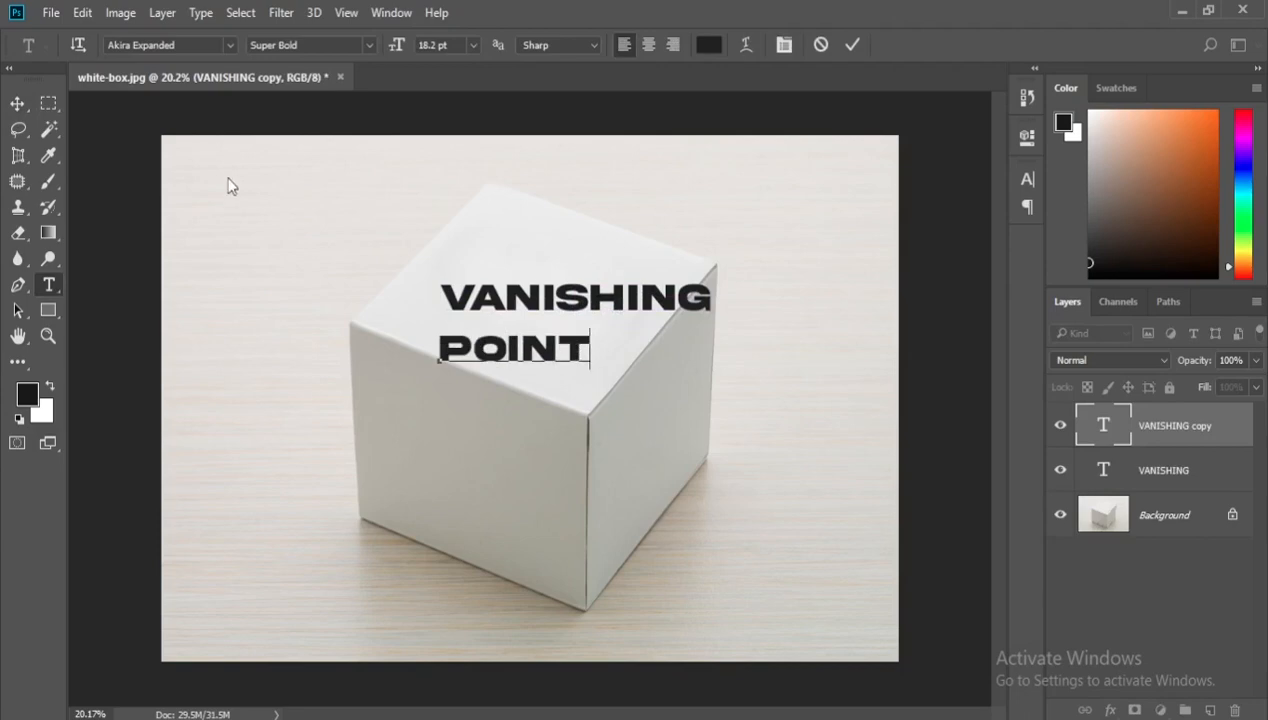
click(17, 104)
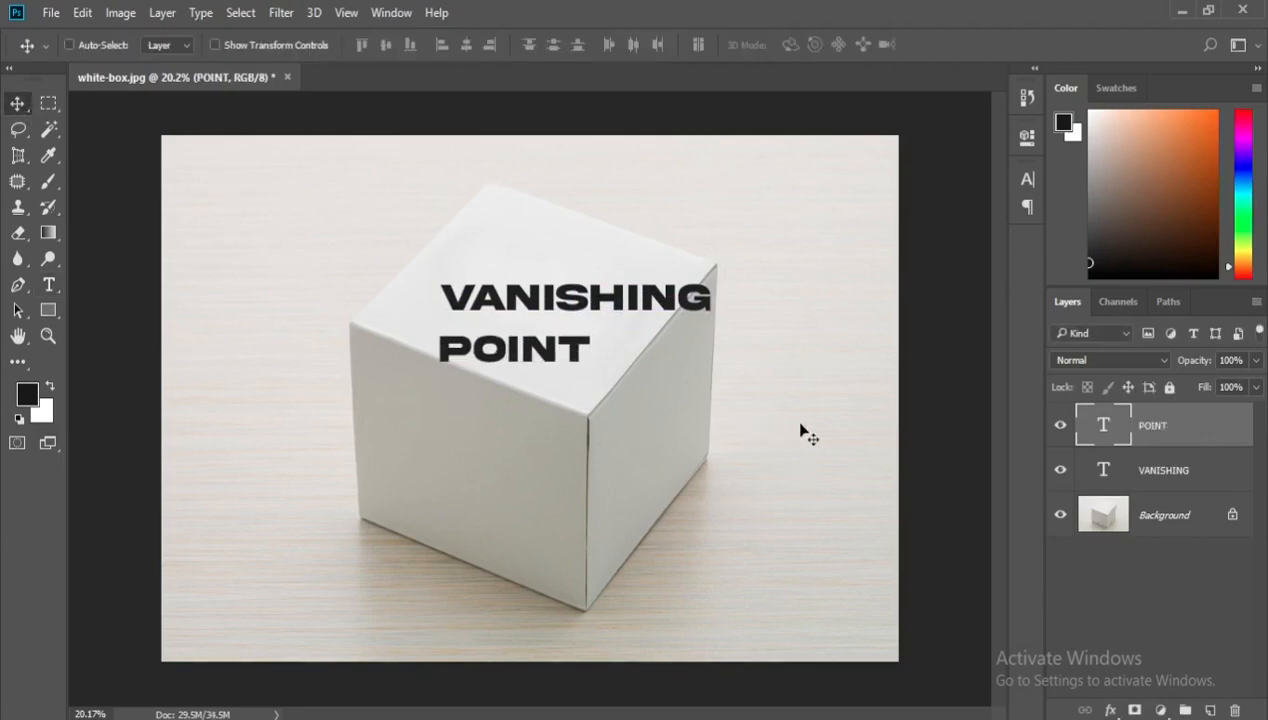
- Load the VANISHING lettering as a selection and copy it, hide both text layers, and deselect
click(1133, 484)
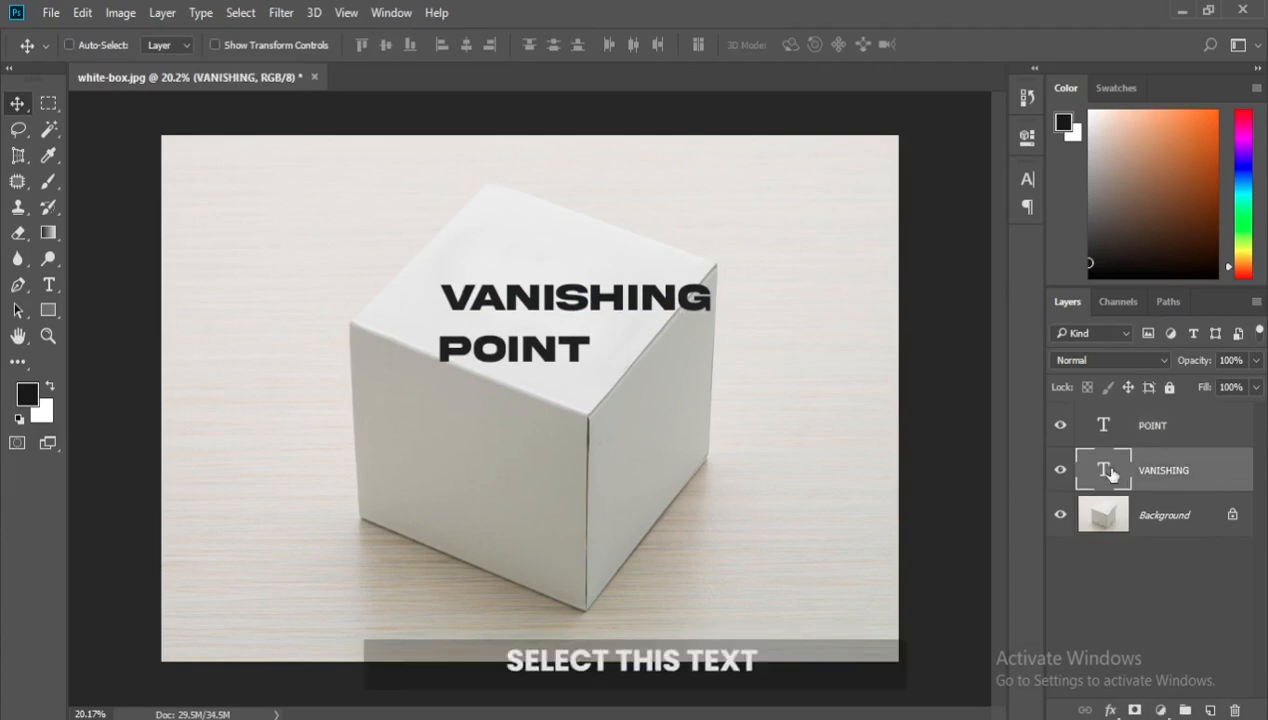
ctrl+click(1105, 474)
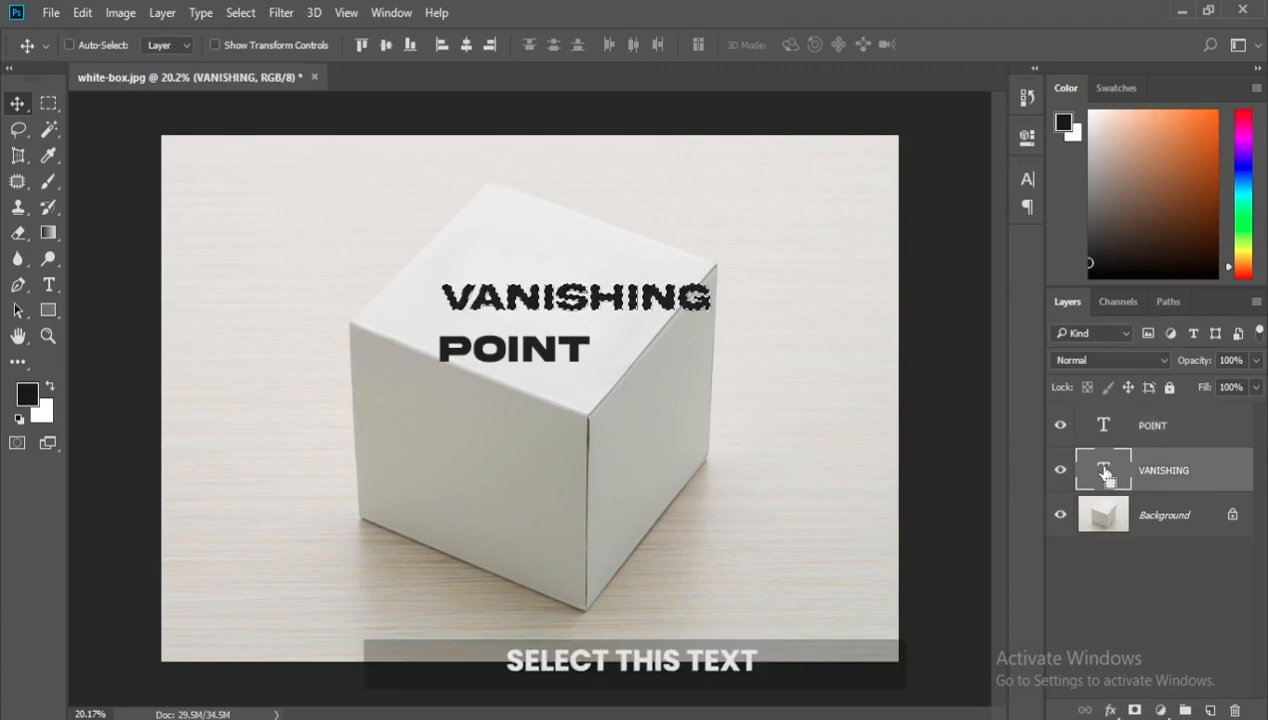
click(1062, 427)
click(1061, 470)
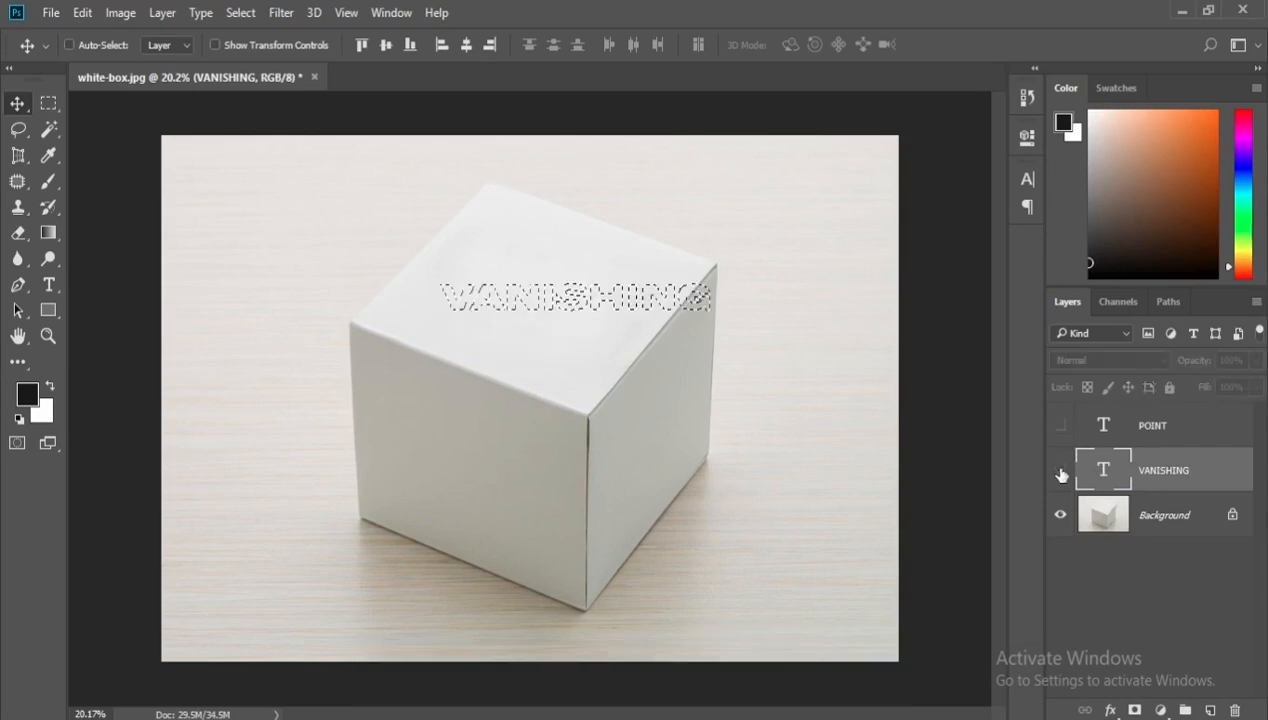
key(ctrl+d)
key(ctrl+minus)
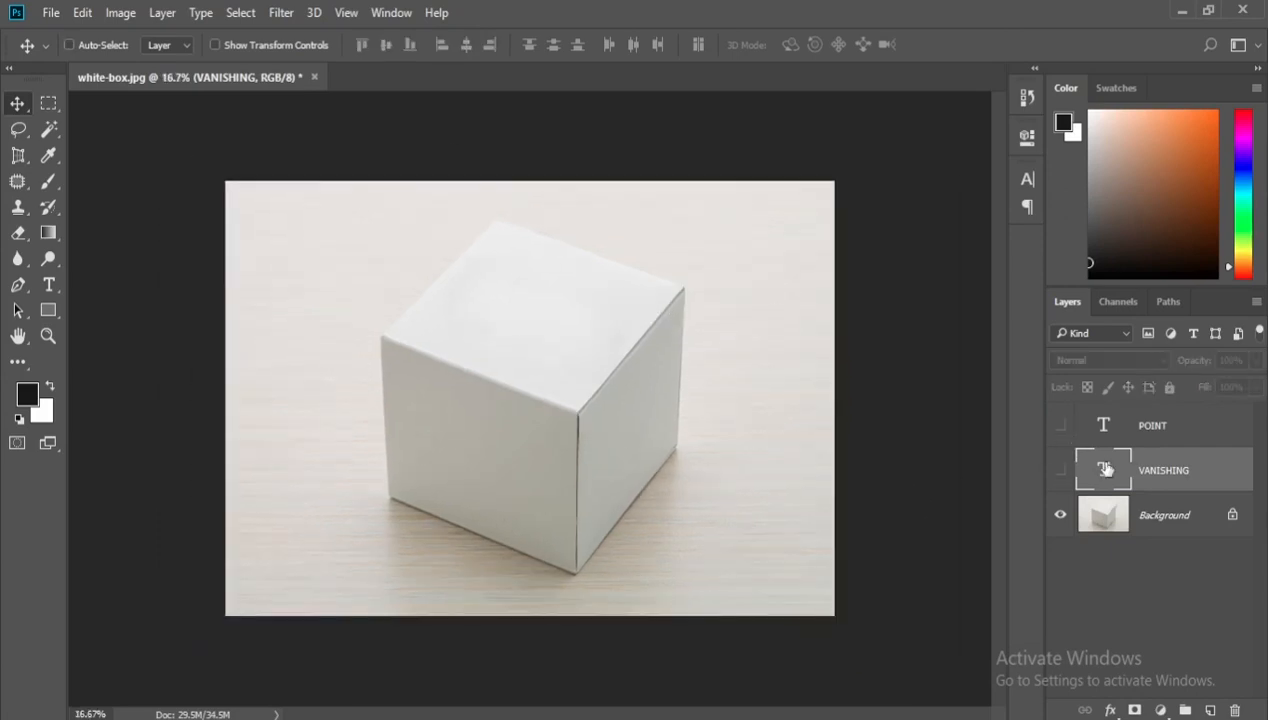
- Start the Vanishing Point filter on the Background layer and create a perspective plane from the four corners of the box's front-left face
click(1163, 520)
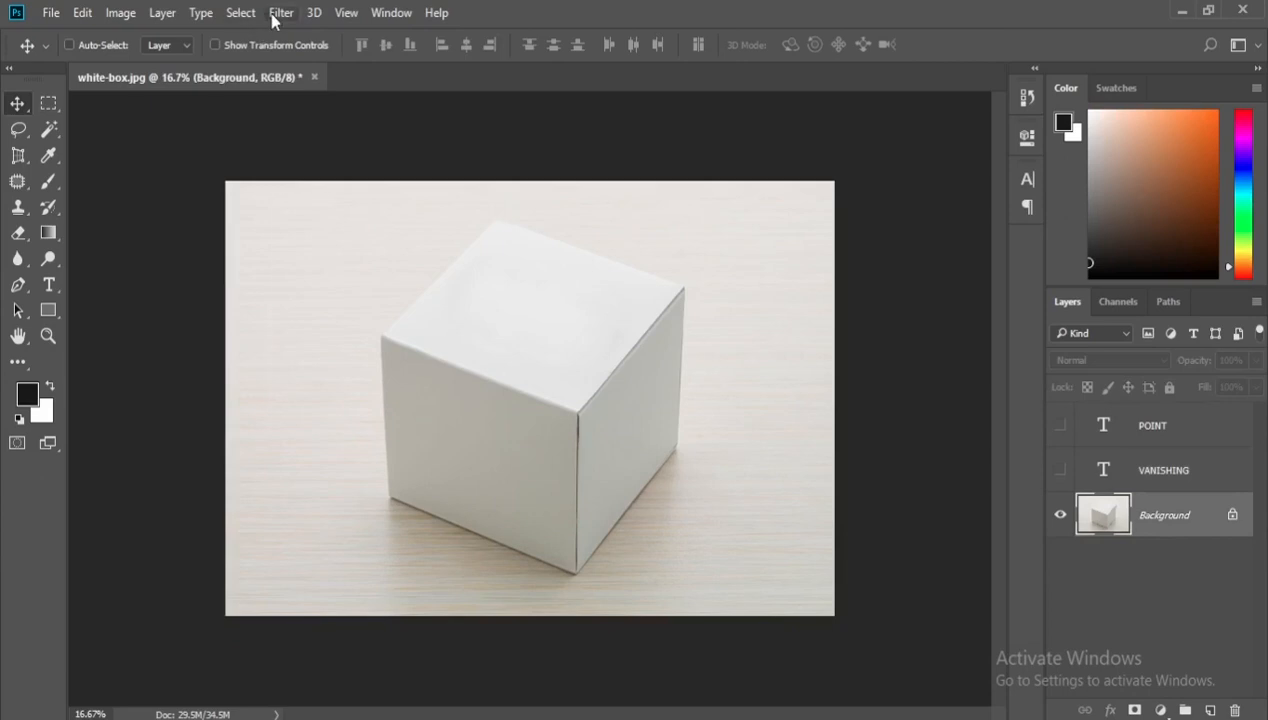
click(279, 13)
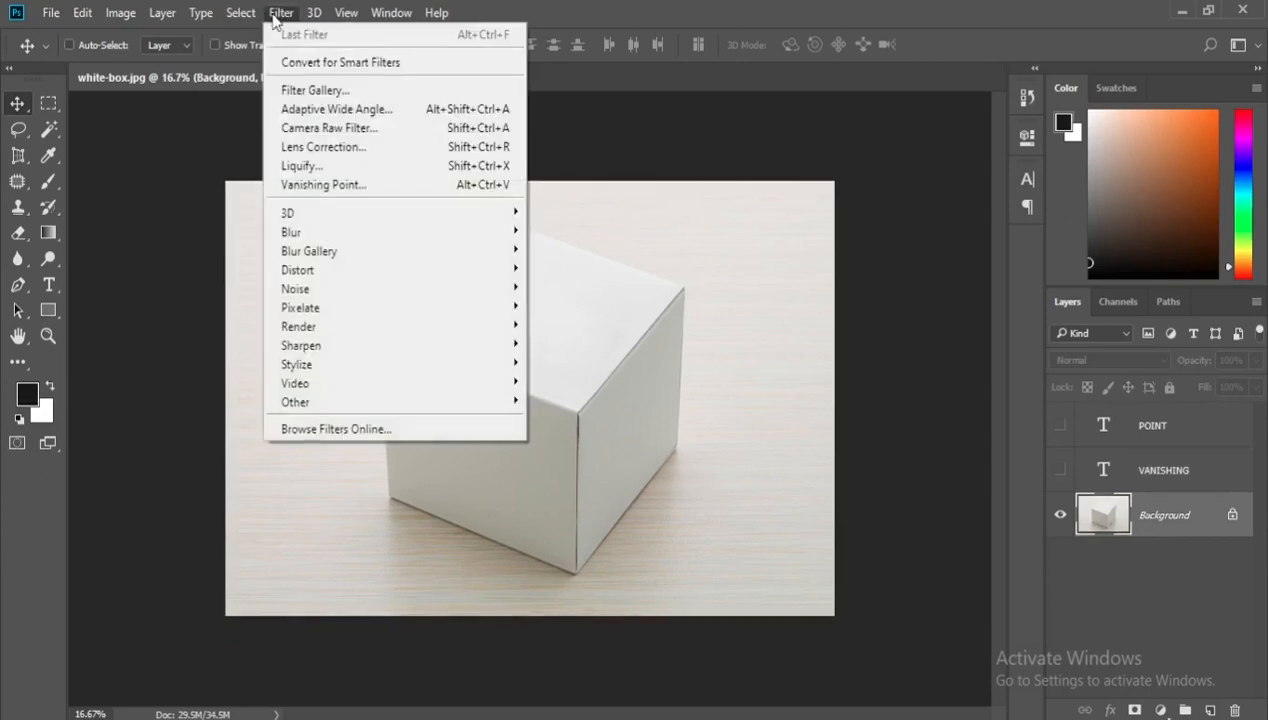
click(324, 184)
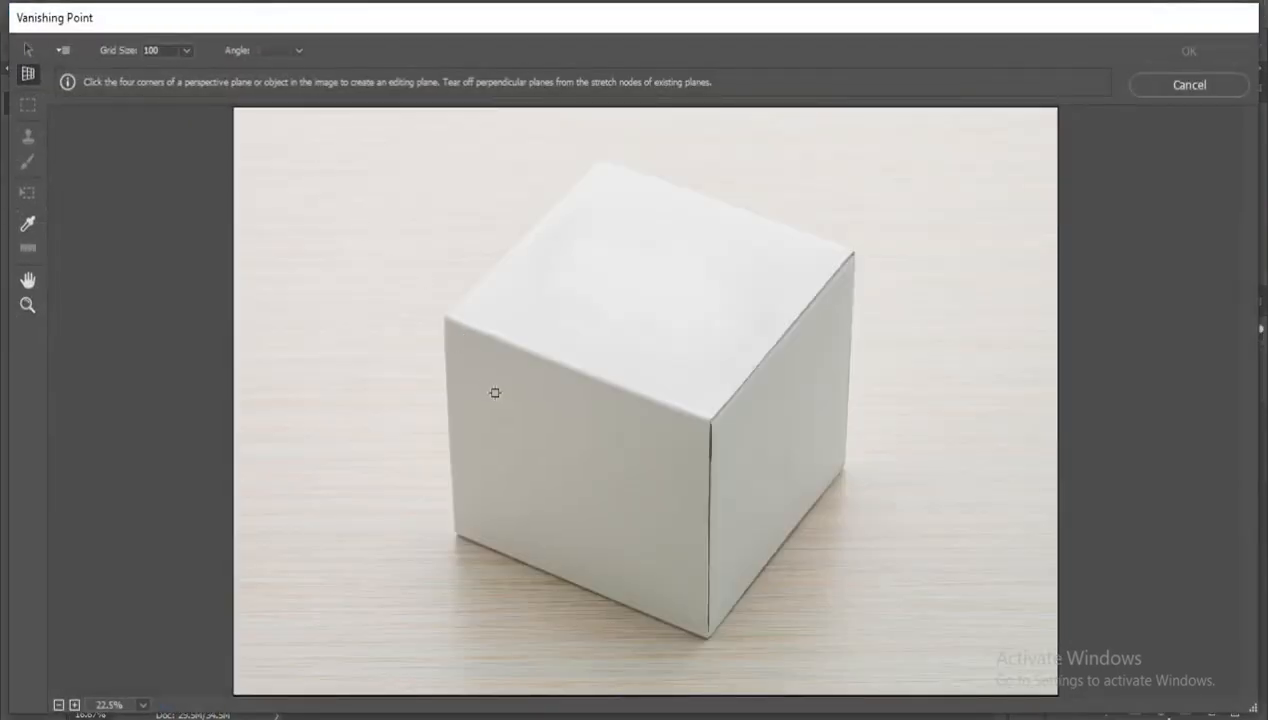
click(445, 318)
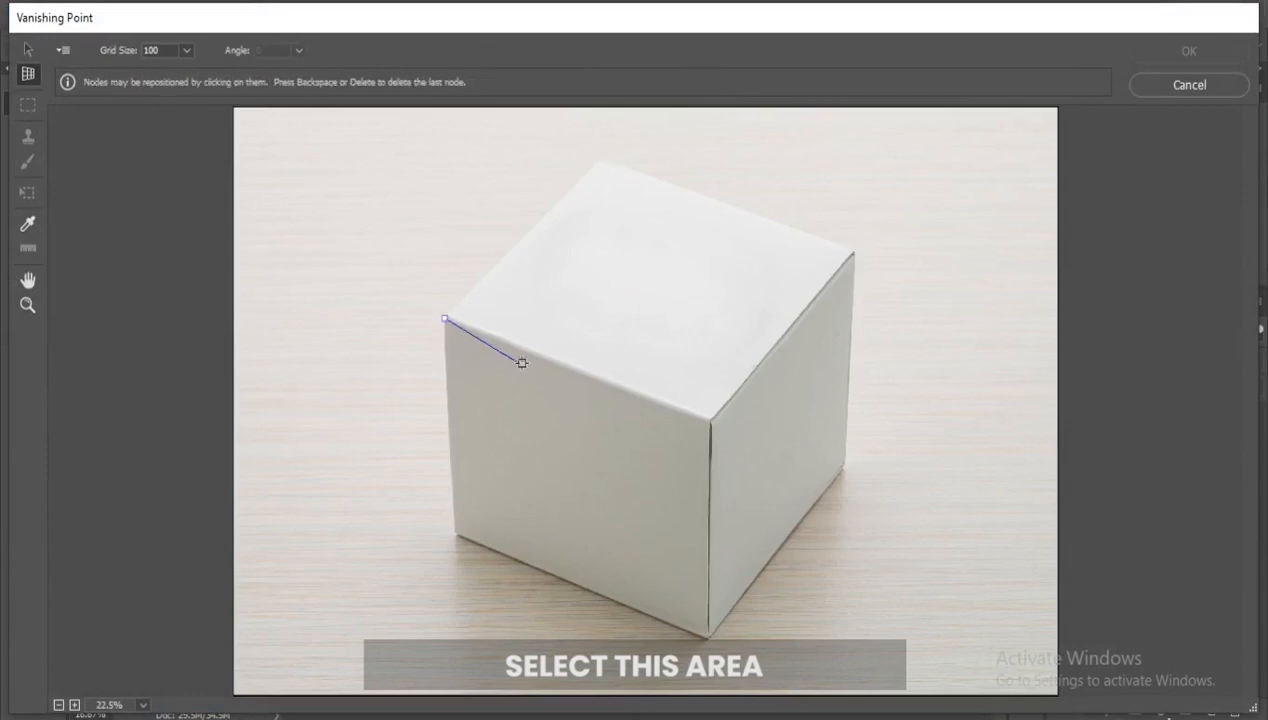
click(708, 637)
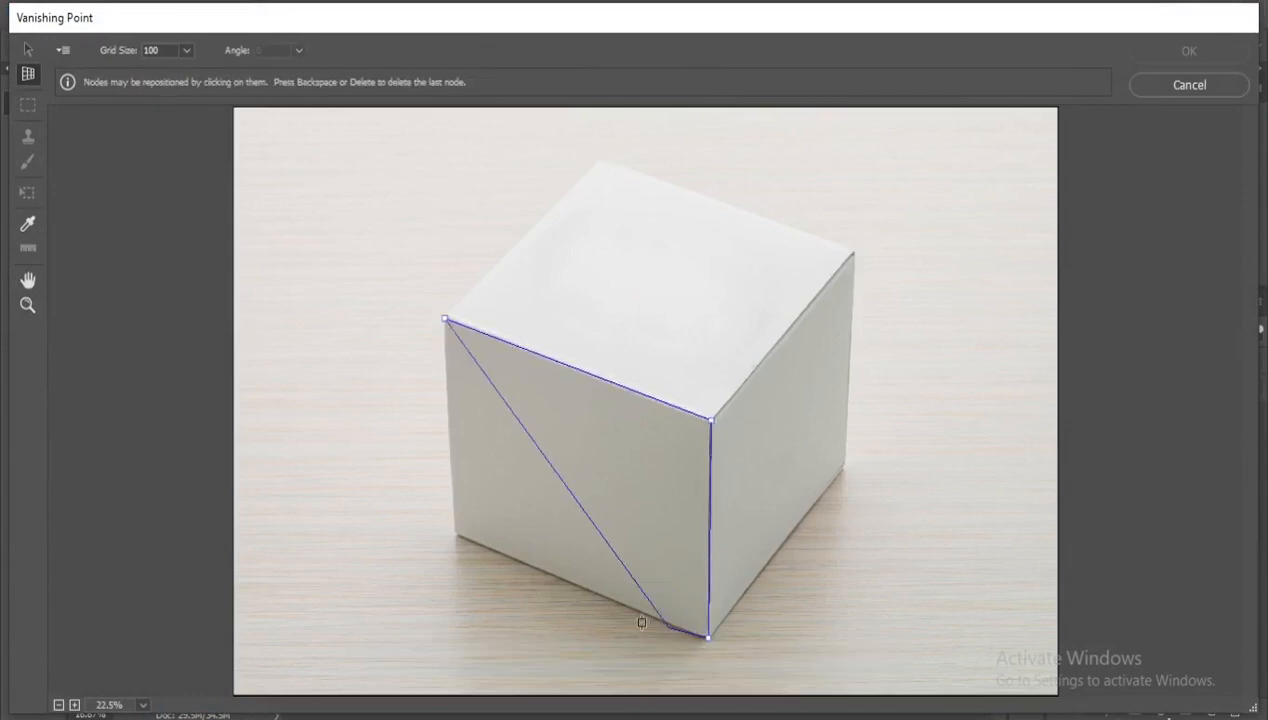
click(454, 532)
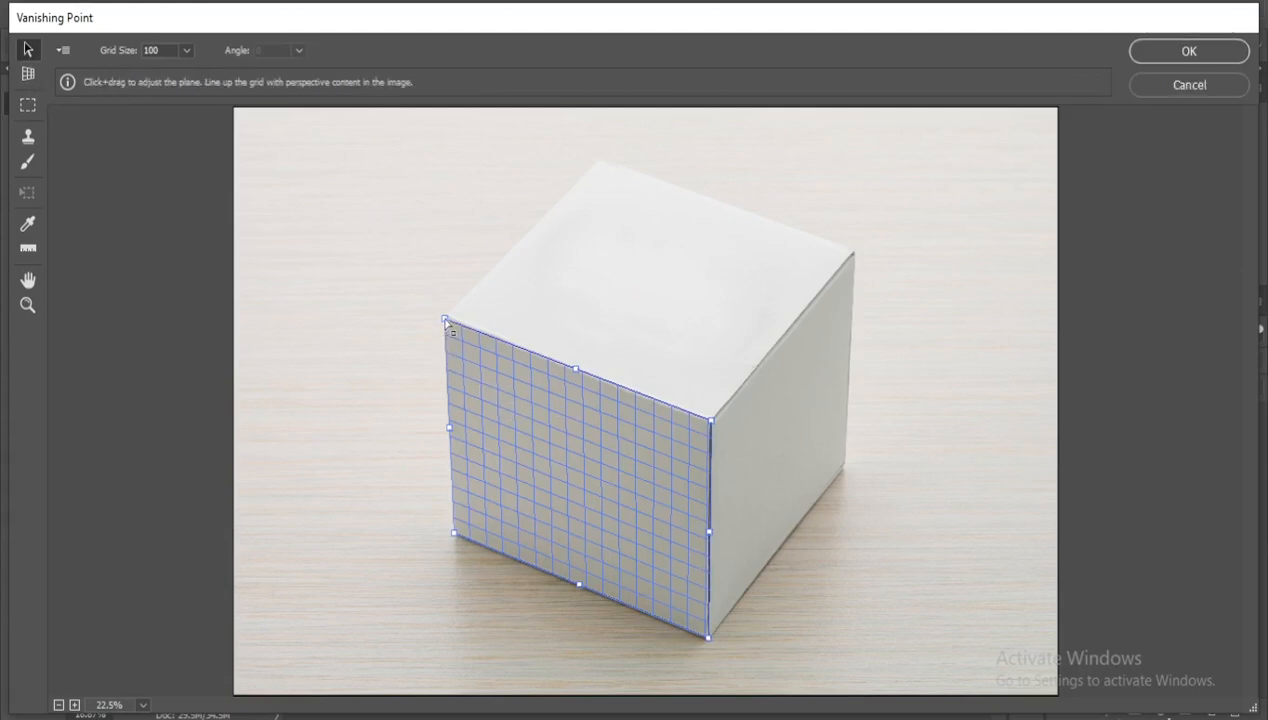
- Adjust the plane's upper-left node so it sits exactly on the corner of the box's front-left face
drag(446, 320, 446, 317)
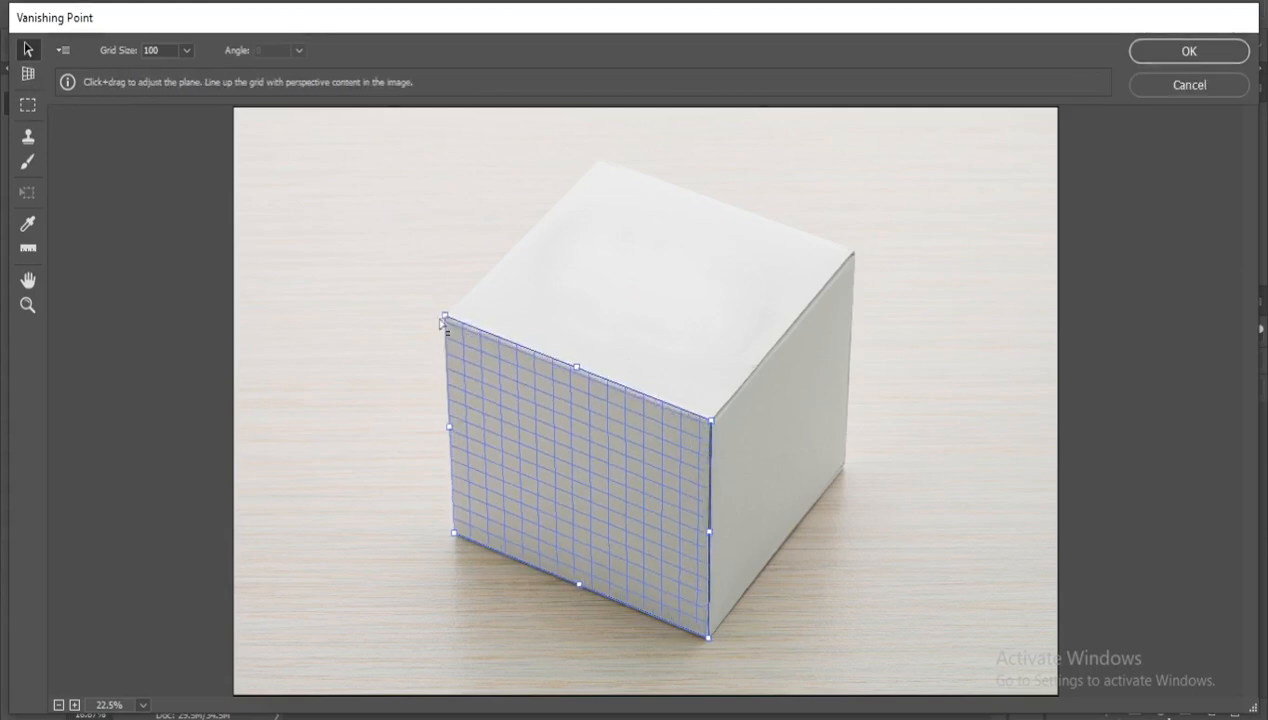
click(28, 305)
click(458, 335)
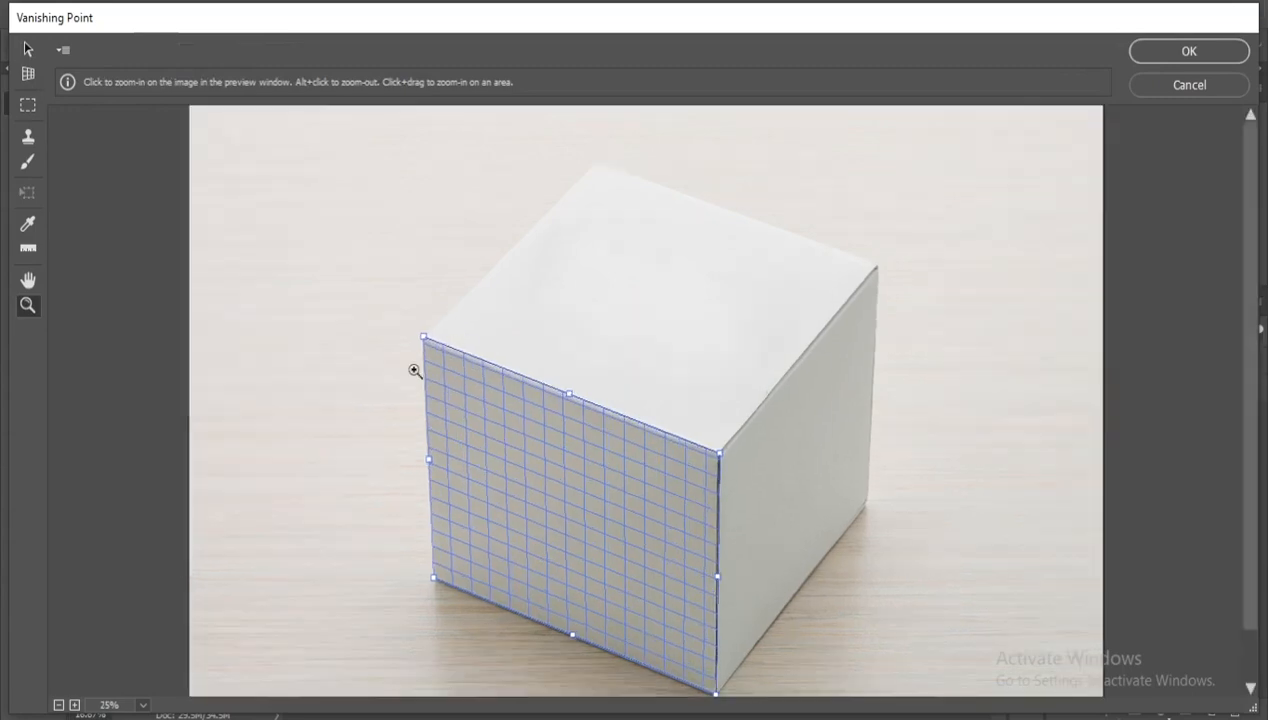
click(413, 368)
scroll(374, 437, down, 2)
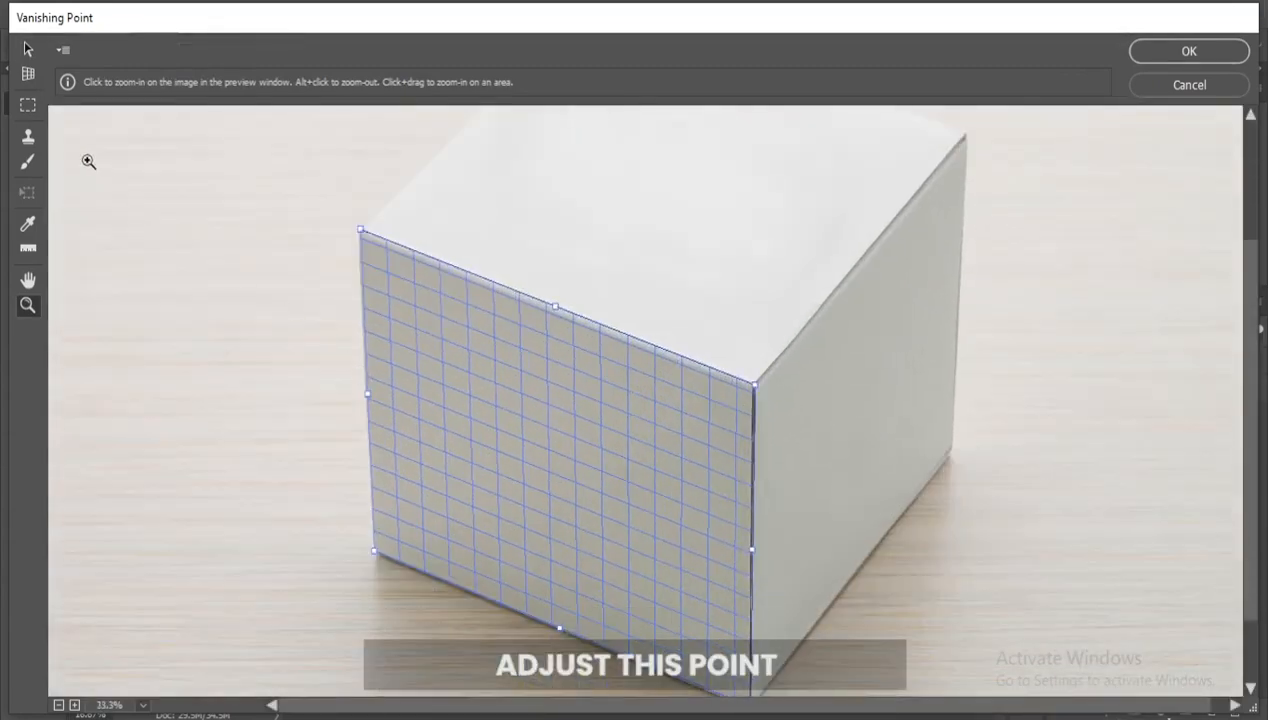
click(28, 49)
scroll(342, 238, up, 2)
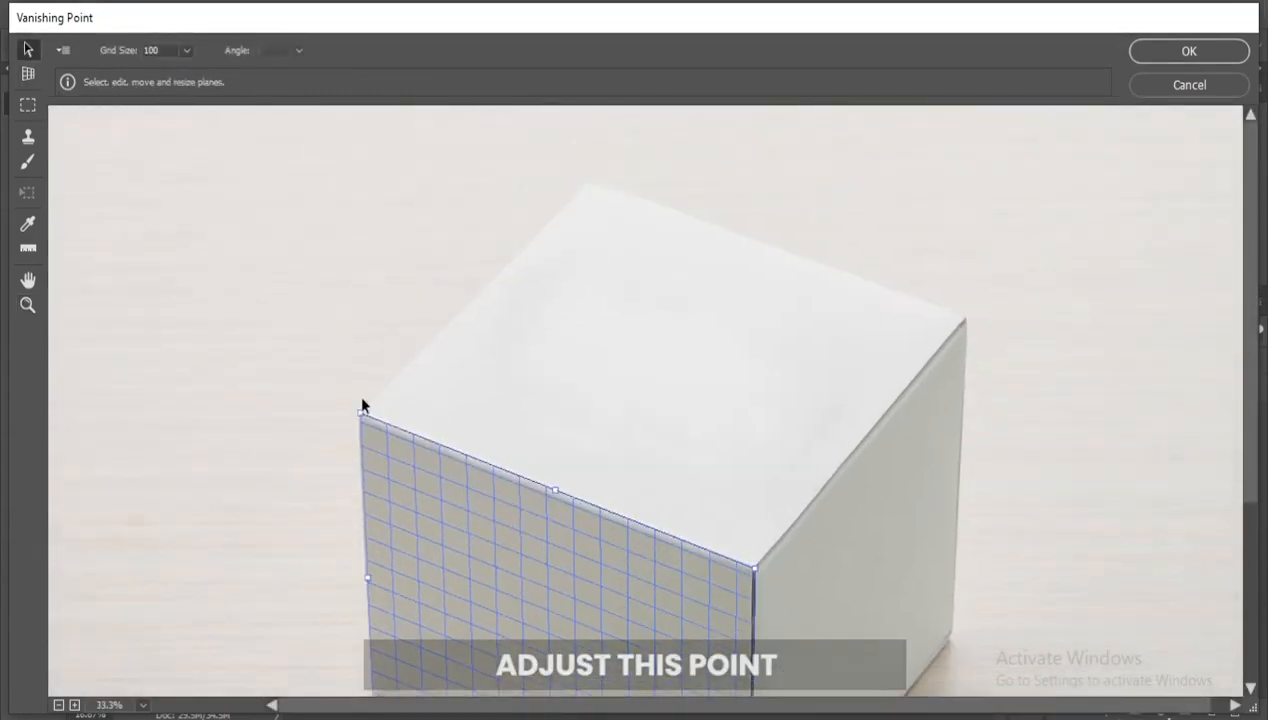
scroll(362, 405, down, 1)
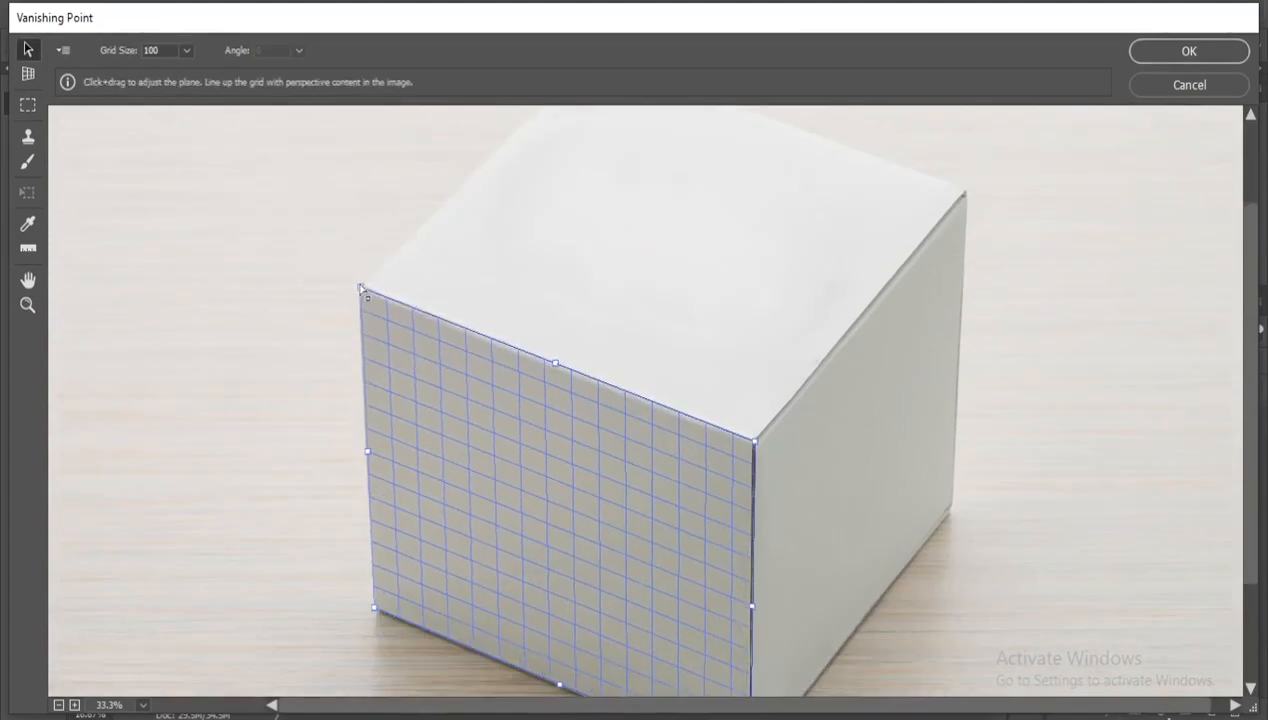
drag(362, 289, 358, 289)
scroll(755, 540, down, 1)
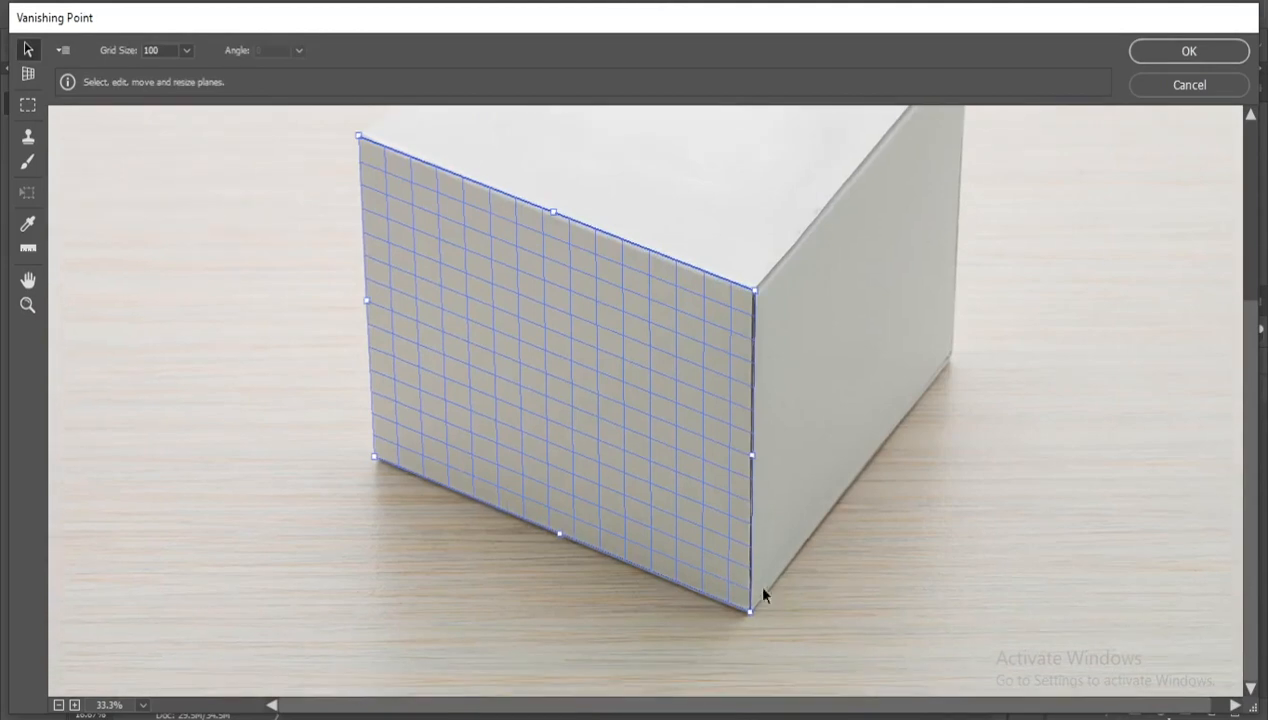
- Fine-tune the plane's two lower nodes to match the bottom corners of the box's front-left face
scroll(752, 595, up, 2)
scroll(748, 620, down, 1)
scroll(747, 636, down, 1)
click(28, 305)
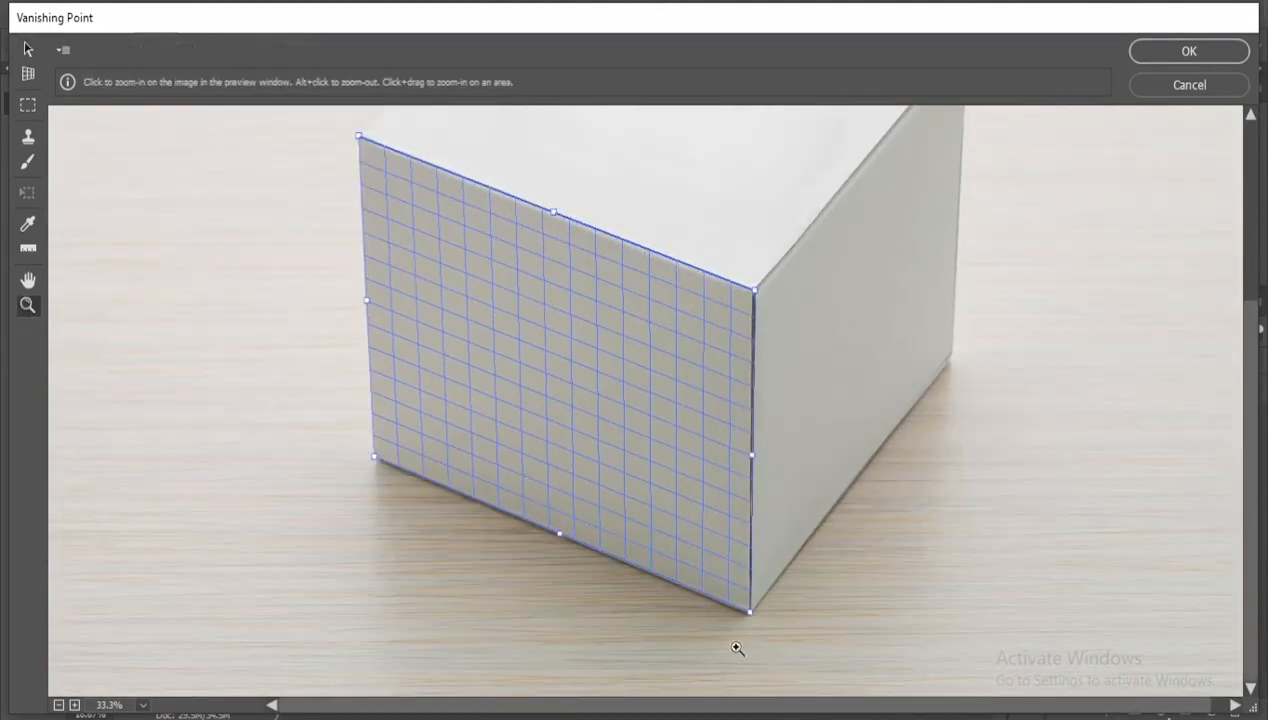
click(737, 649)
key(v)
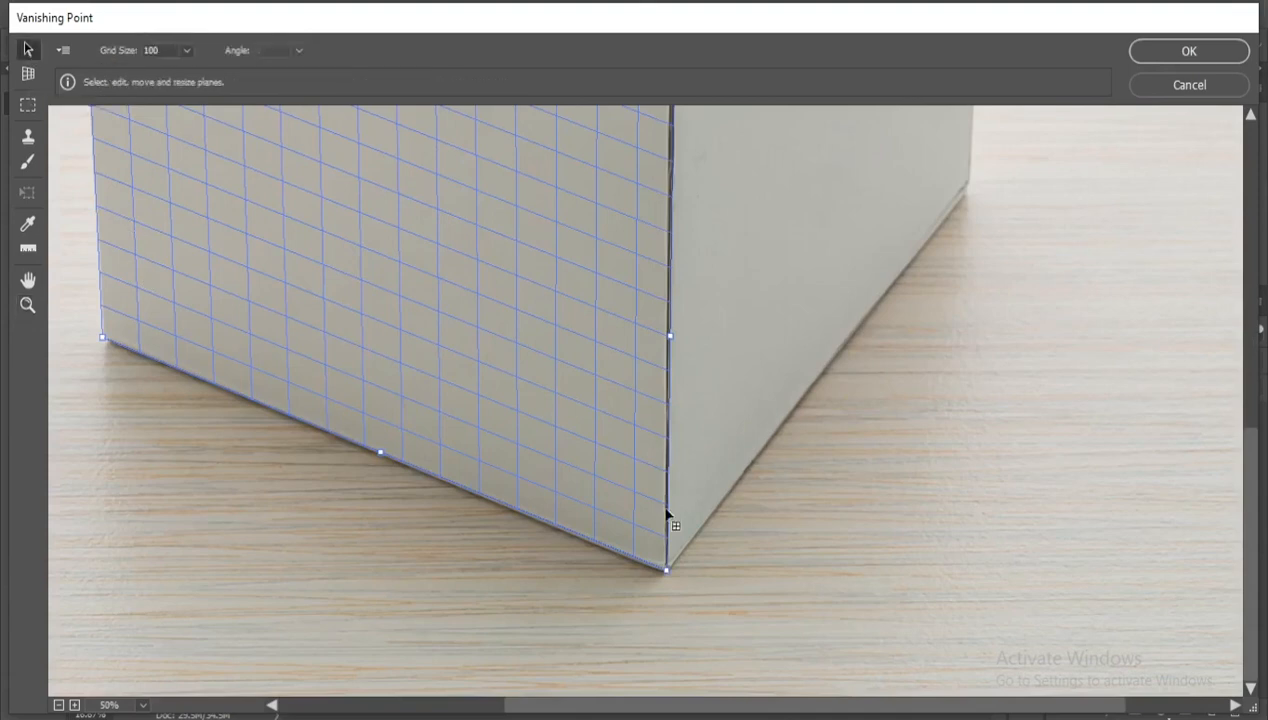
drag(670, 580, 672, 584)
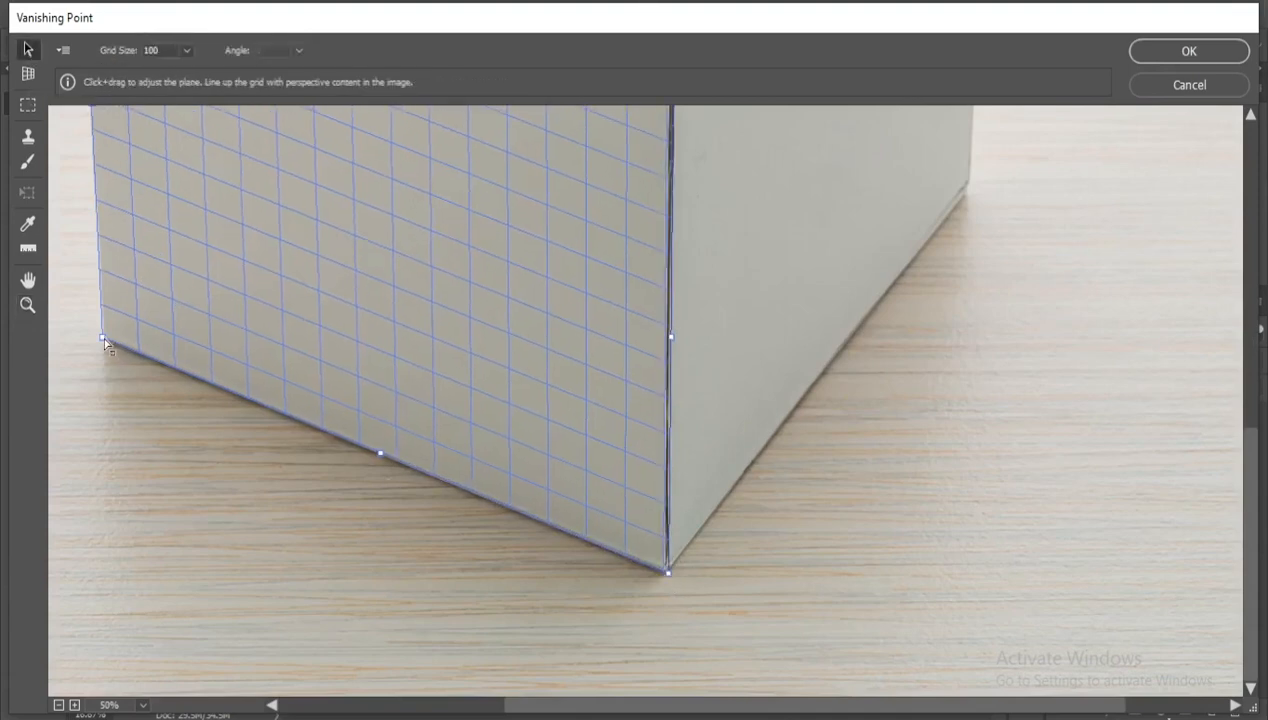
drag(104, 339, 105, 340)
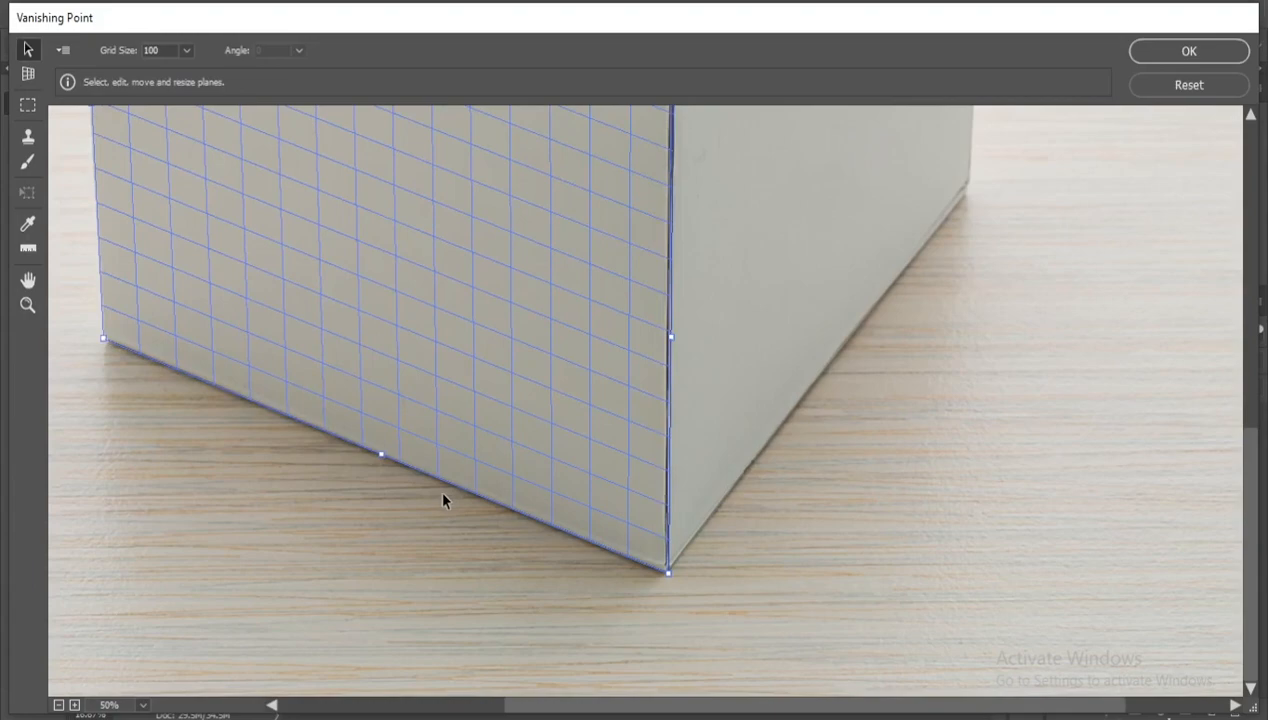
- Paste the copied VANISHING lettering, scale it down, place it across the middle of the box's front-left face, and apply the filter
scroll(443, 500, up, 5)
key(z)
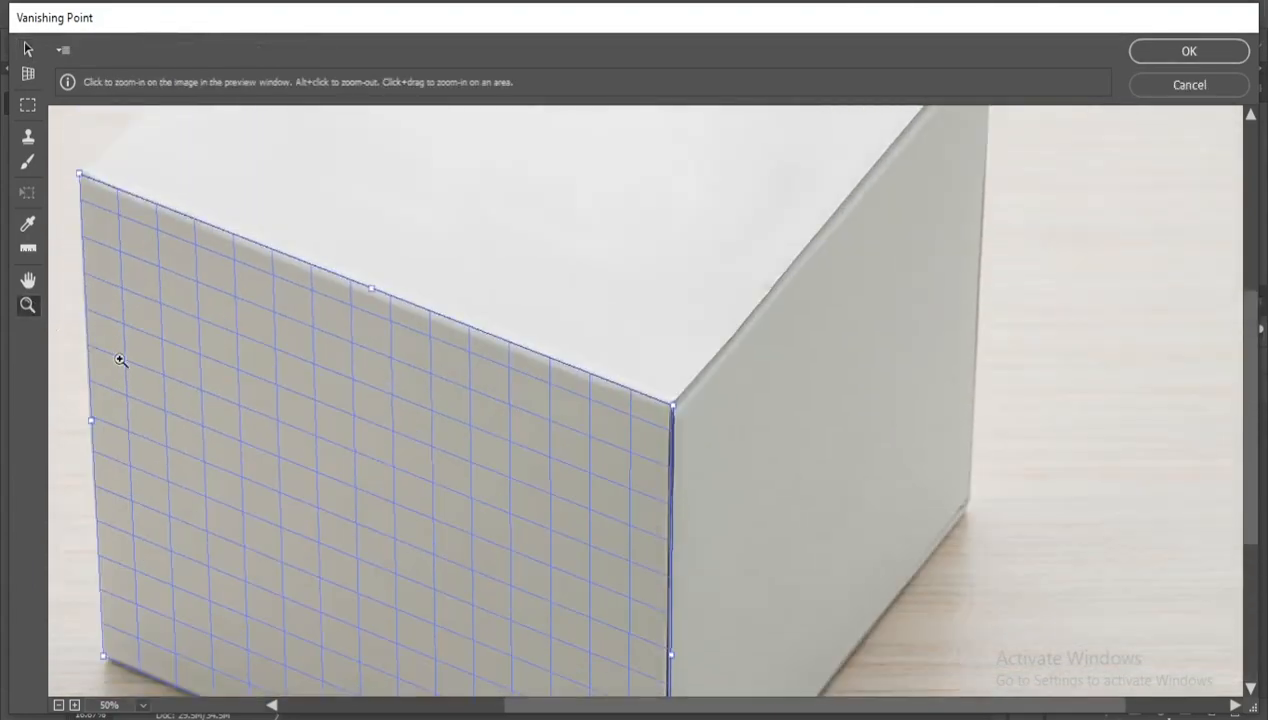
alt+click(297, 425)
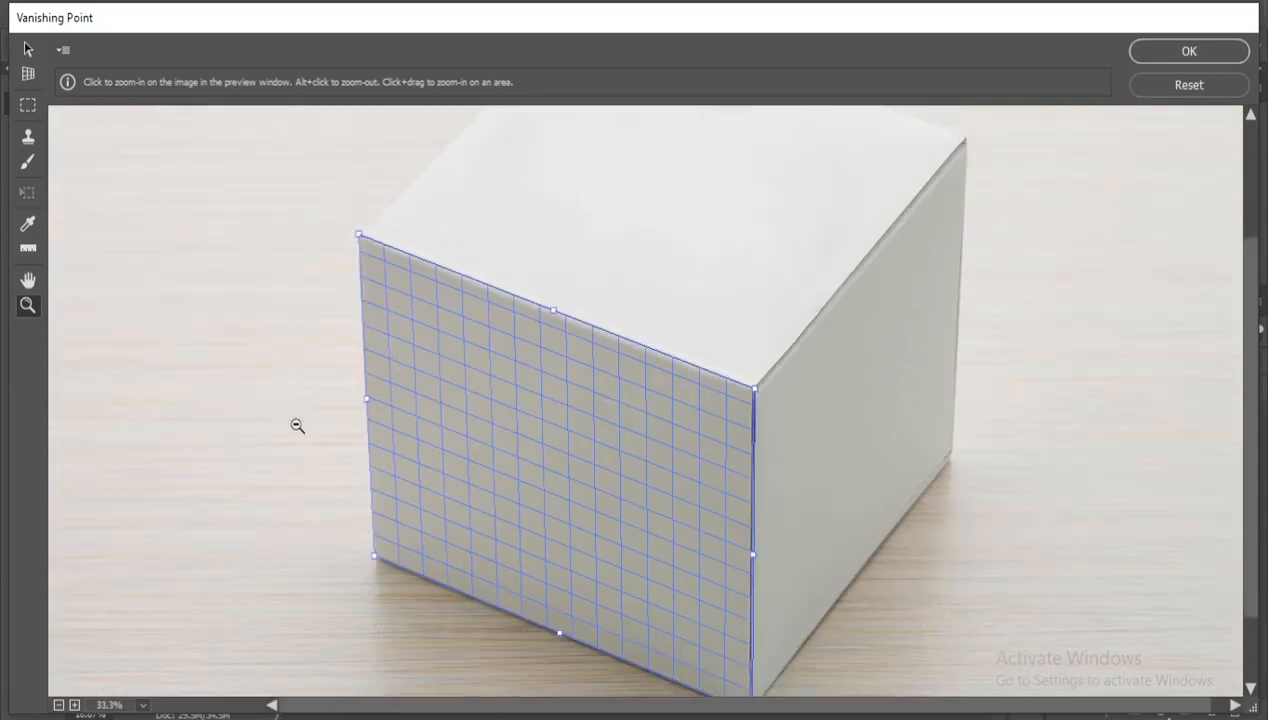
alt+click(387, 461)
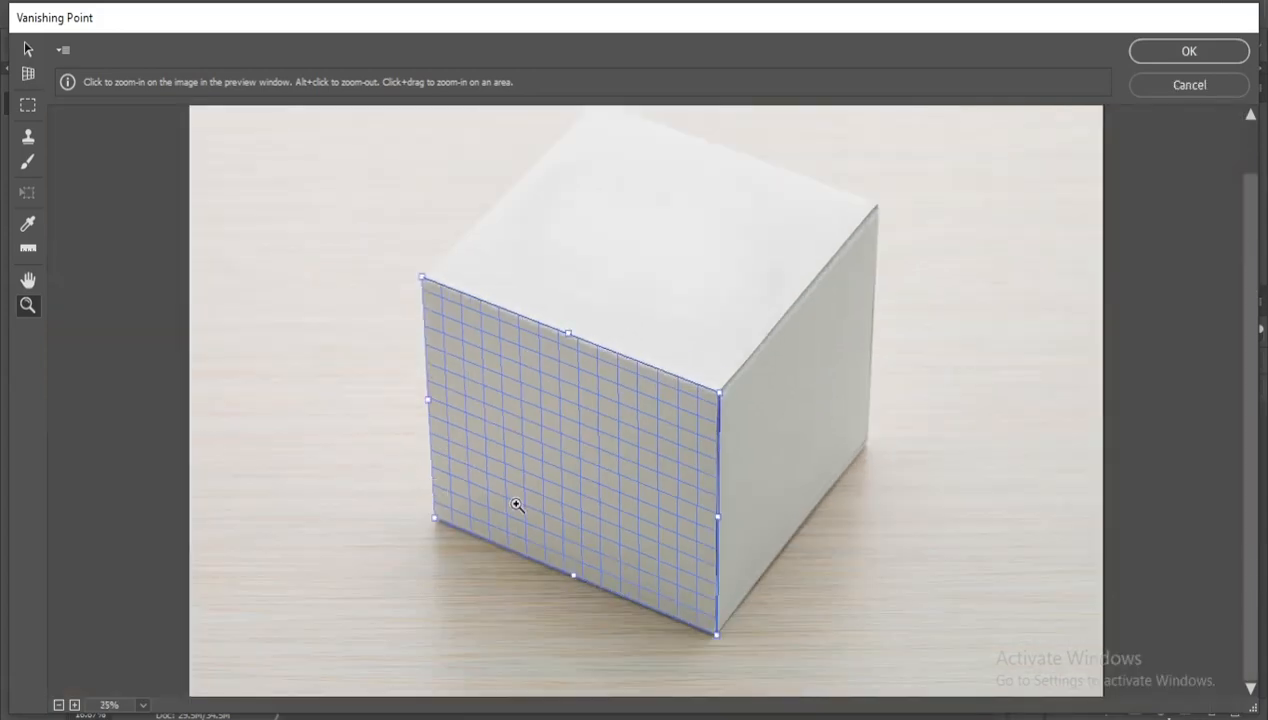
key(m)
key(ctrl+v)
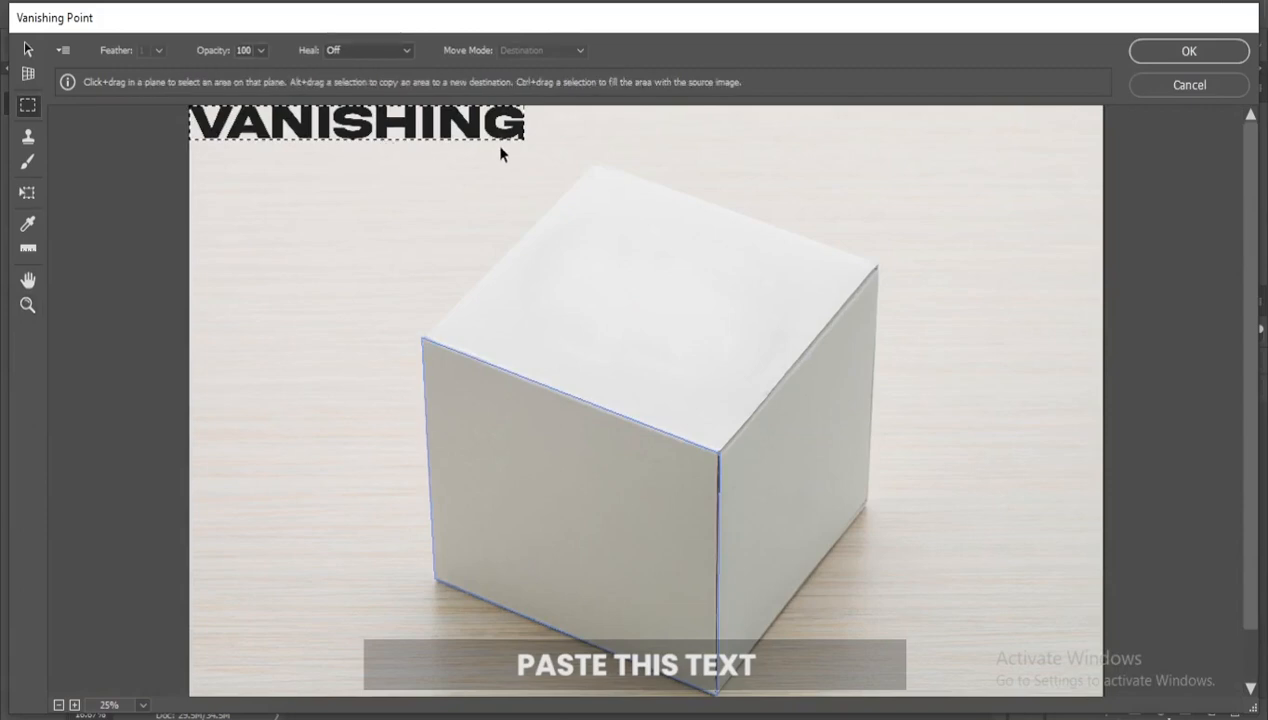
key(t)
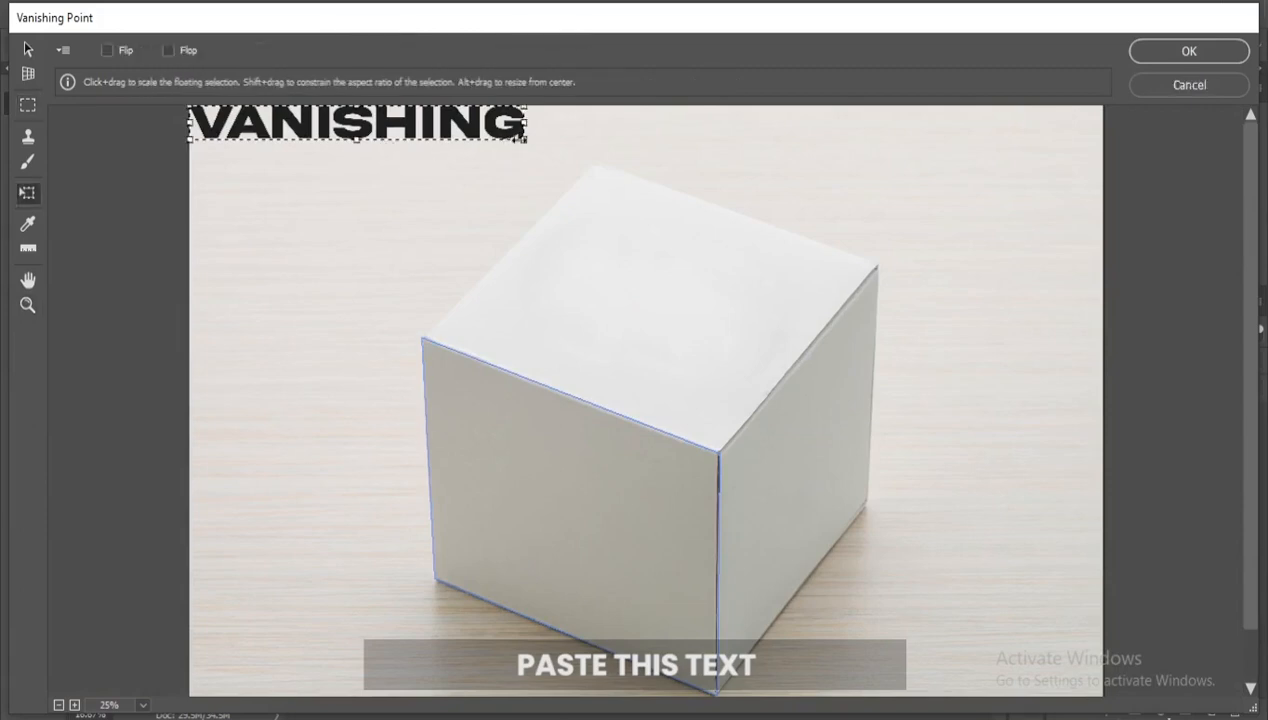
drag(525, 138, 643, 542)
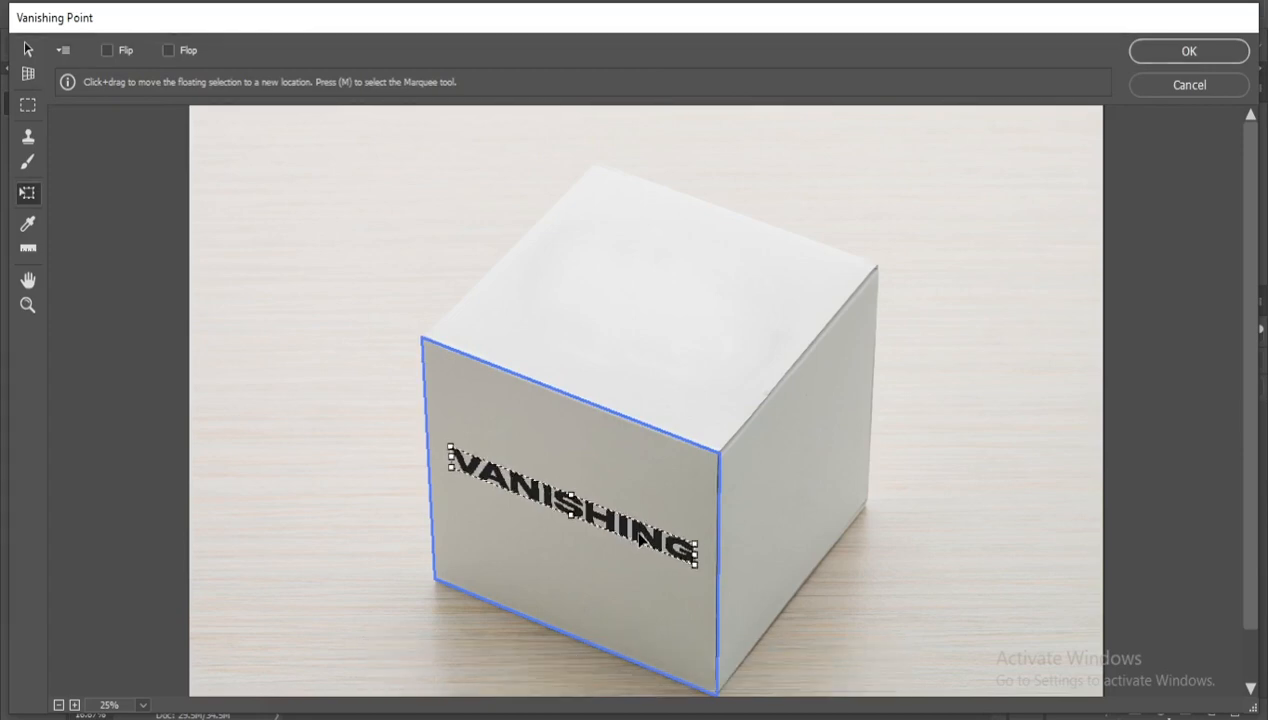
click(1189, 63)
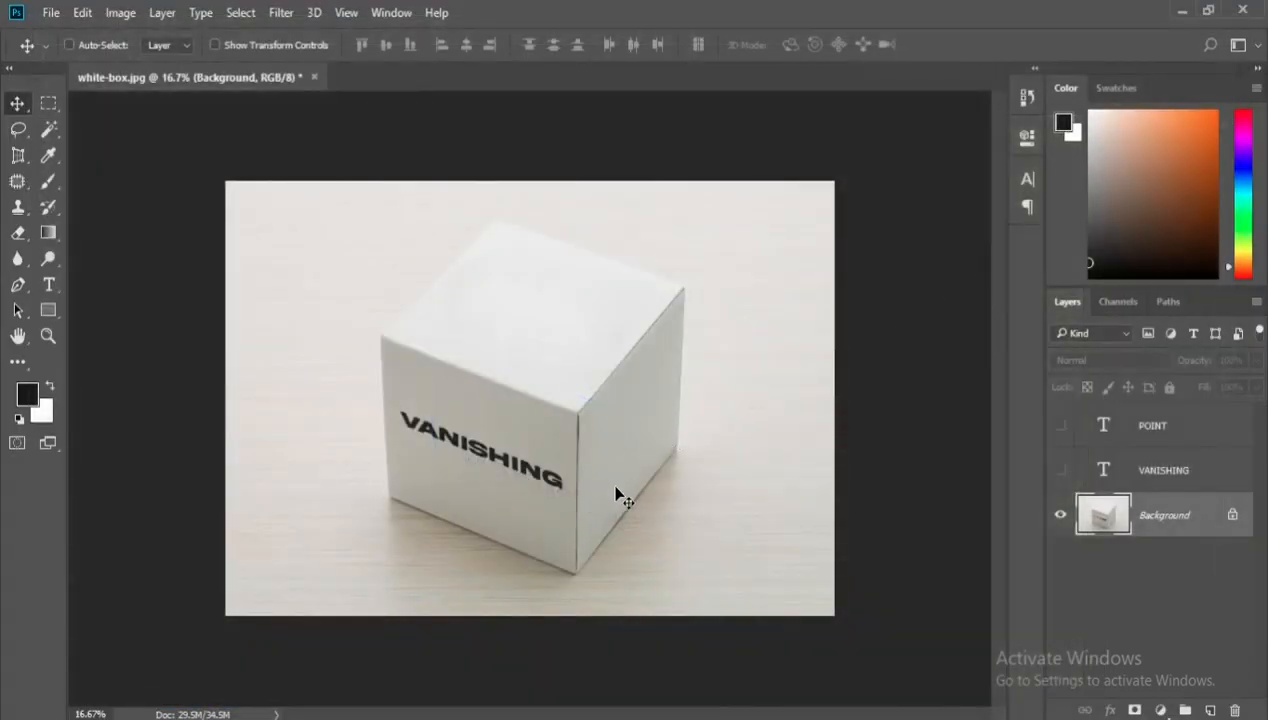
- Show the POINT text layer, load its lettering as a selection and copy it, and hide the layer again
scroll(624, 500, up, 1)
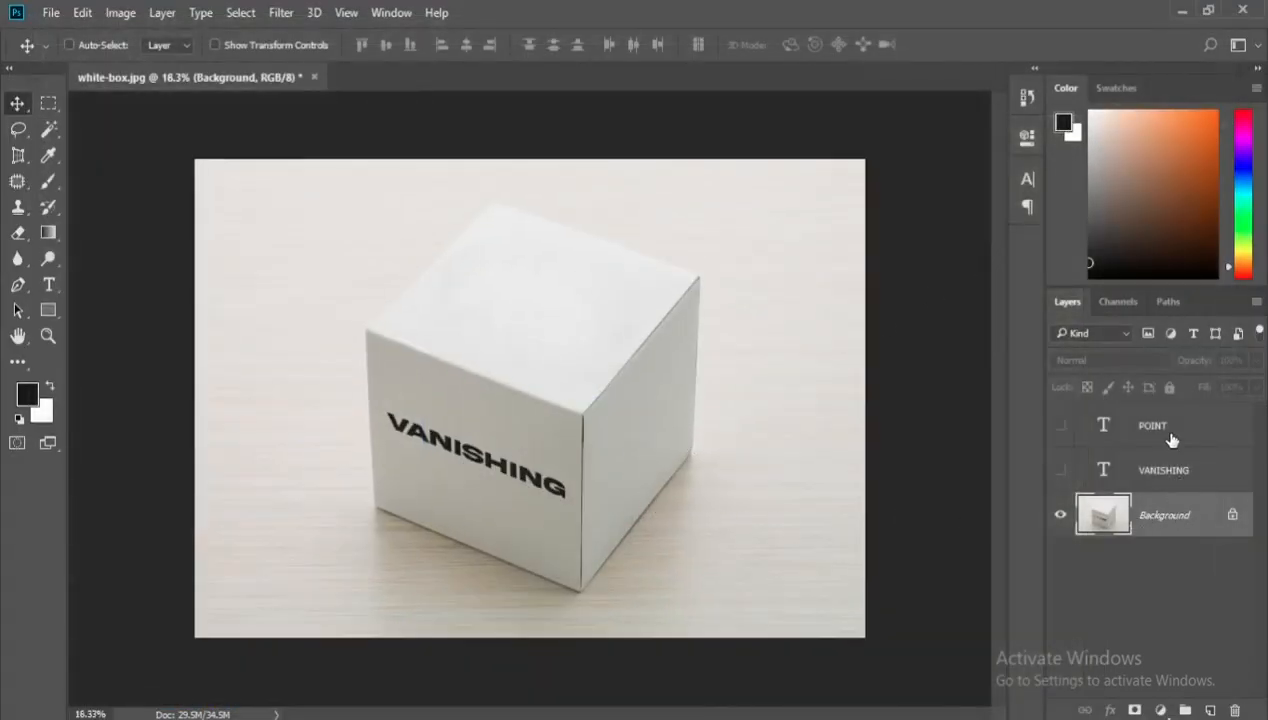
click(1080, 435)
click(1061, 427)
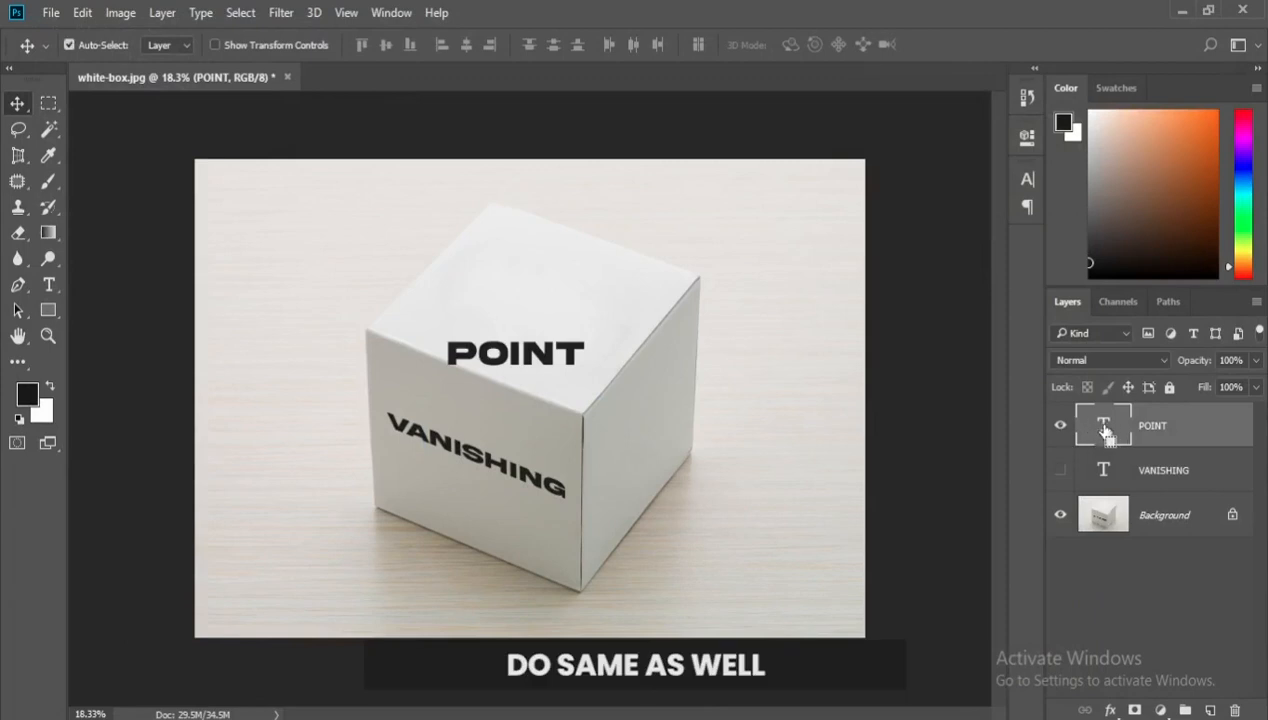
ctrl+click(1106, 432)
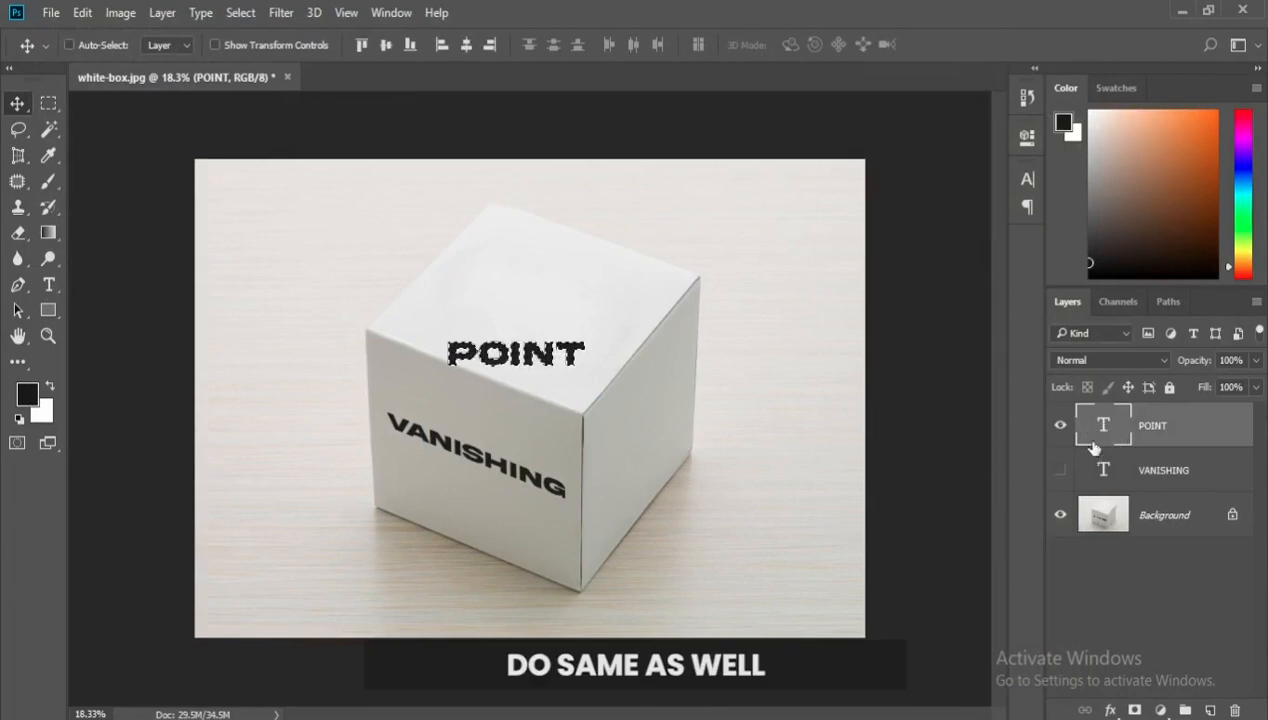
click(1061, 426)
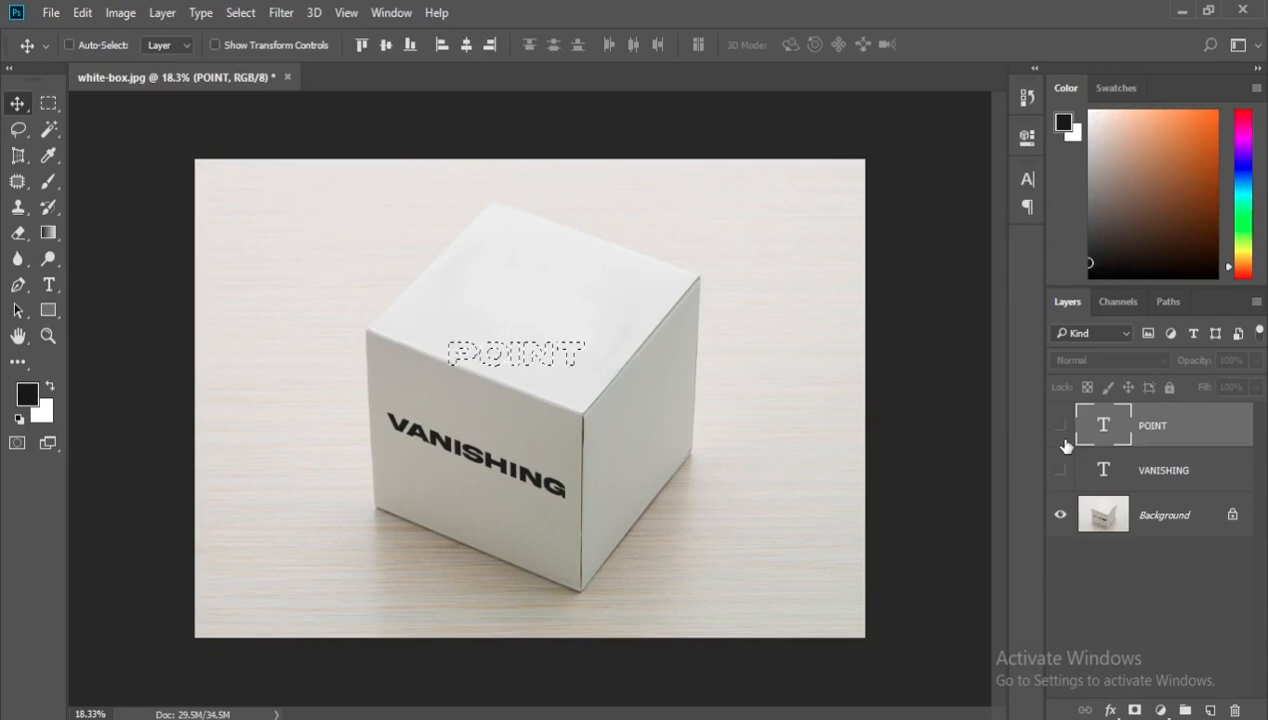
- Start the Vanishing Point filter on the Background layer and create a perspective plane fitted to the four corners of the box's right face
click(1166, 524)
click(276, 14)
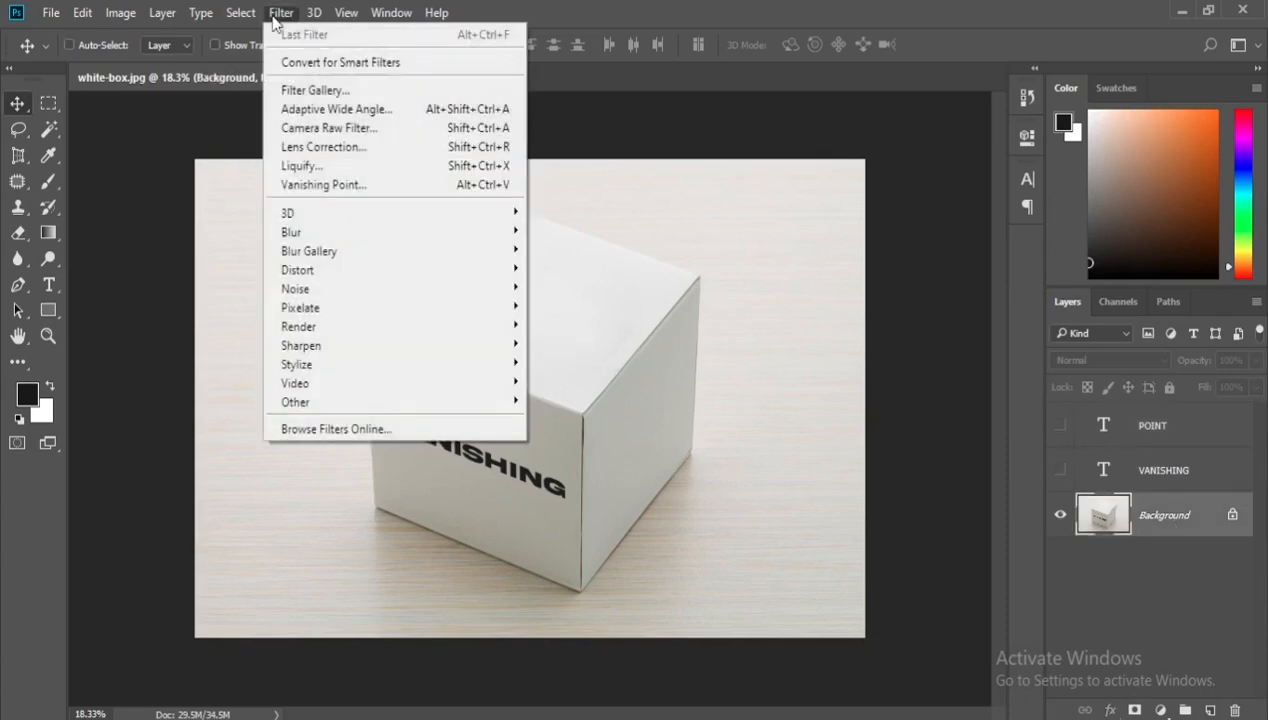
click(343, 186)
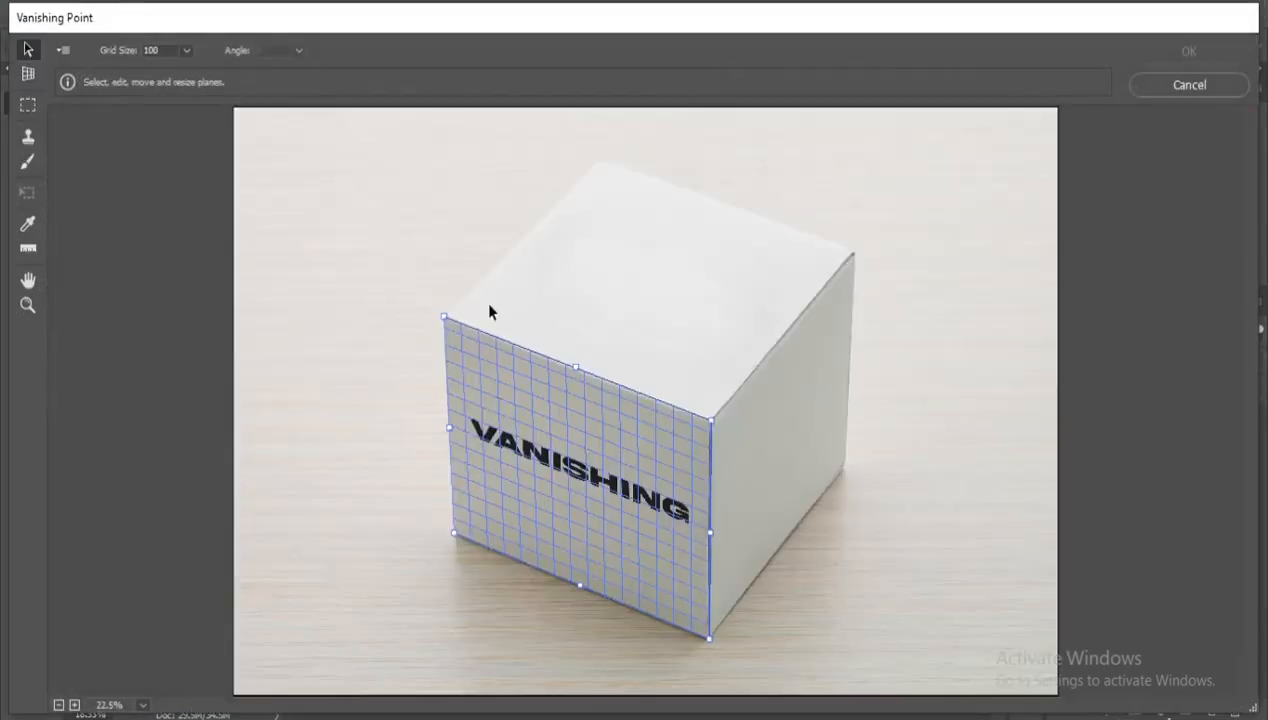
click(331, 213)
key(c)
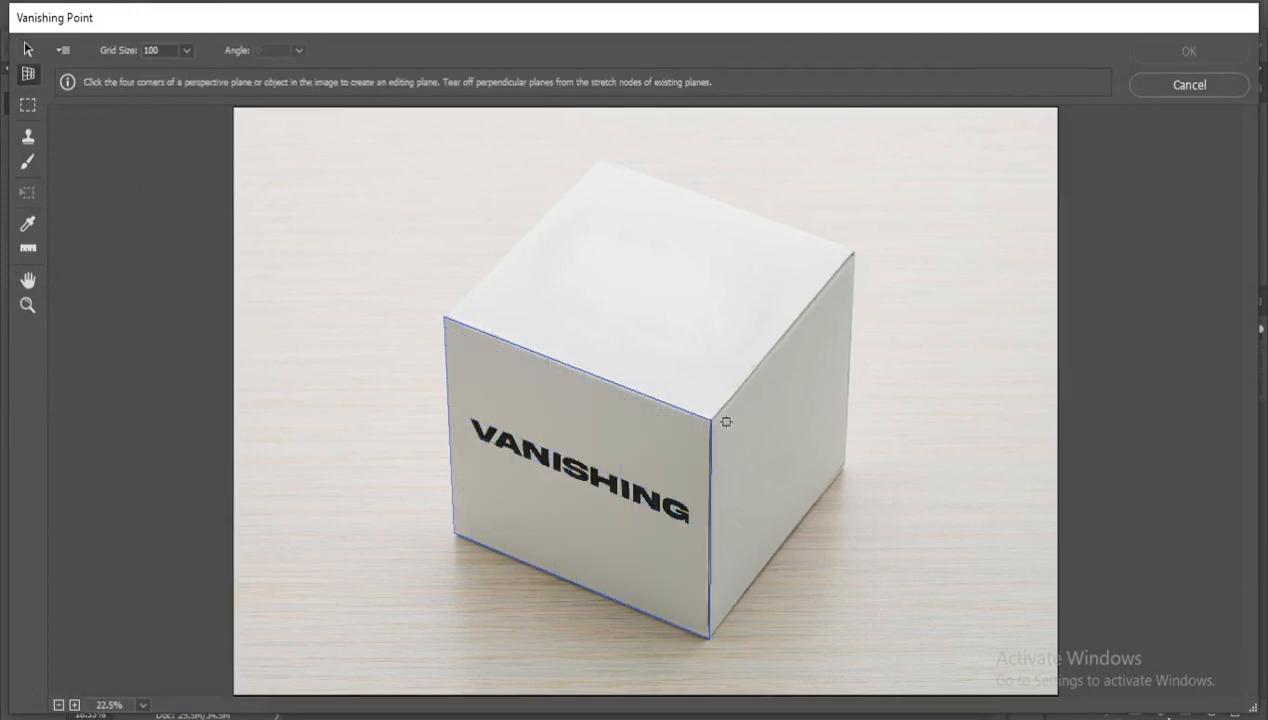
click(712, 417)
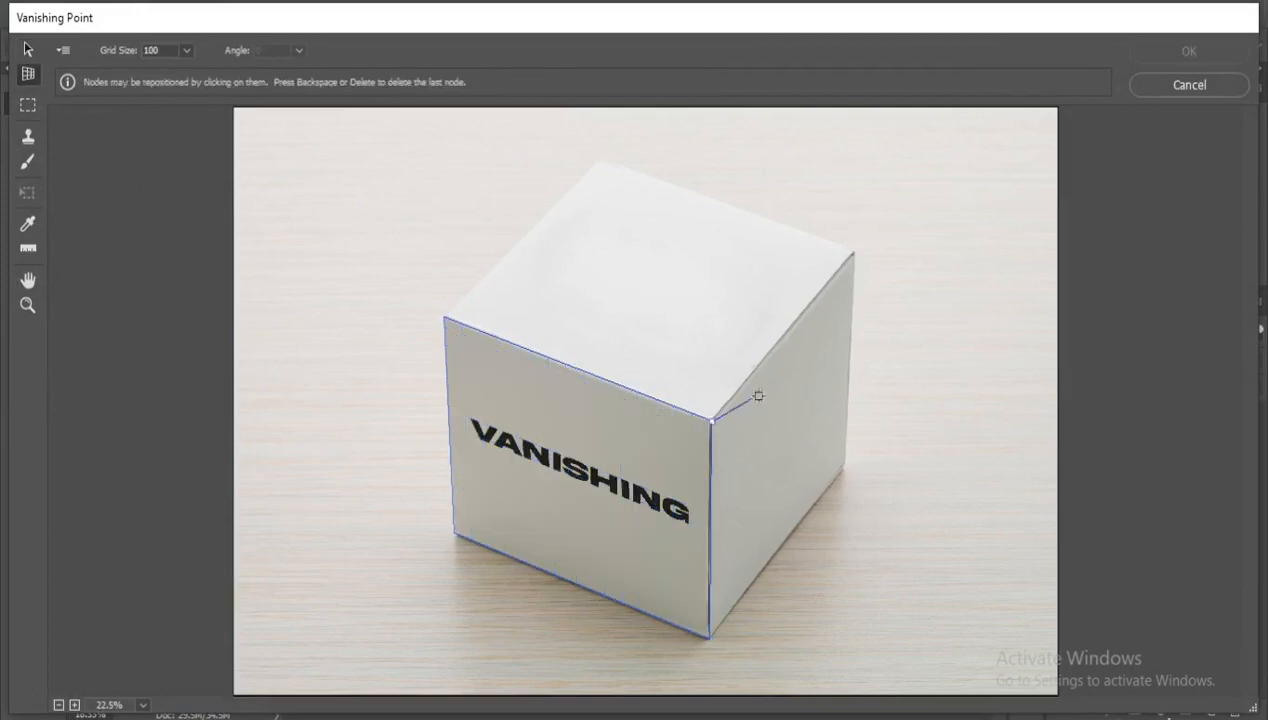
click(854, 253)
click(845, 468)
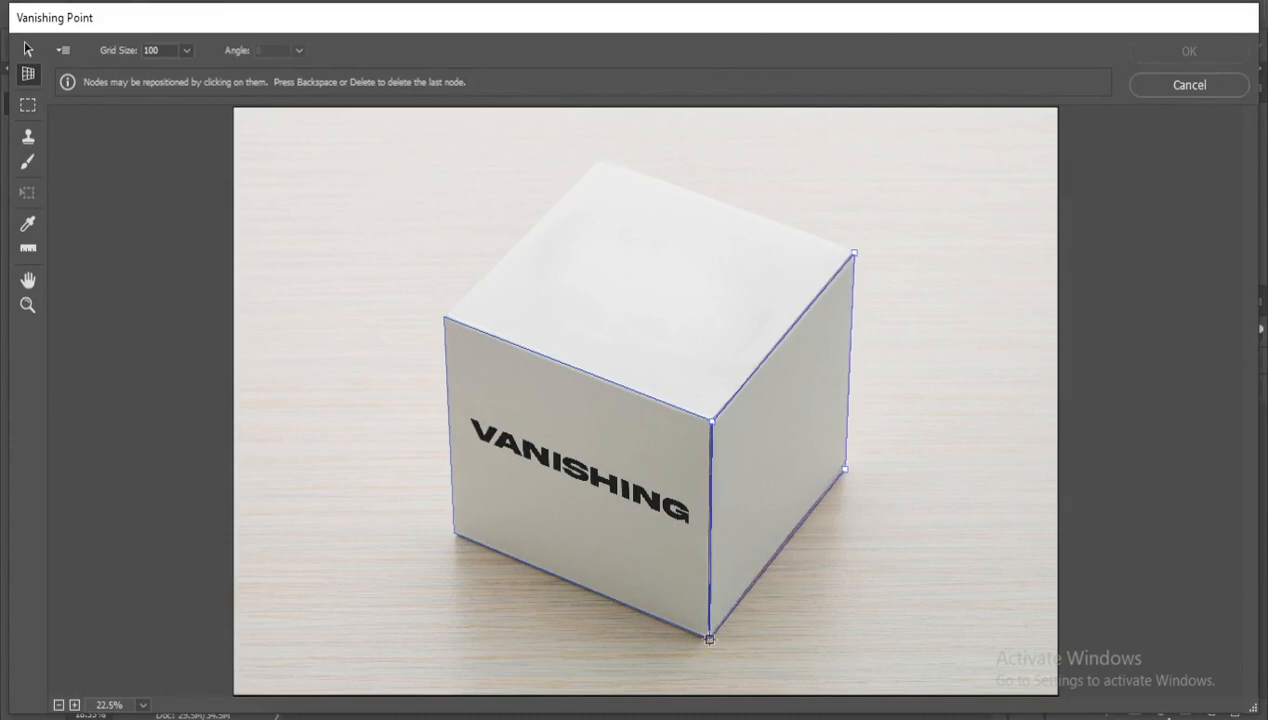
click(710, 638)
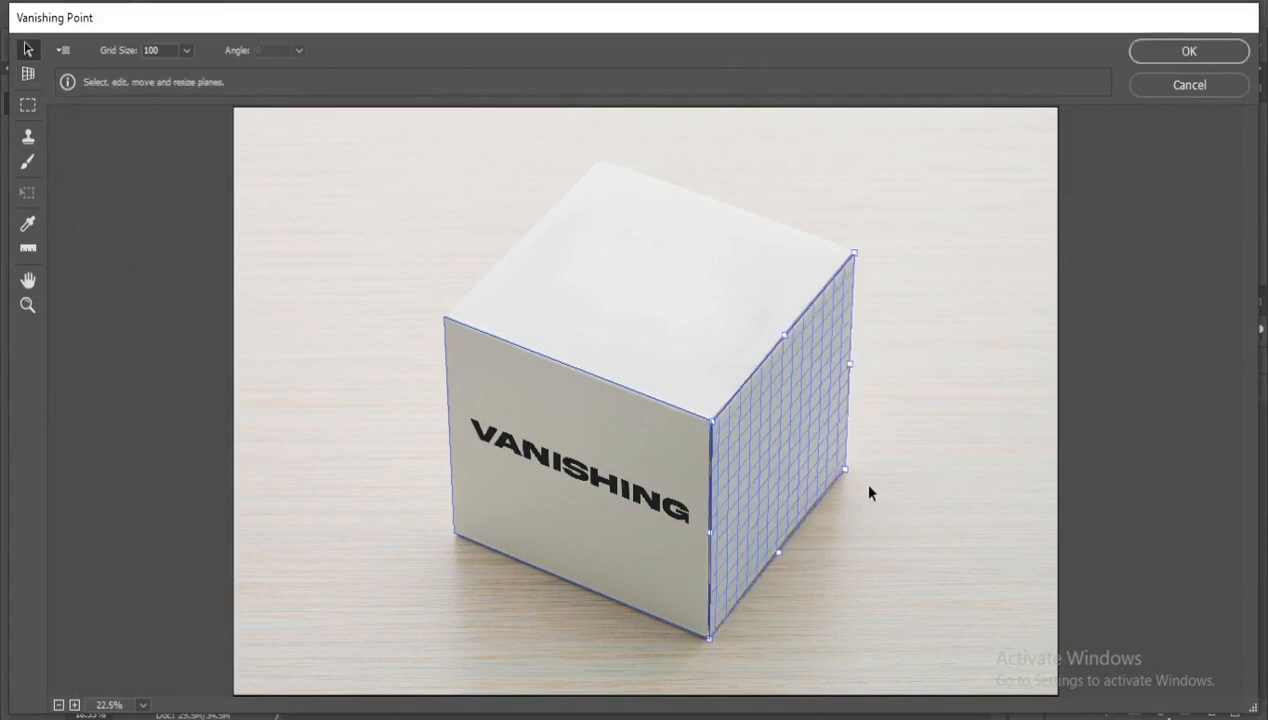
drag(845, 469, 845, 467)
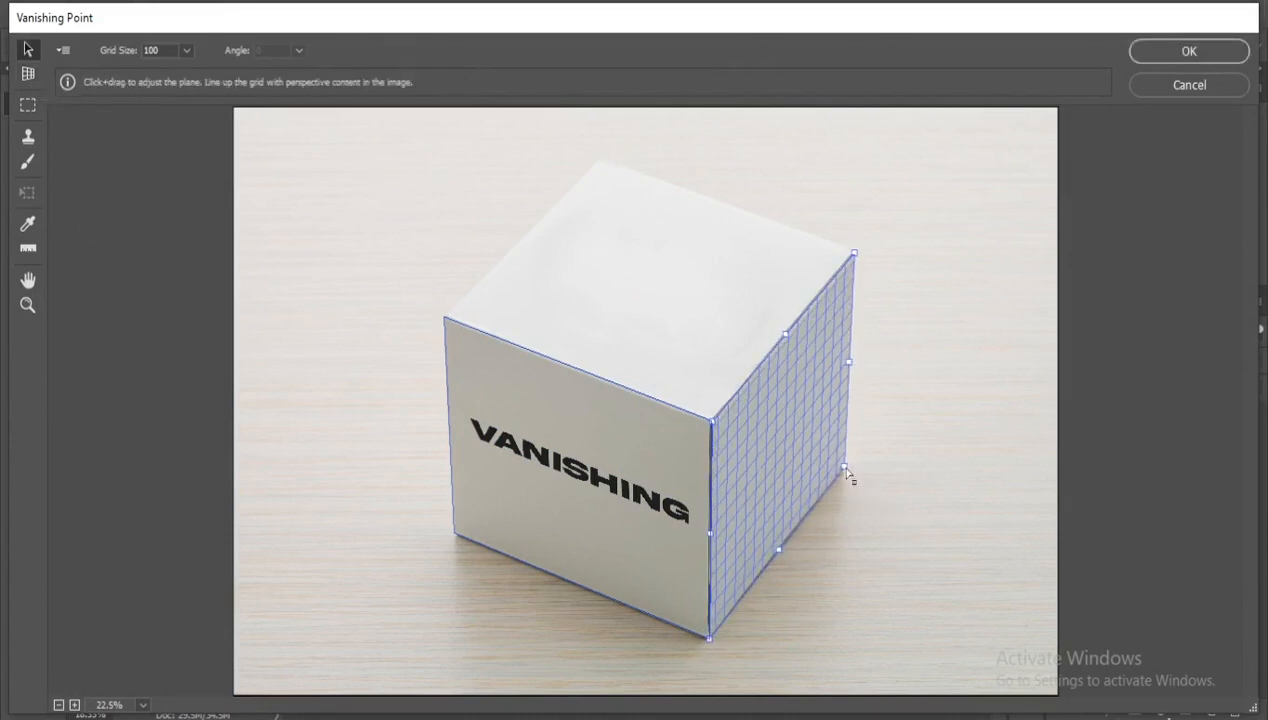
- Paste the POINT lettering, scale it down, place it centred on the box's right face, and apply the filter
key(ctrl+v)
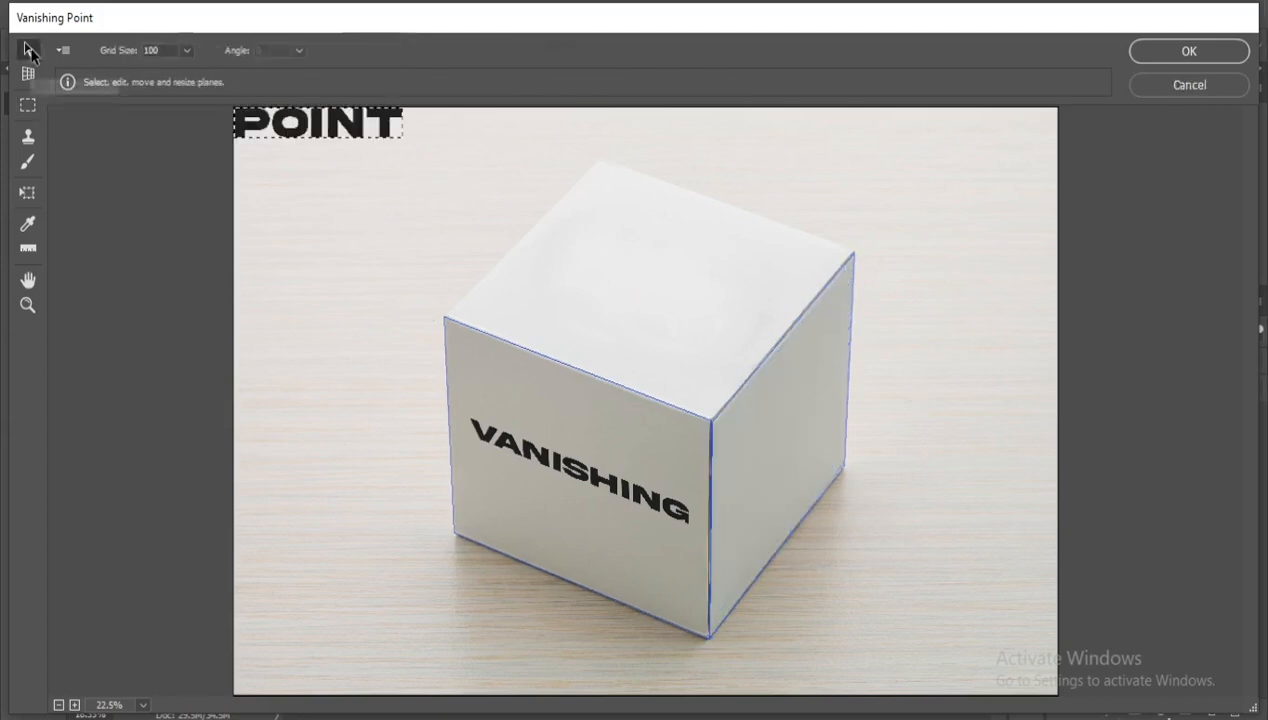
key(t)
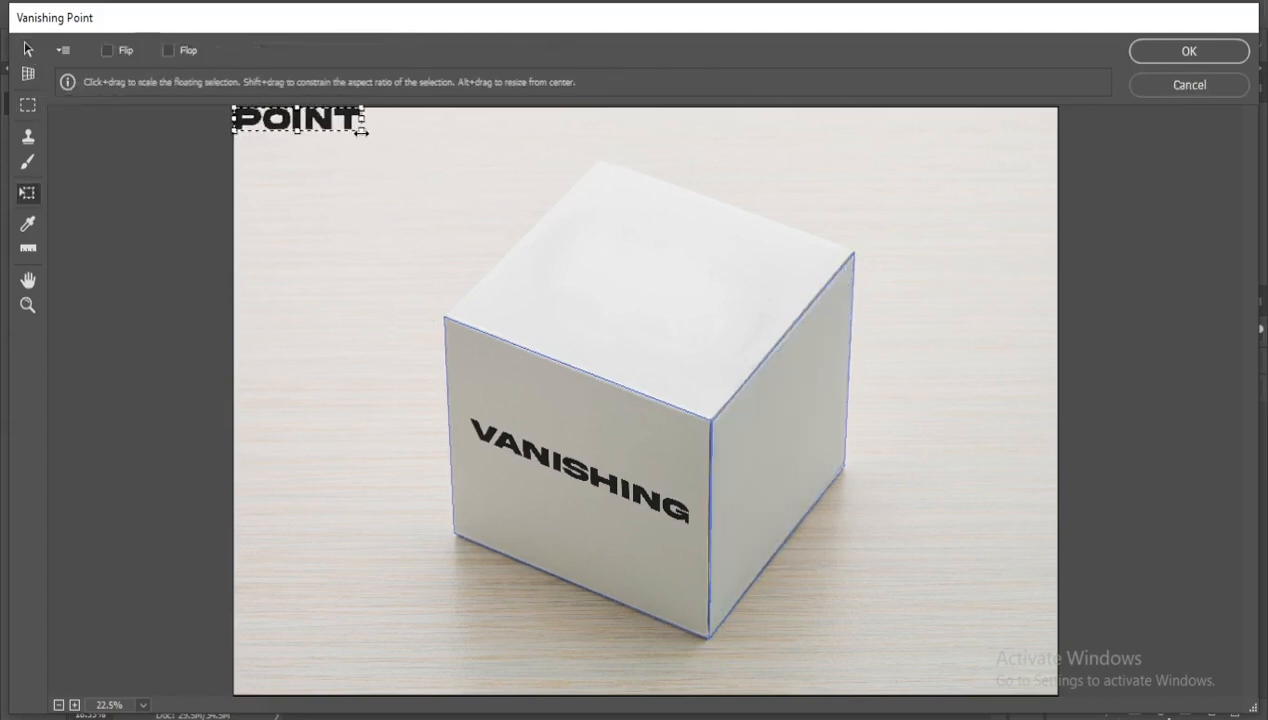
drag(362, 125, 797, 432)
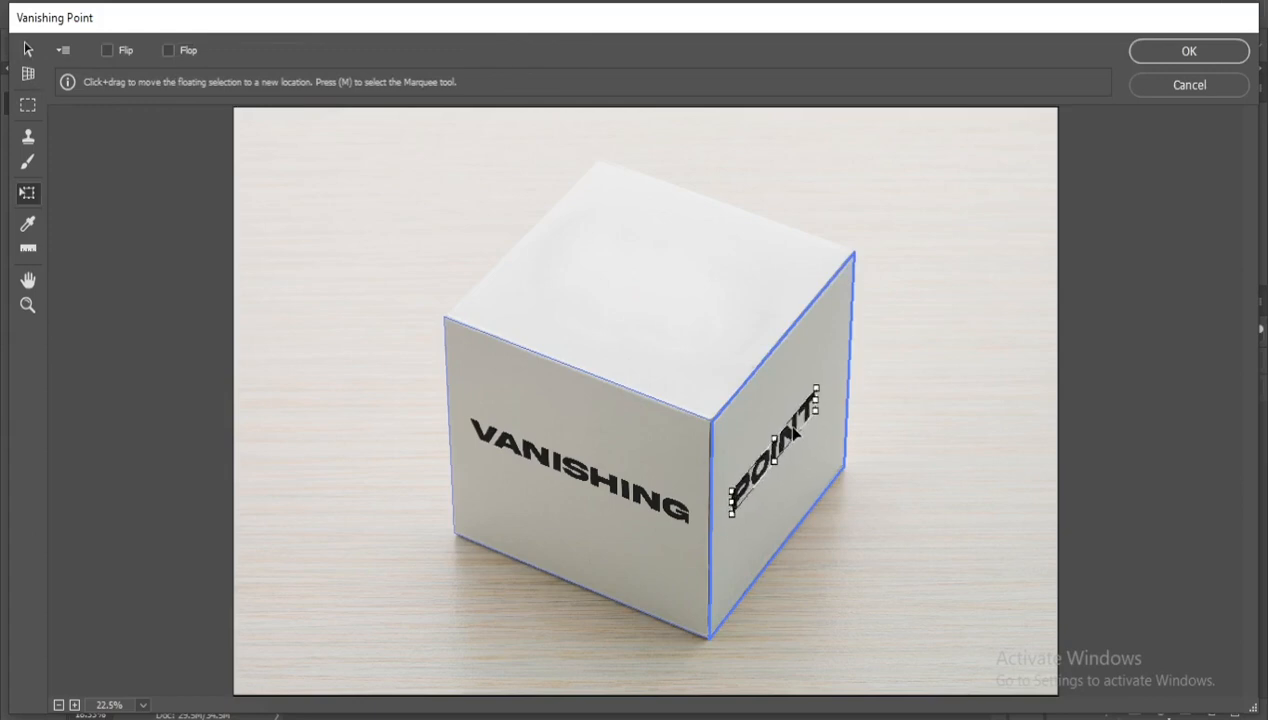
drag(818, 384, 820, 382)
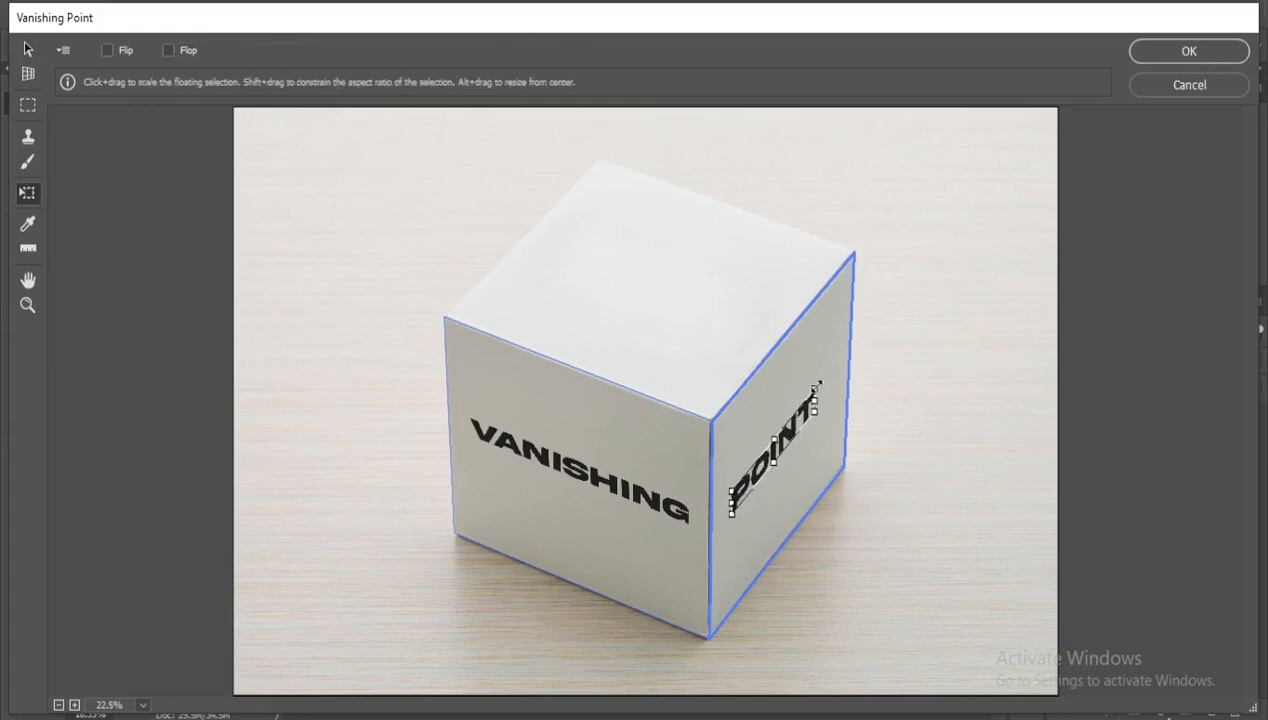
drag(780, 450, 784, 446)
click(1189, 51)
key(ctrl+minus)
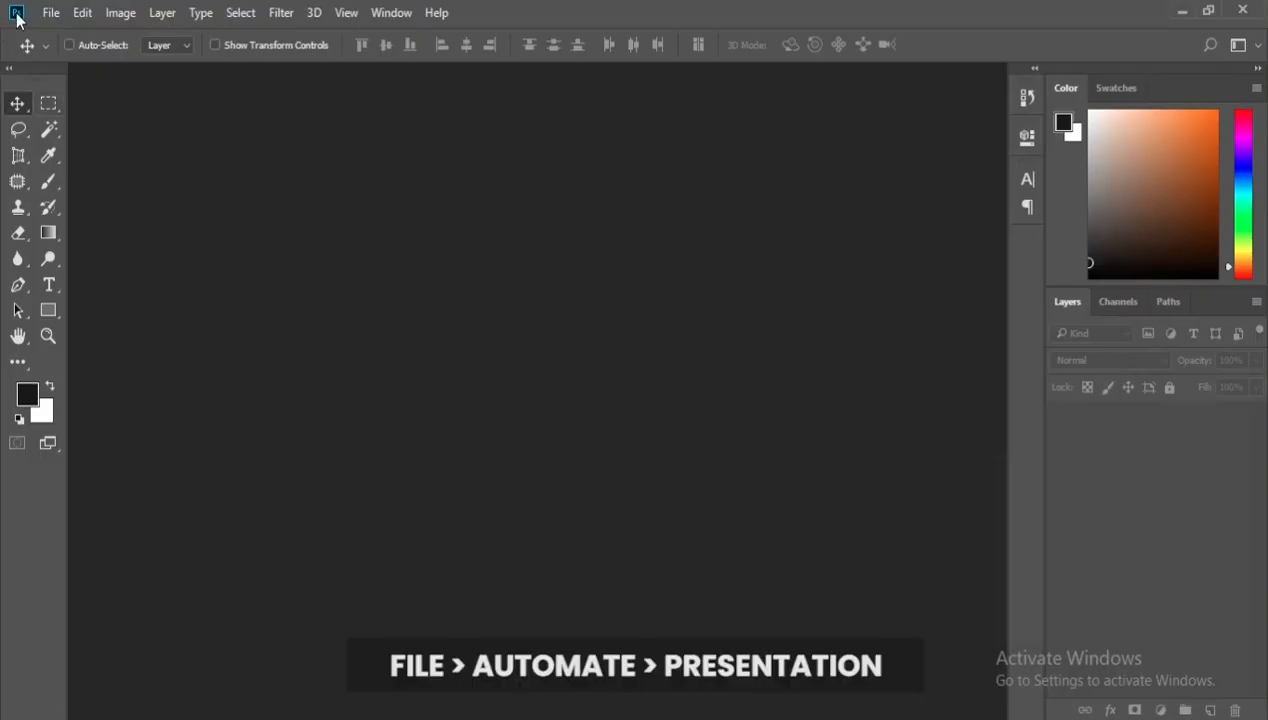
- Start an automated PDF Presentation and add page-1, page-2 and page-3 from the Pdf presentation folder as source files
click(50, 12)
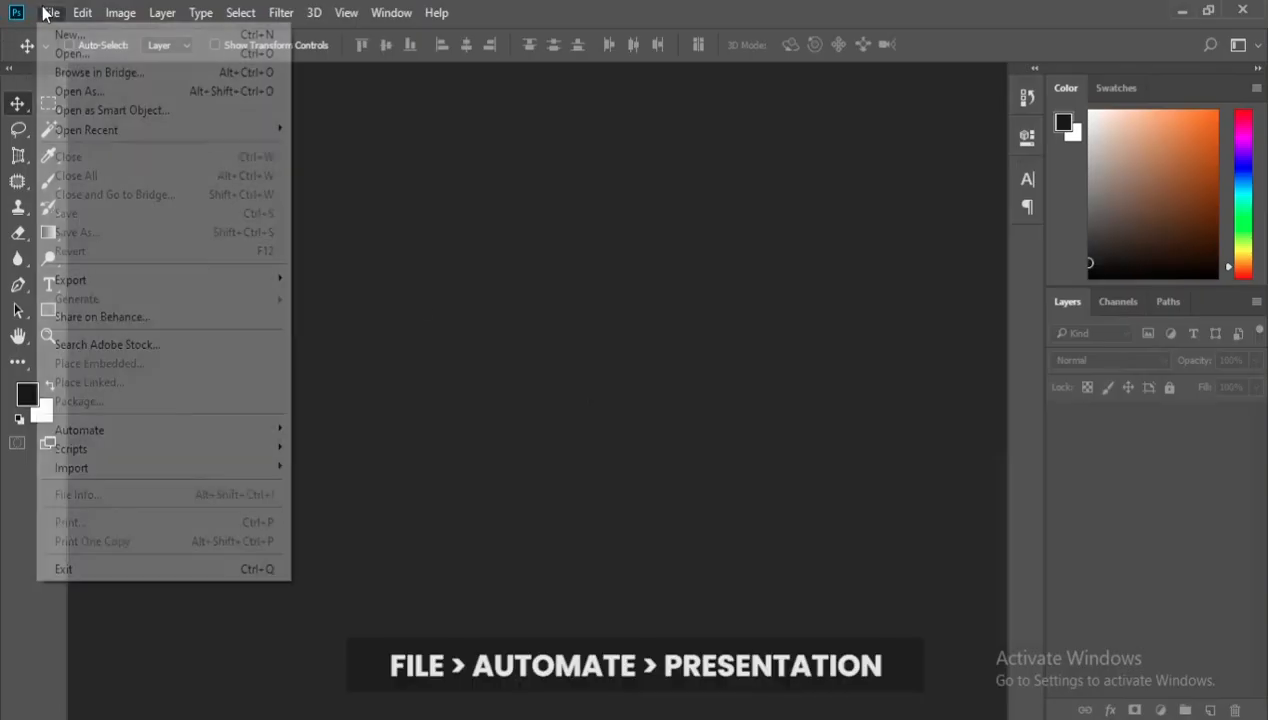
mouse_move(193, 432)
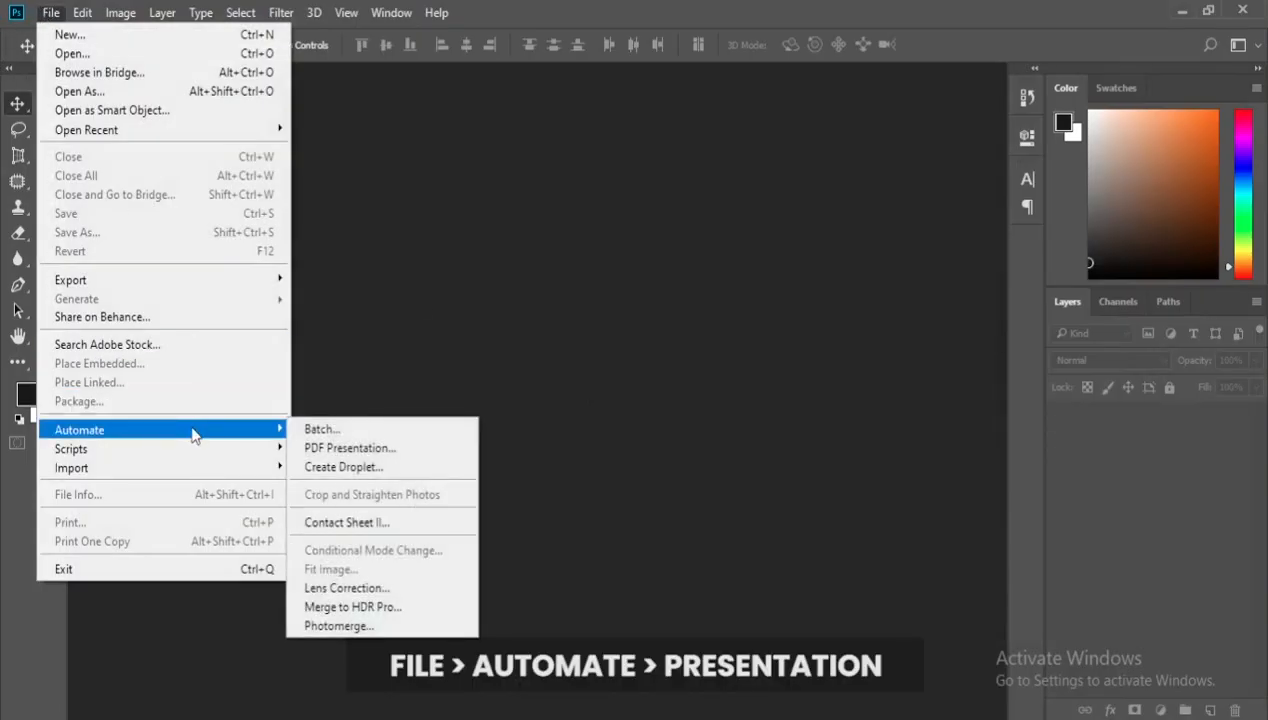
click(338, 450)
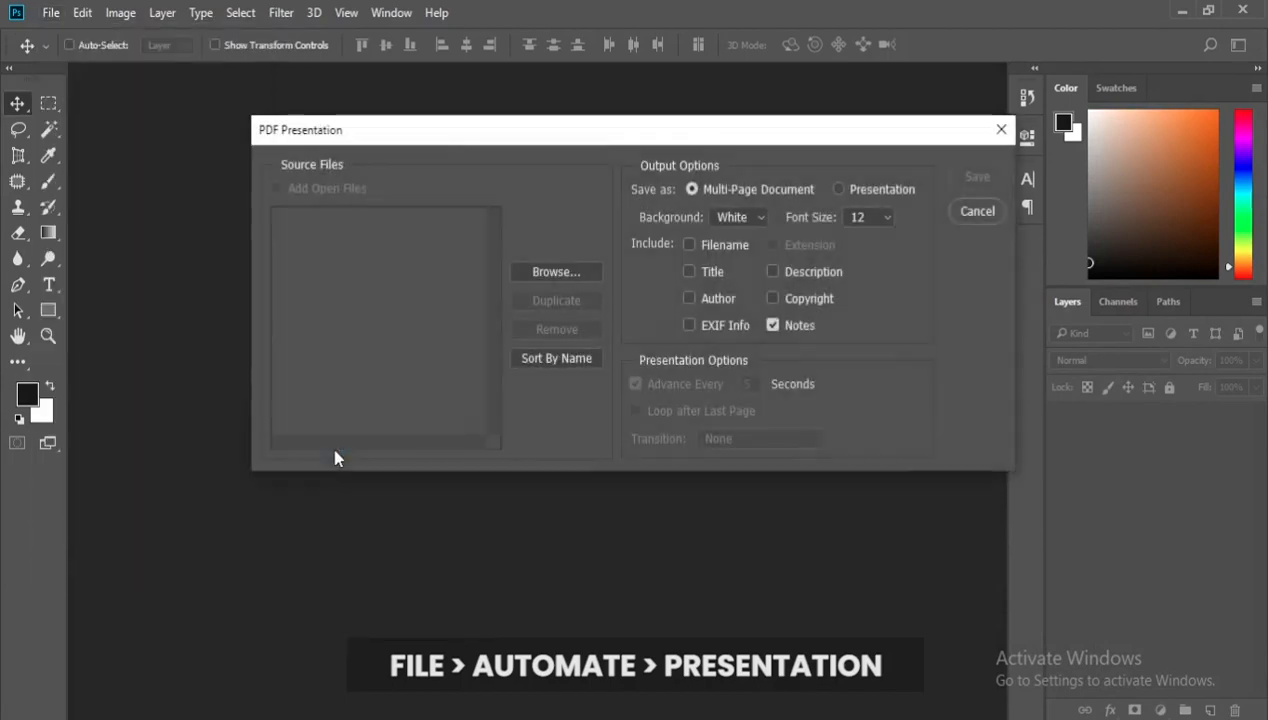
click(534, 276)
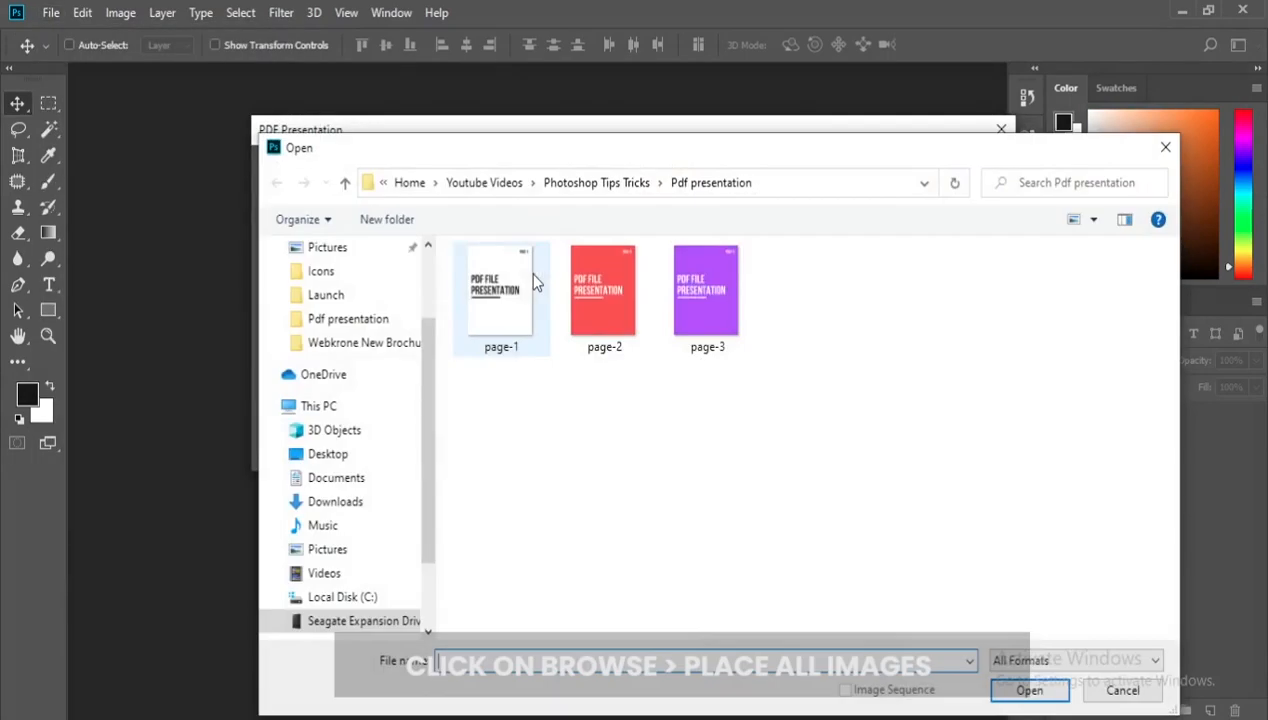
drag(503, 390, 755, 362)
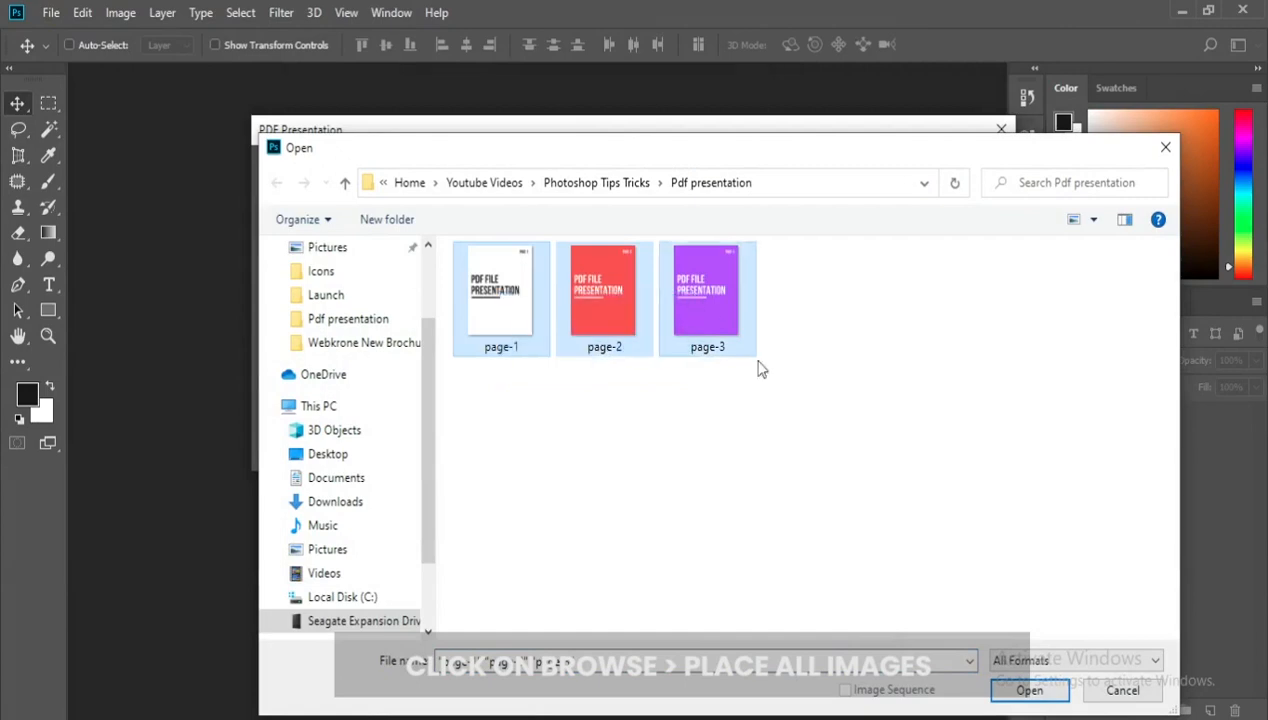
click(1045, 695)
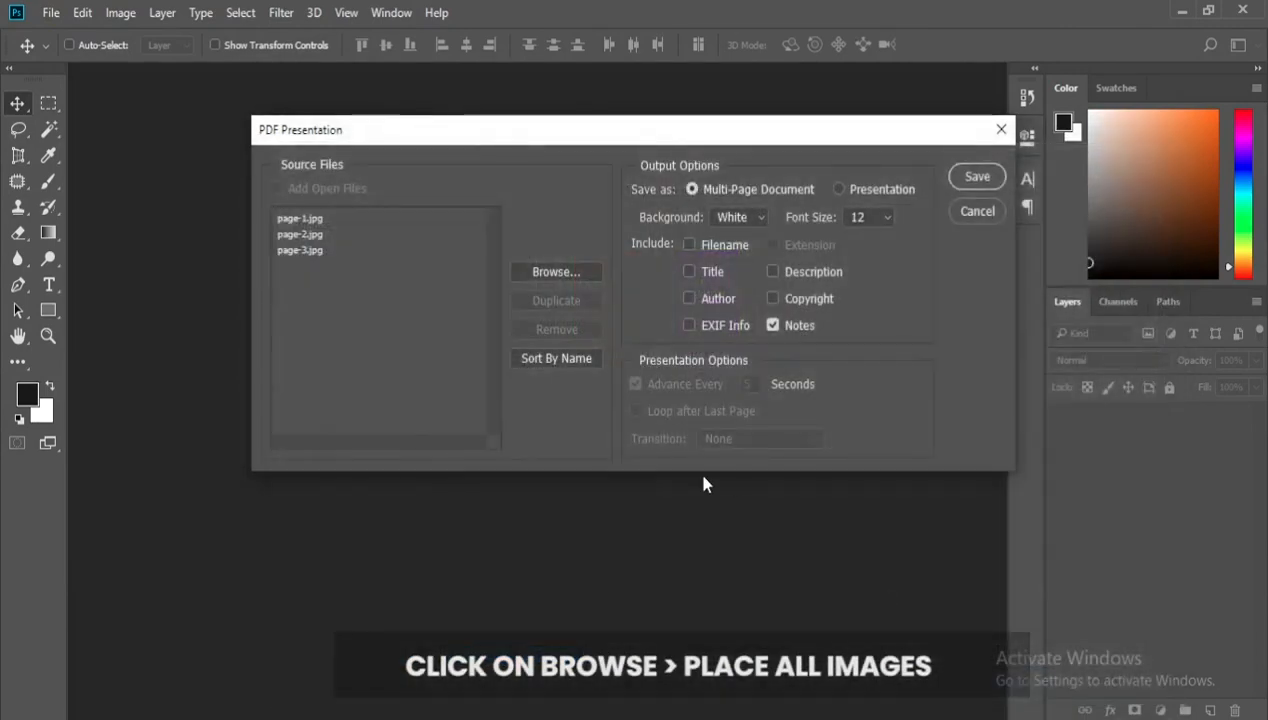
- Save the pages as a multi-page PDF named Presentation in the Pdf presentation folder, keeping the current PDF settings
click(955, 182)
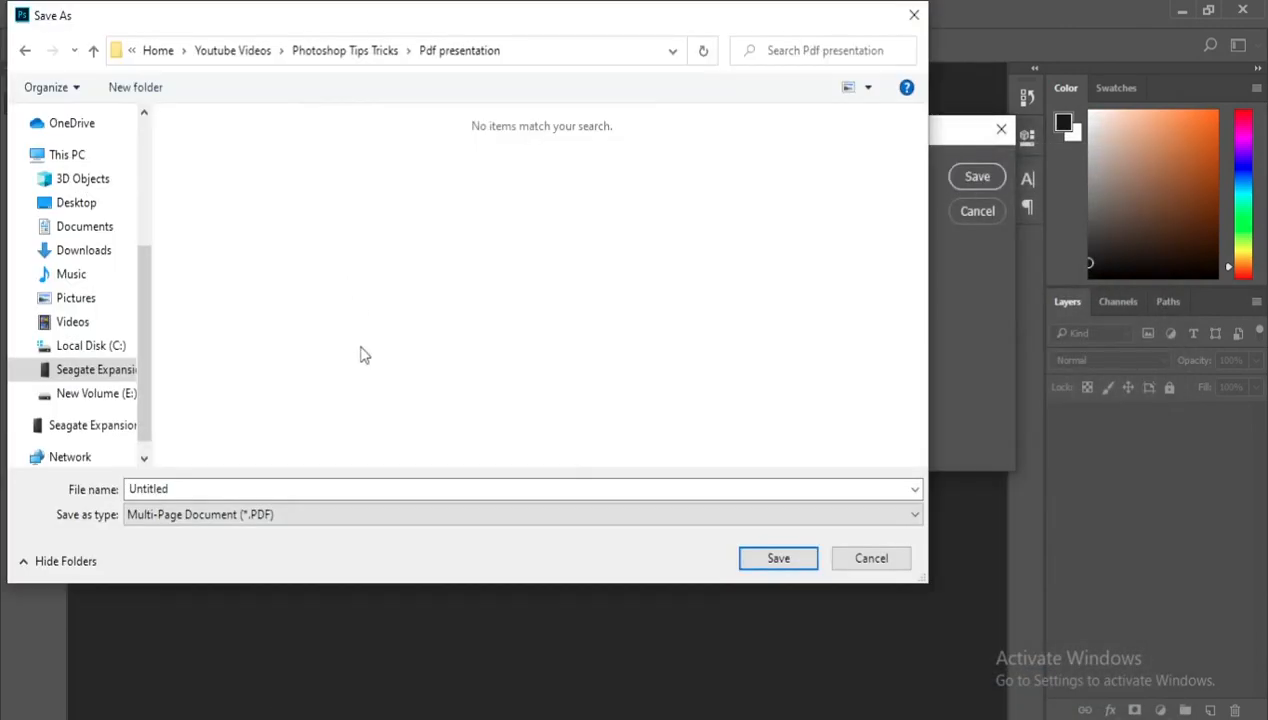
click(320, 488)
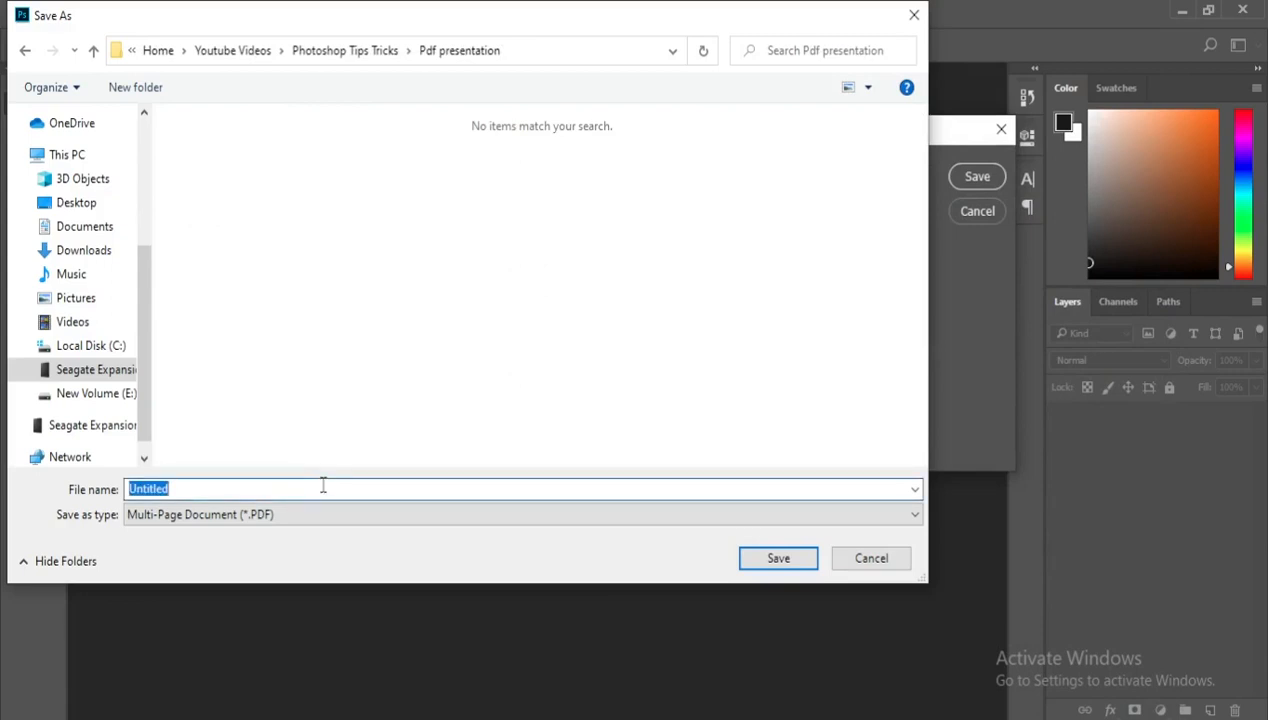
text(p)
key(BackSpace)
text(P)
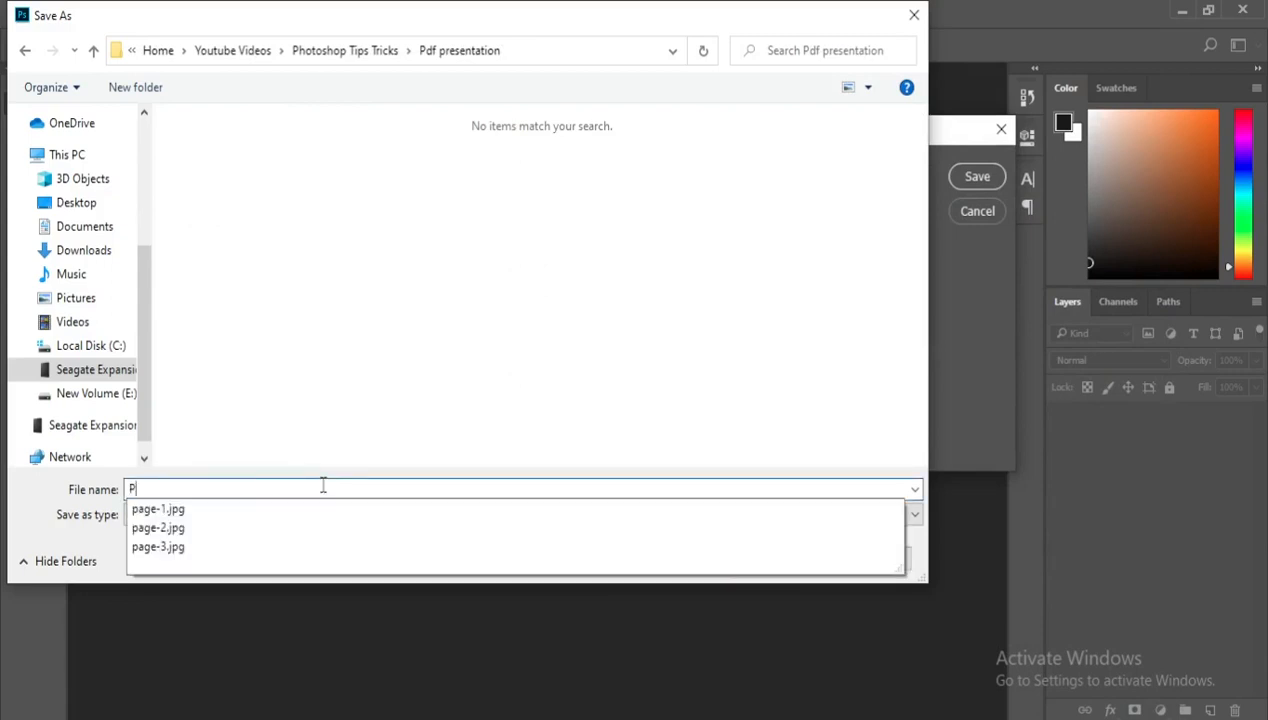
text(resentation)
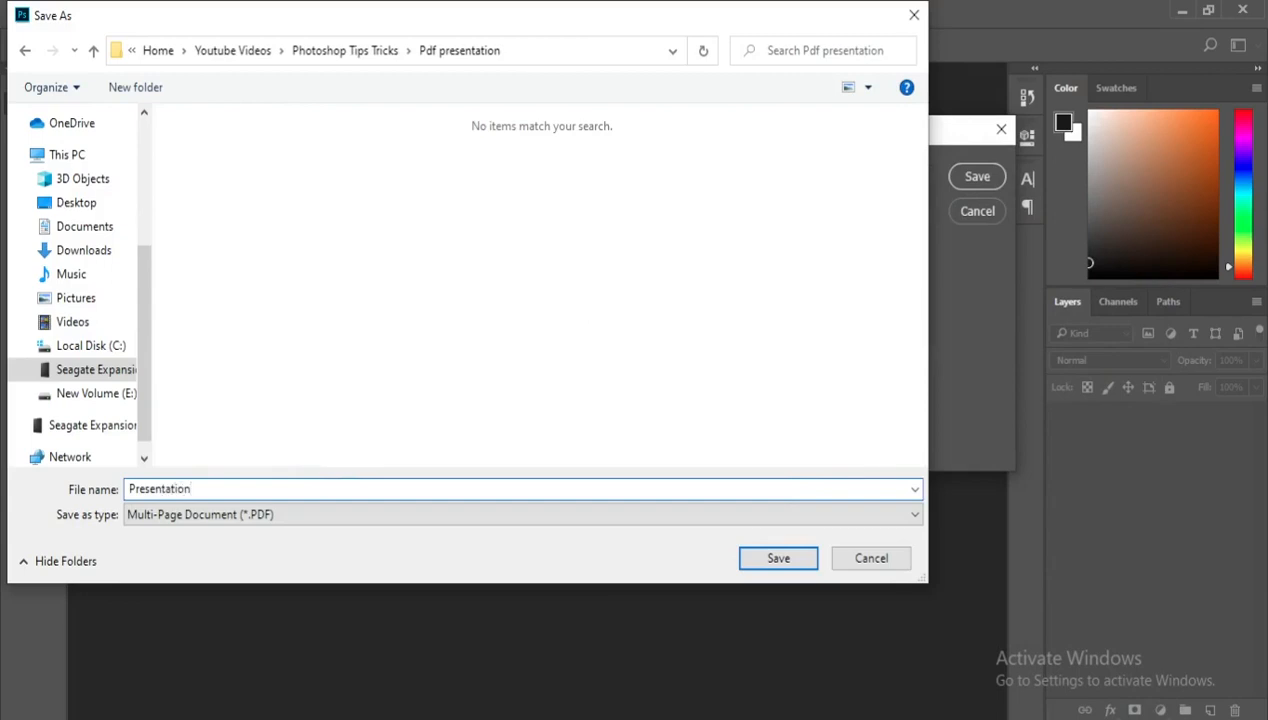
click(752, 566)
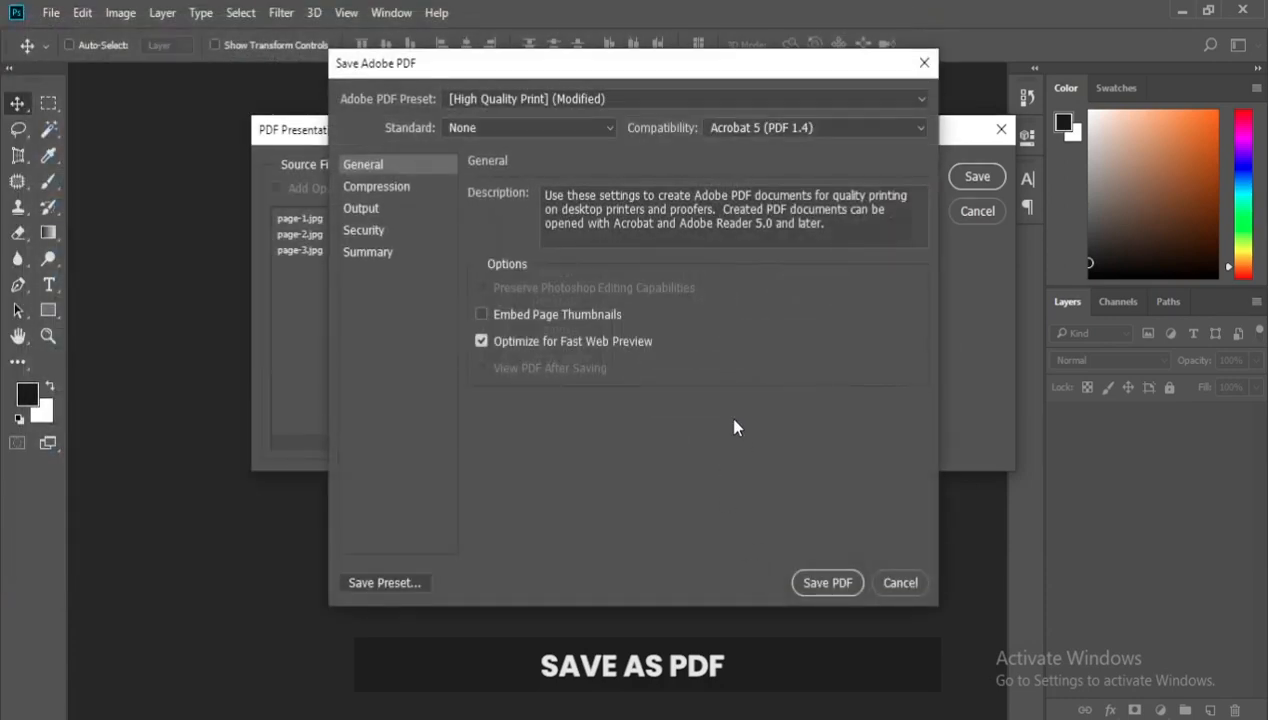
click(815, 582)
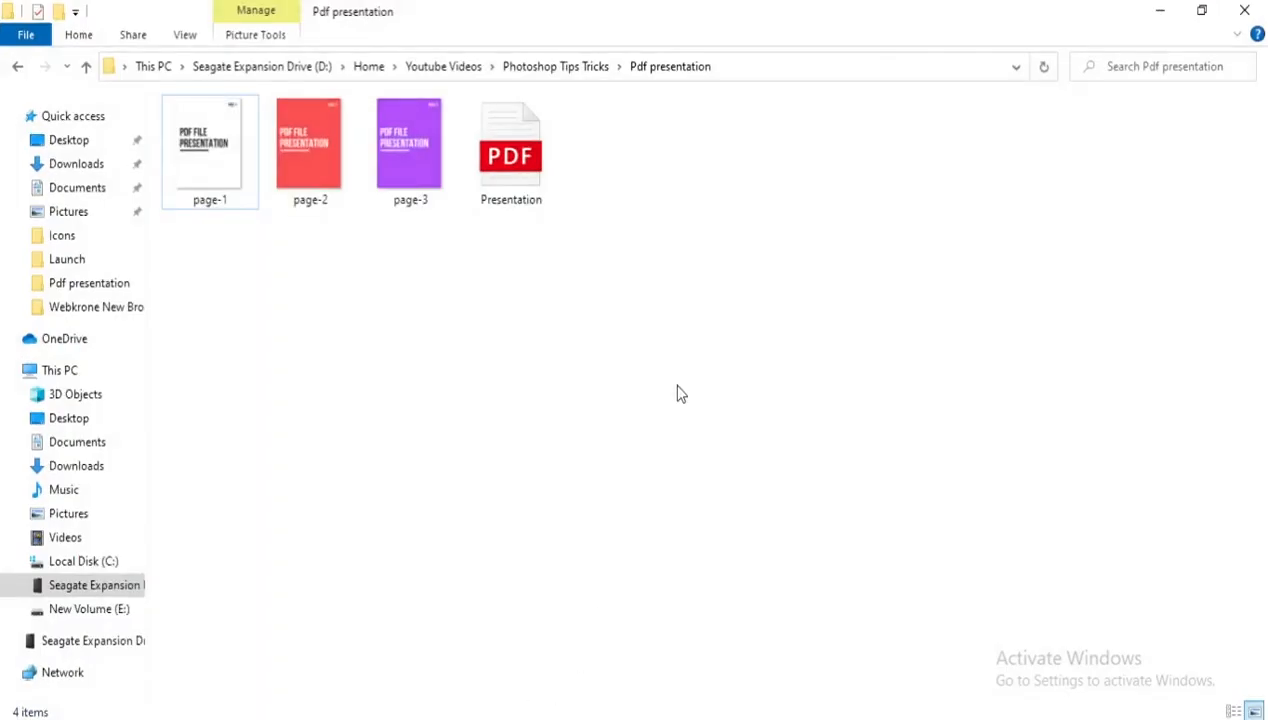
- Open the Presentation PDF, look through all three pages from start to end, and close the viewer
click(515, 168)
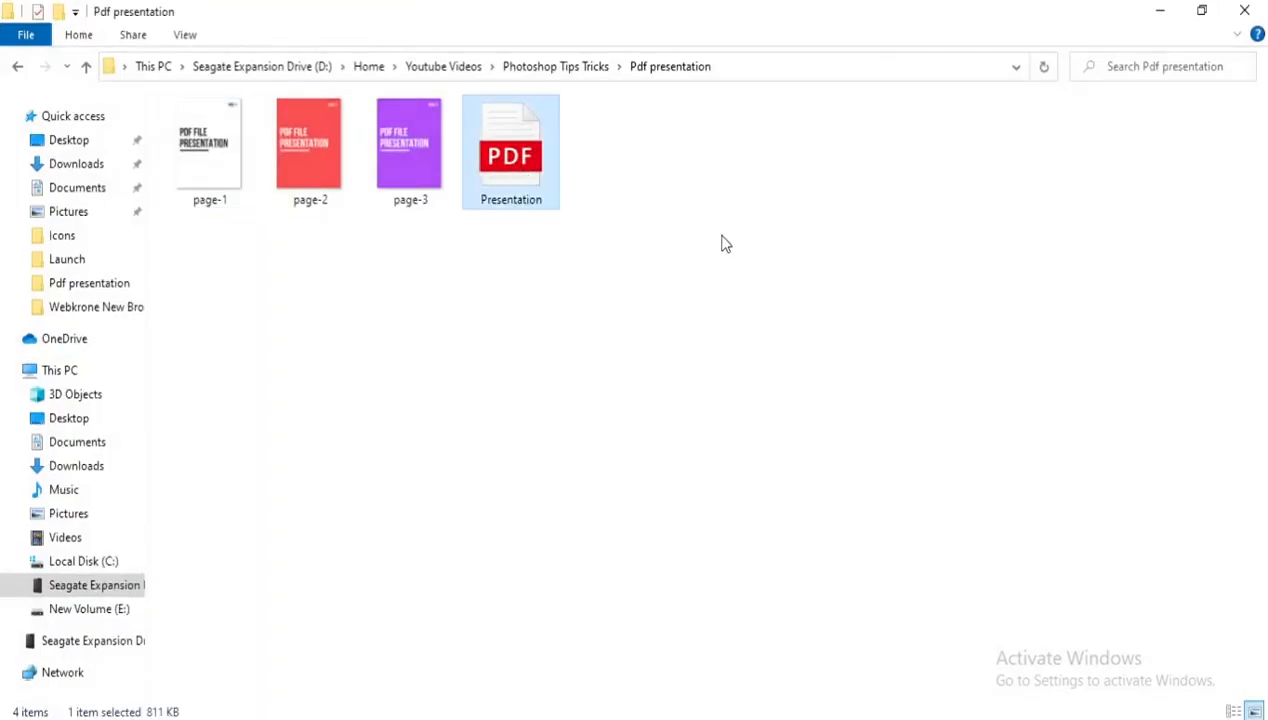
key(Return)
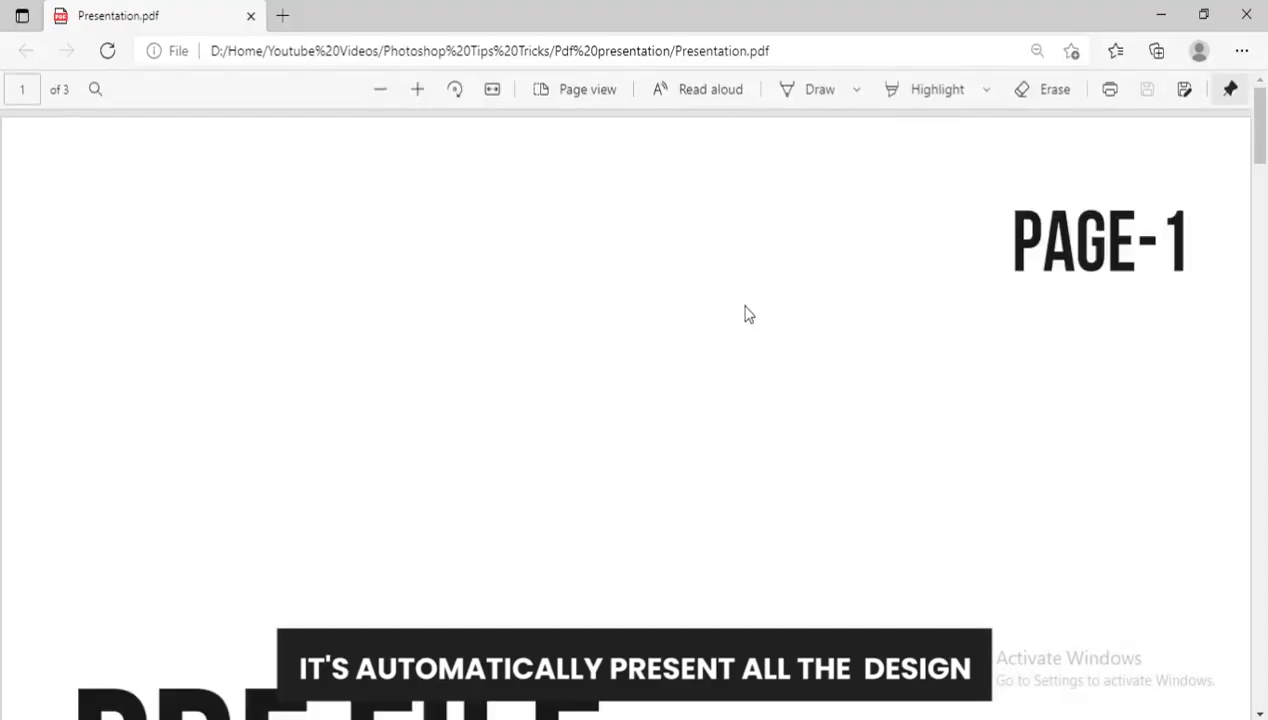
scroll(745, 315, down, 10)
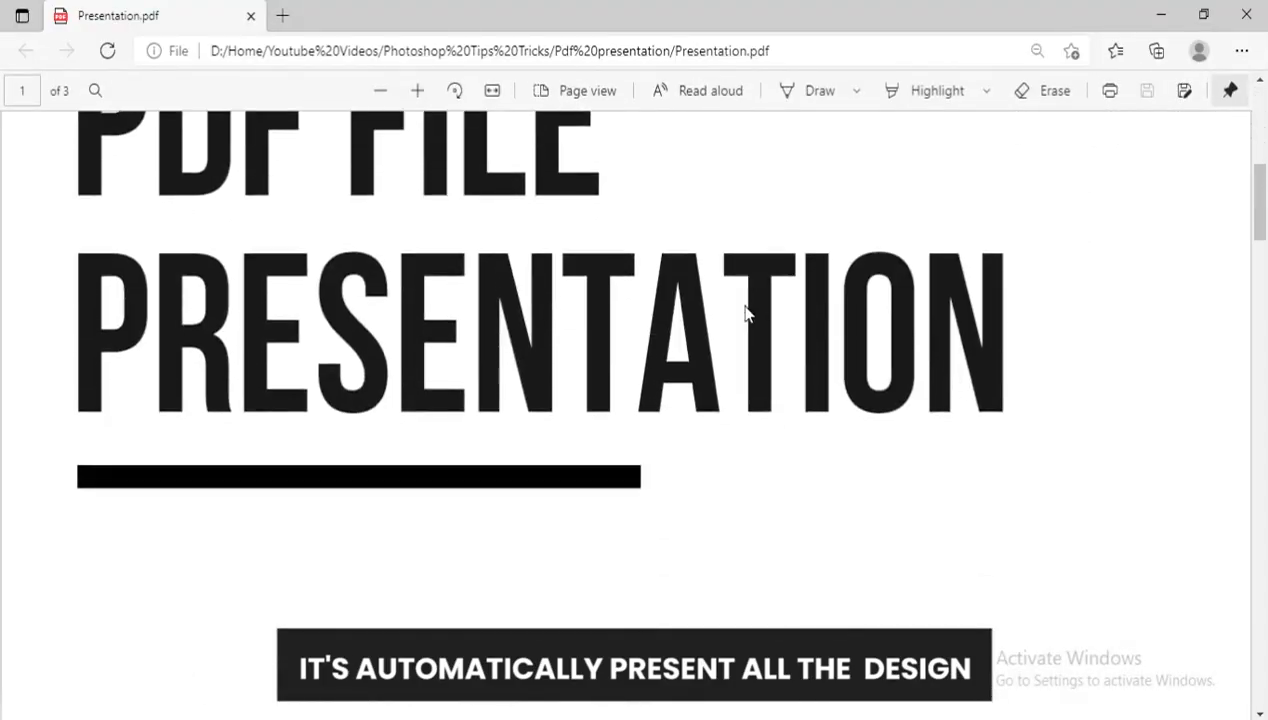
scroll(745, 315, down, 10)
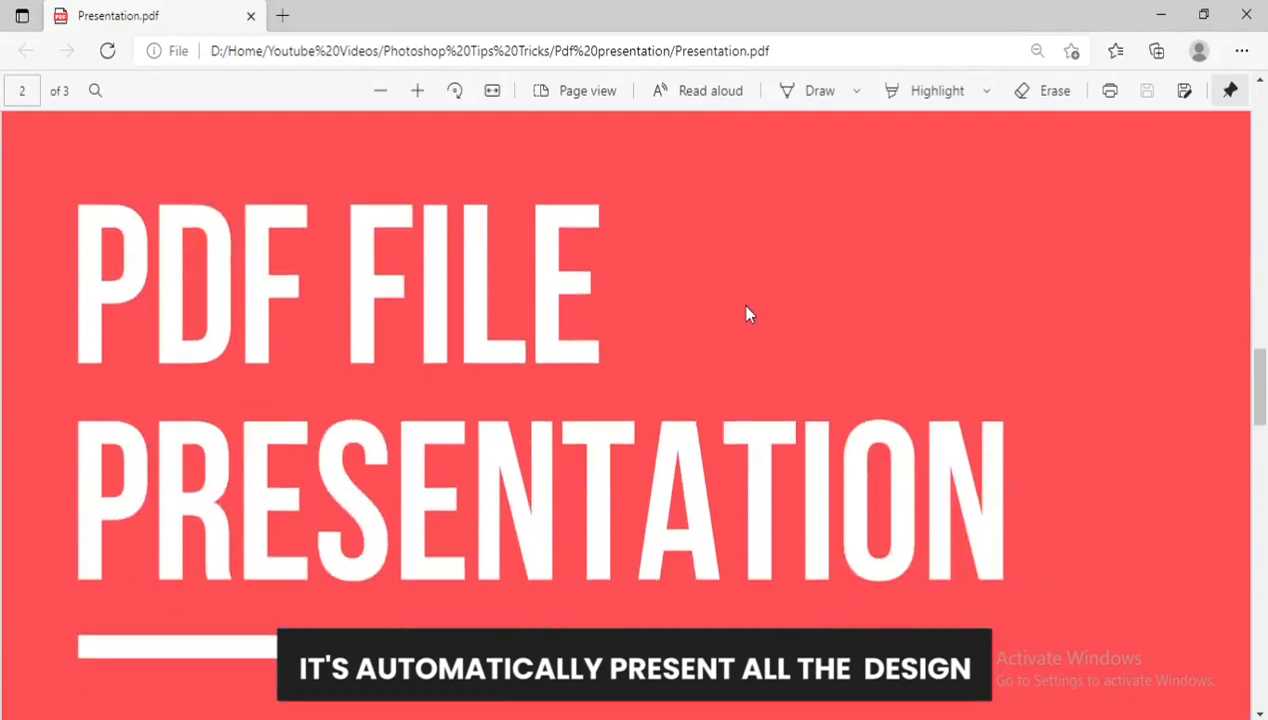
ctrl+scroll(745, 314, down, 2)
scroll(745, 314, up, 2)
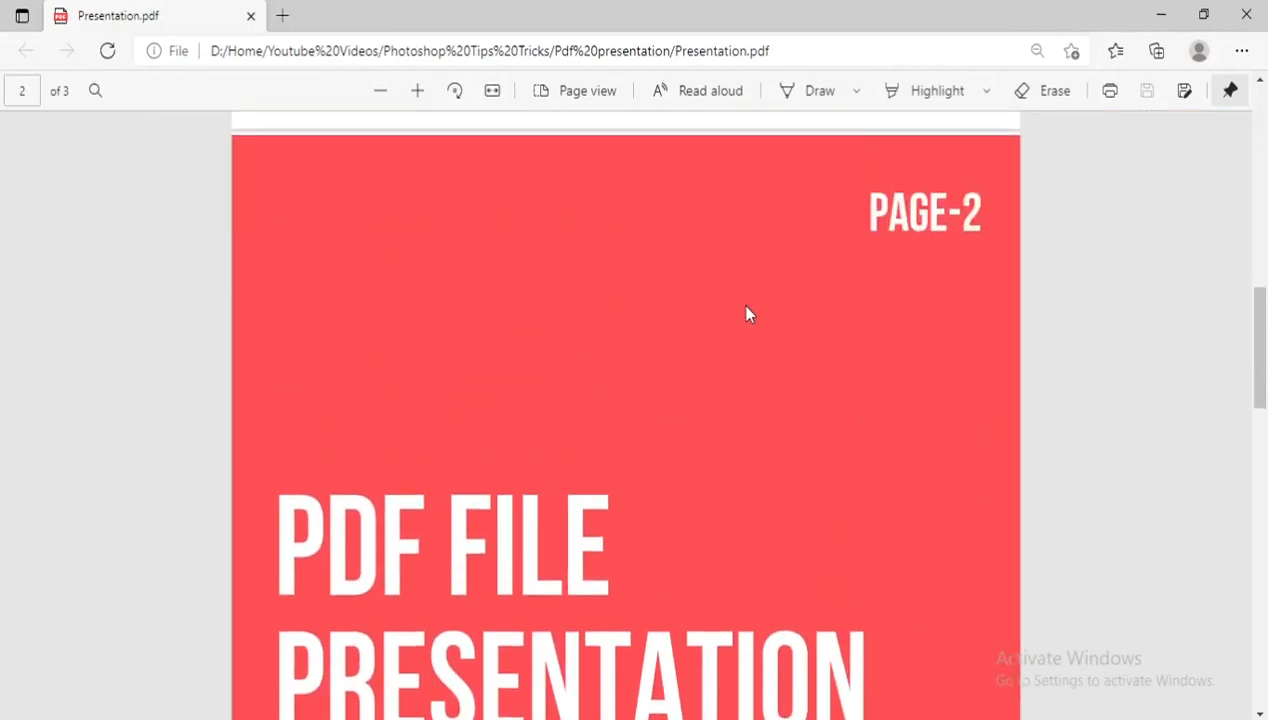
scroll(745, 314, down, 2)
scroll(745, 314, down, 10)
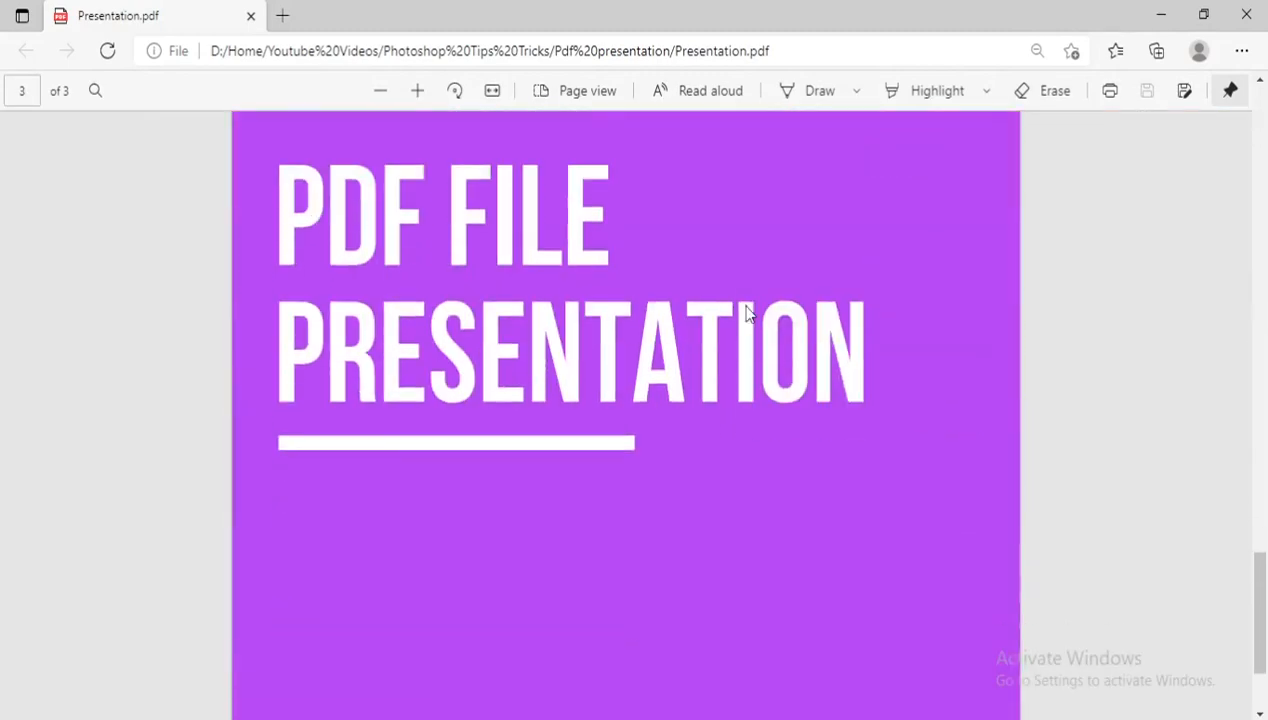
scroll(745, 314, up, 20)
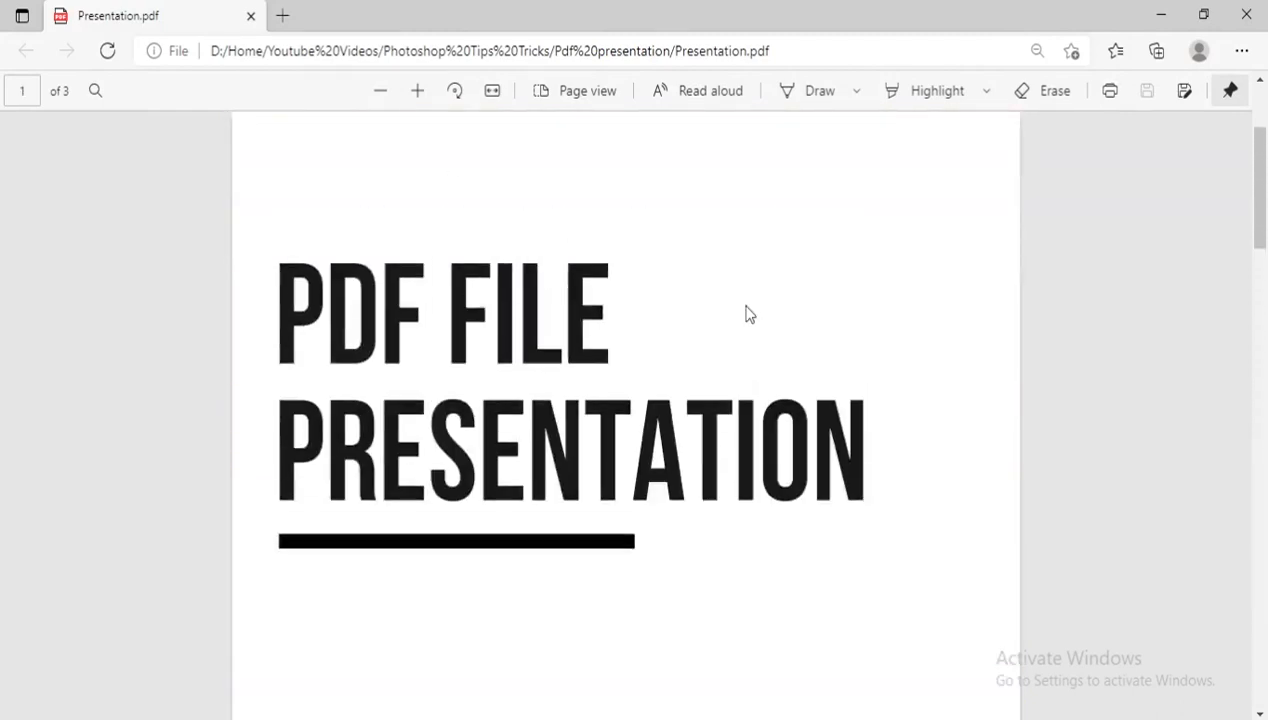
click(1245, 16)
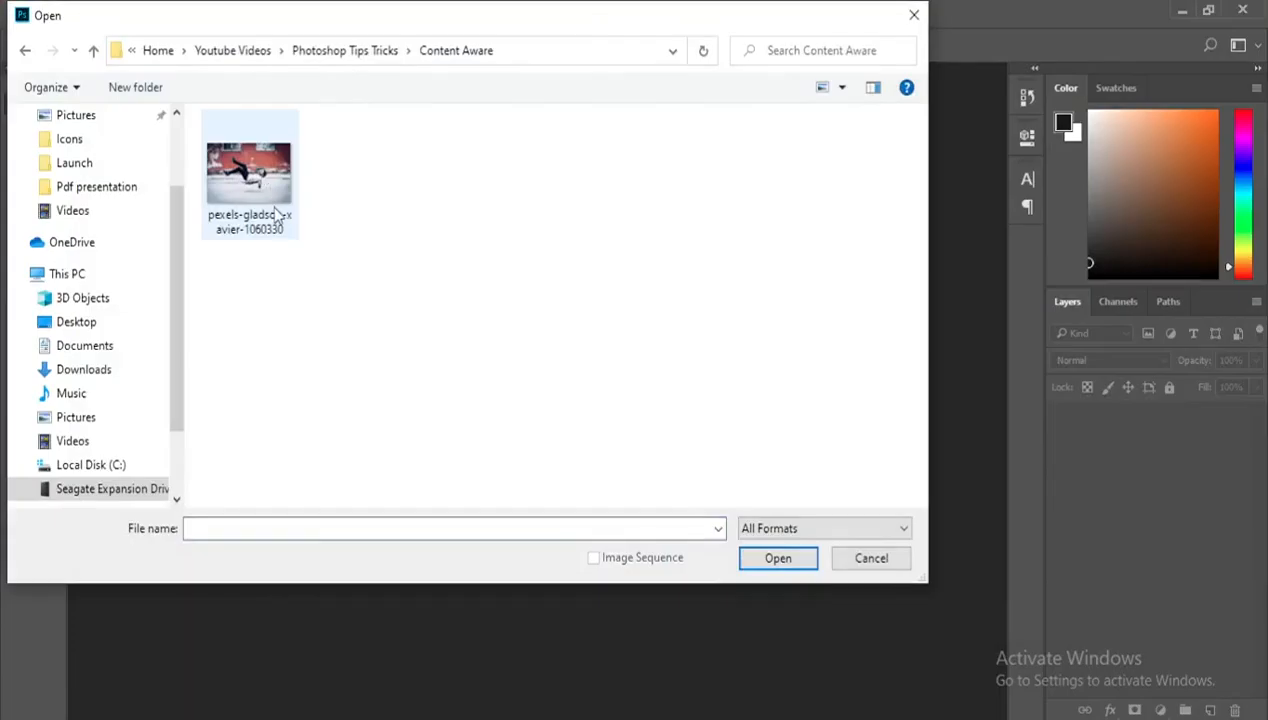
- Open the photo of the man floating above the street from the Content Aware folder in Photoshop
click(281, 226)
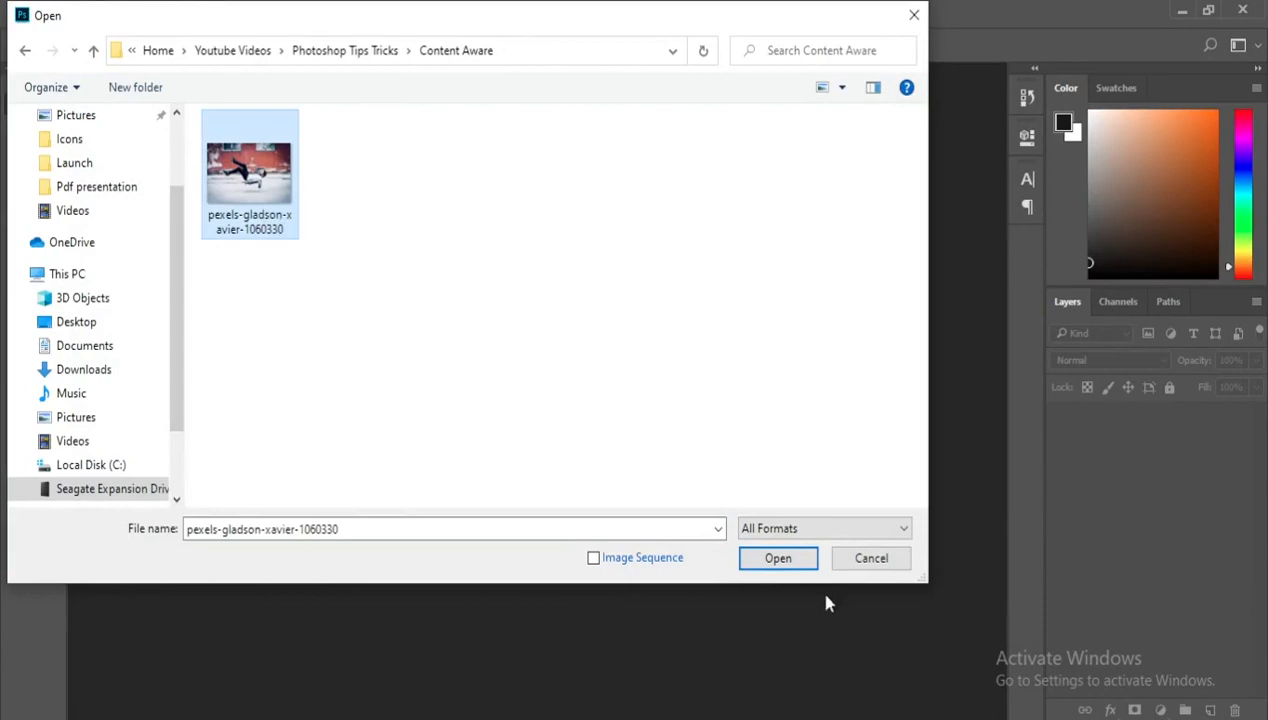
click(802, 562)
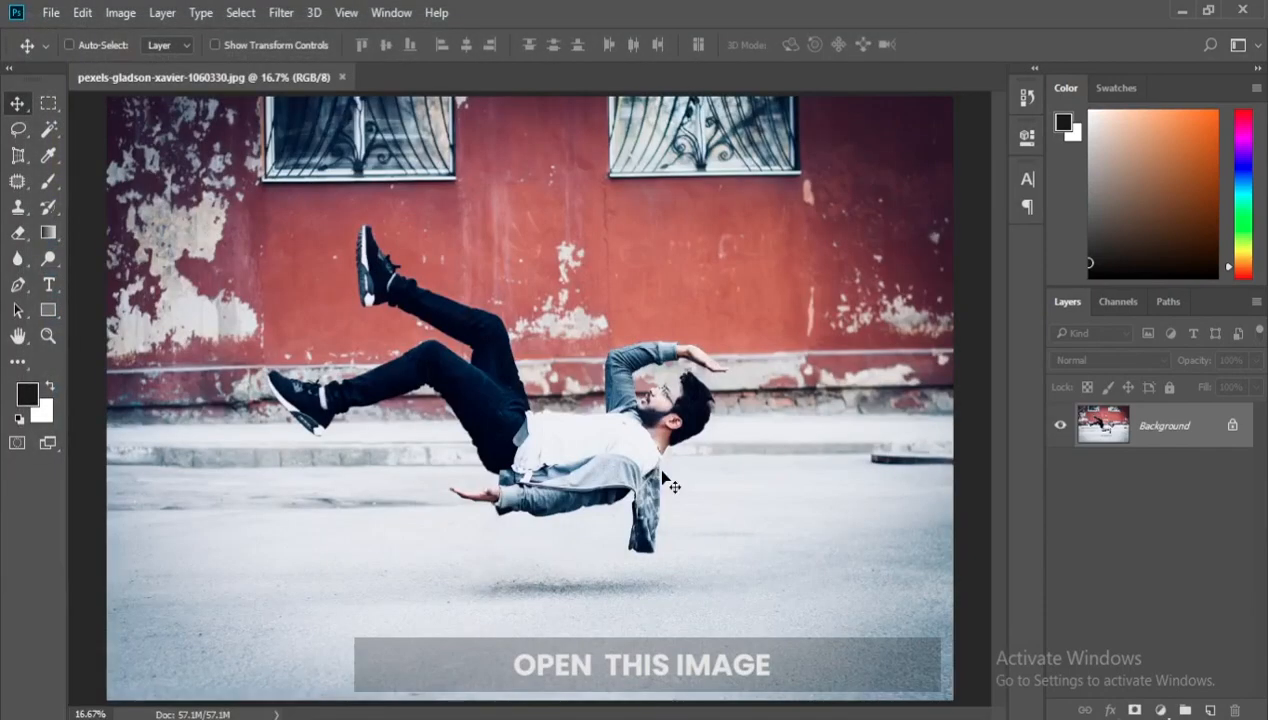
scroll(662, 470, down, 1)
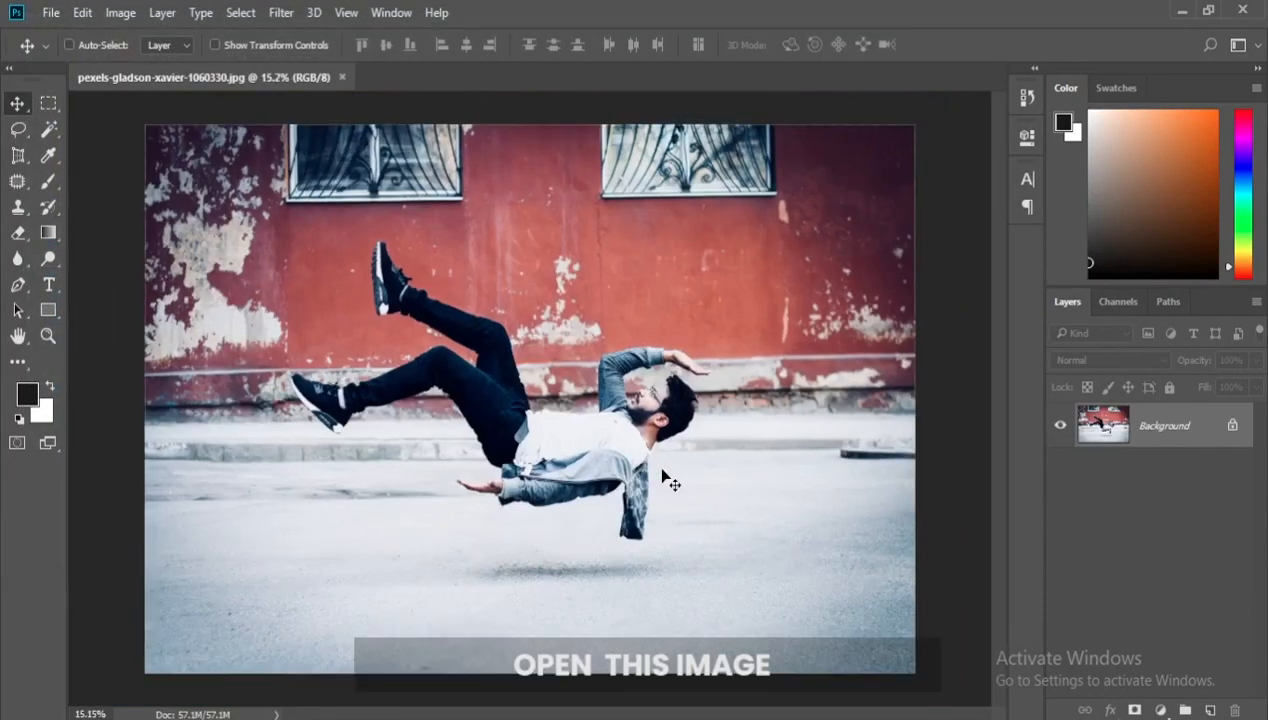
- Draw a closed freehand Lasso selection loosely around the whole floating man, leaving out his shadow on the ground
click(18, 129)
scroll(475, 455, up, 2)
scroll(475, 455, up, 1)
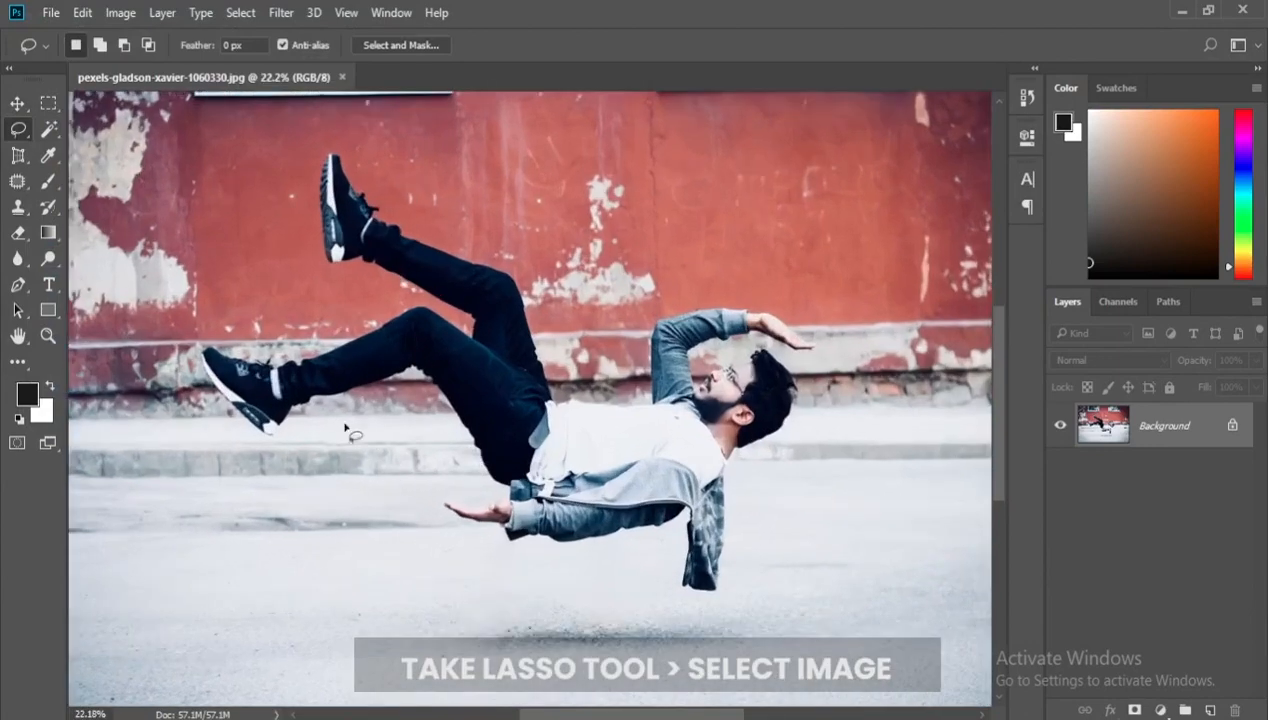
scroll(277, 446, up, 2)
scroll(290, 453, down, 1)
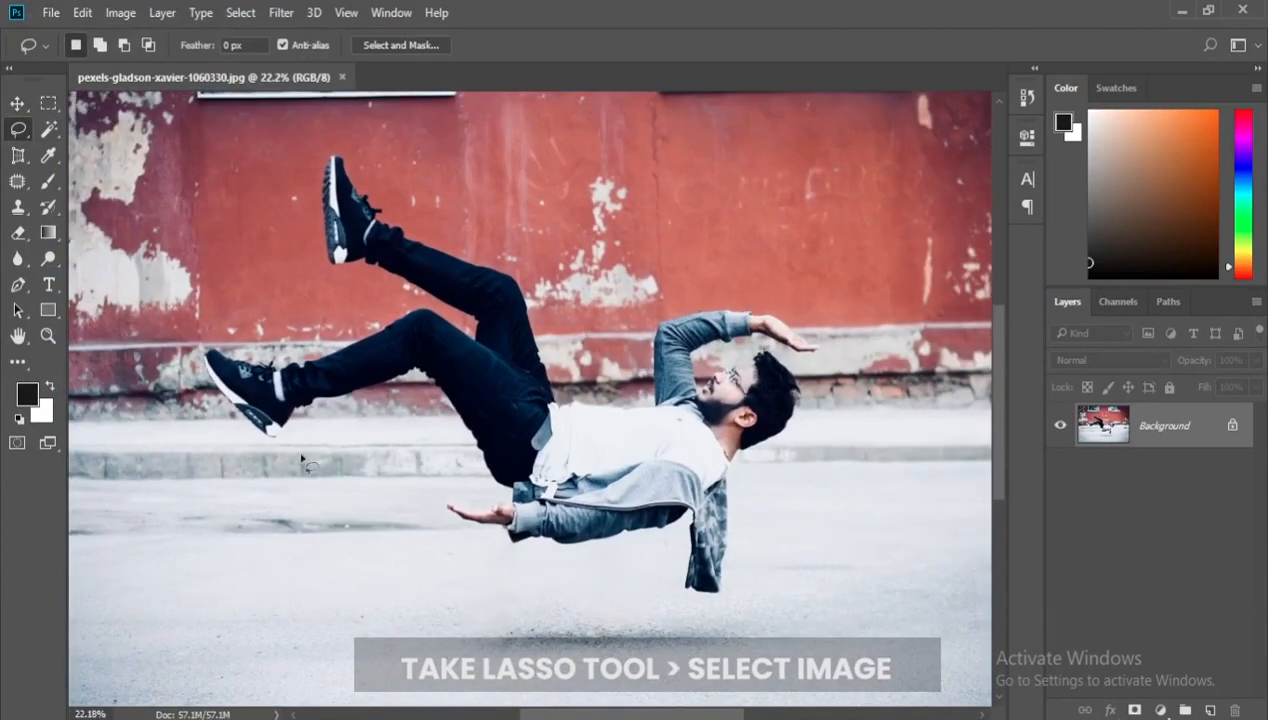
mouse_move(336, 412)
mouse_down()
mouse_move(428, 386)
mouse_move(498, 496)
mouse_move(446, 518)
mouse_move(576, 556)
mouse_move(682, 538)
mouse_move(683, 589)
mouse_move(709, 601)
mouse_move(726, 579)
mouse_move(742, 462)
mouse_move(791, 436)
mouse_up()
mouse_move(806, 372)
mouse_down()
mouse_move(770, 314)
mouse_move(699, 308)
mouse_move(647, 327)
mouse_move(648, 382)
mouse_move(632, 403)
mouse_move(583, 401)
mouse_move(556, 388)
mouse_move(527, 281)
mouse_move(396, 224)
mouse_move(339, 153)
mouse_move(316, 178)
mouse_move(331, 274)
mouse_move(415, 300)
mouse_move(315, 358)
mouse_move(255, 354)
mouse_up()
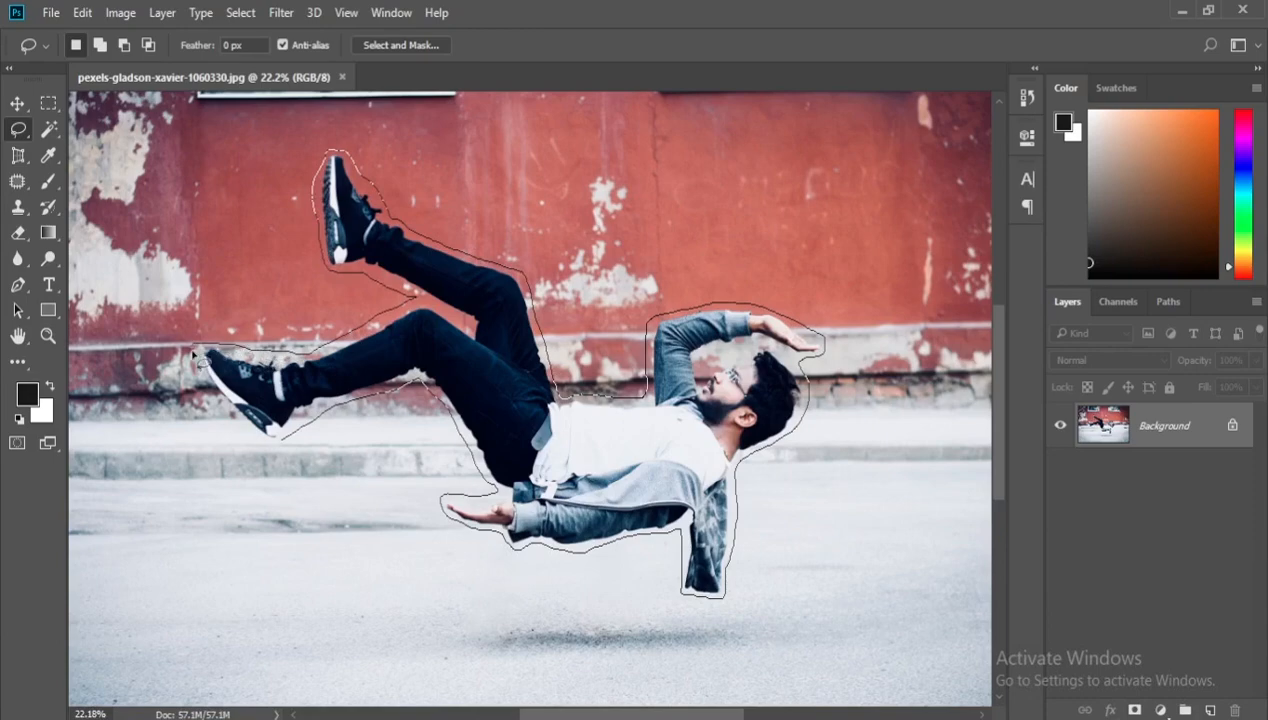
drag(253, 440, 288, 452)
scroll(450, 468, down, 2)
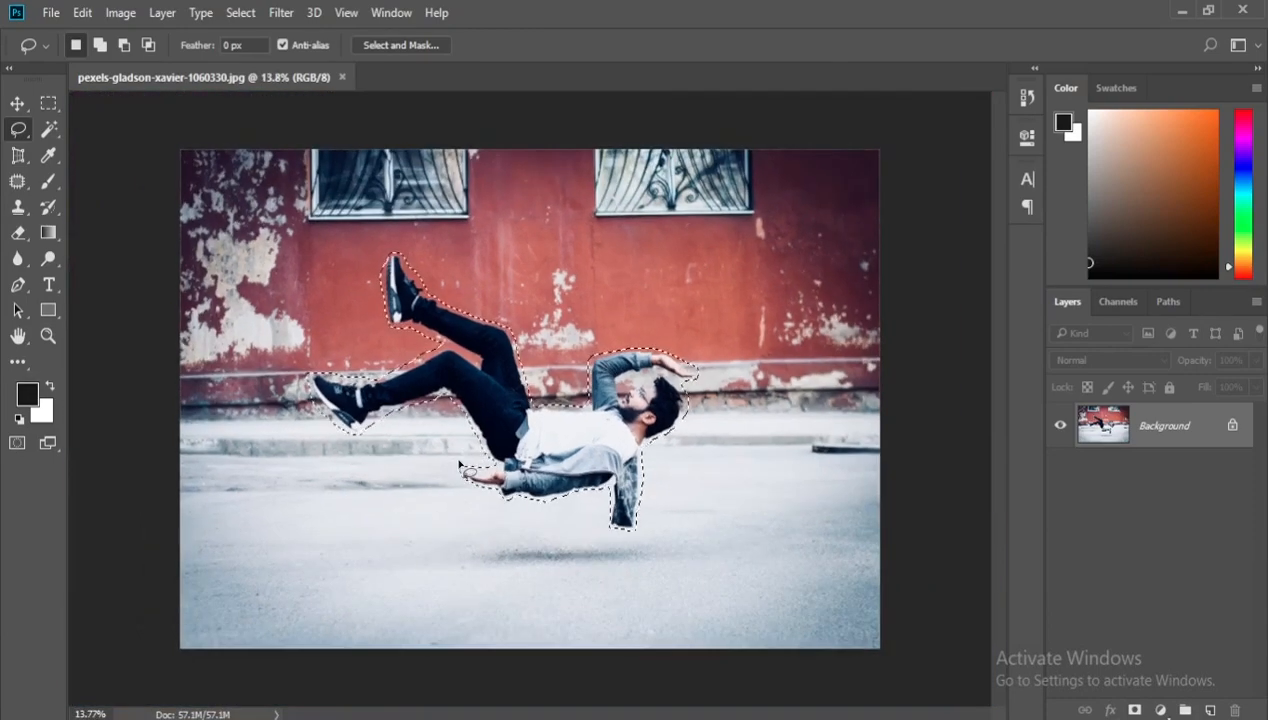
- Remove the selected man with a Content-Aware fill and clear the selection
key(shift+BackSpace)
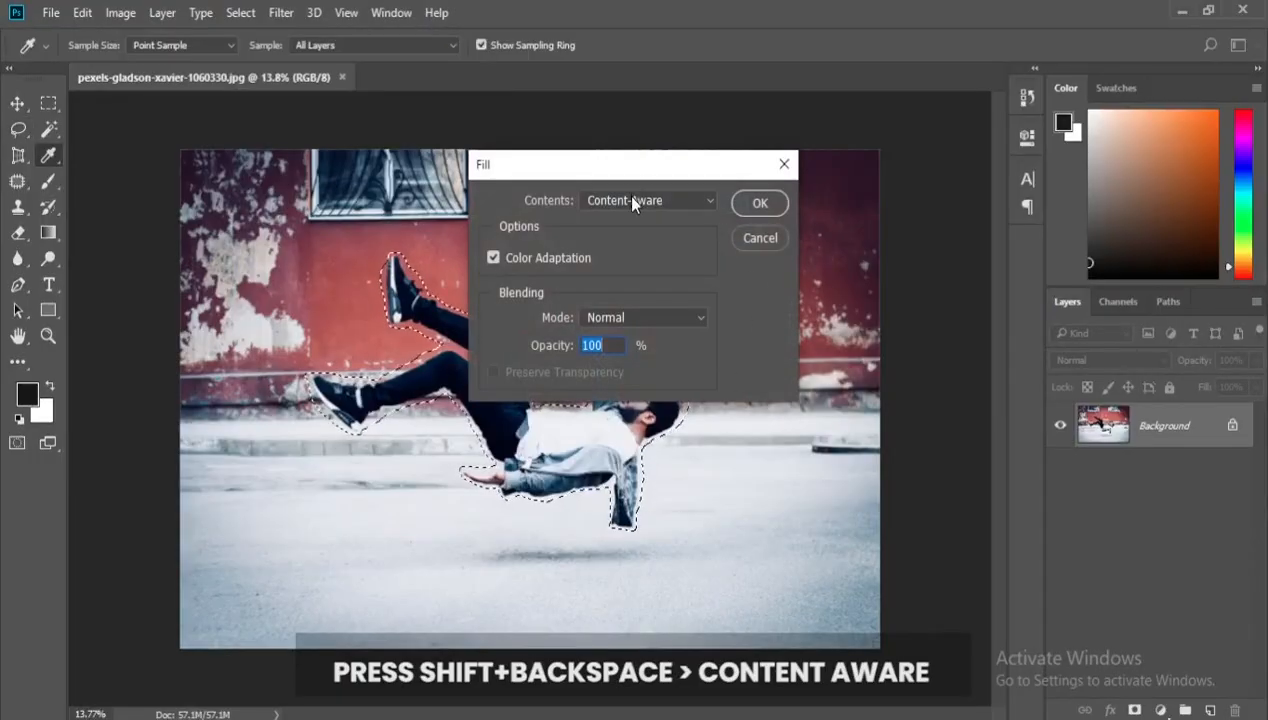
click(743, 203)
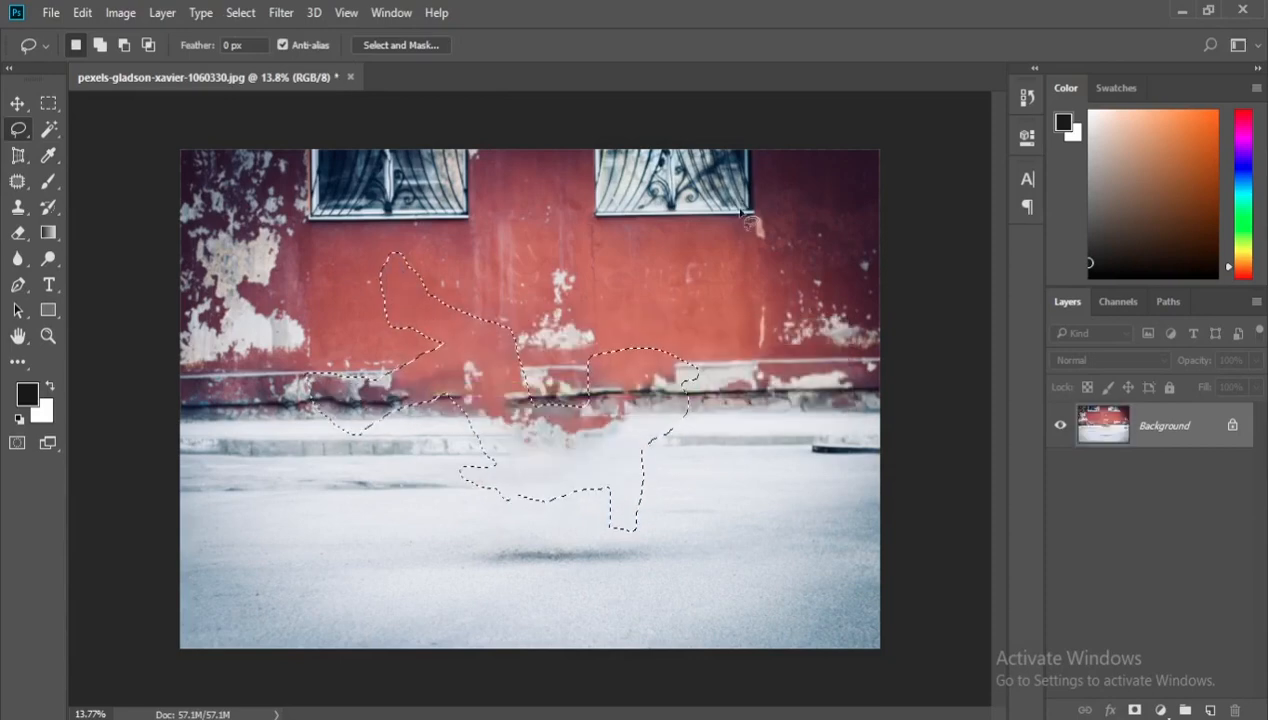
scroll(678, 556, up, 1)
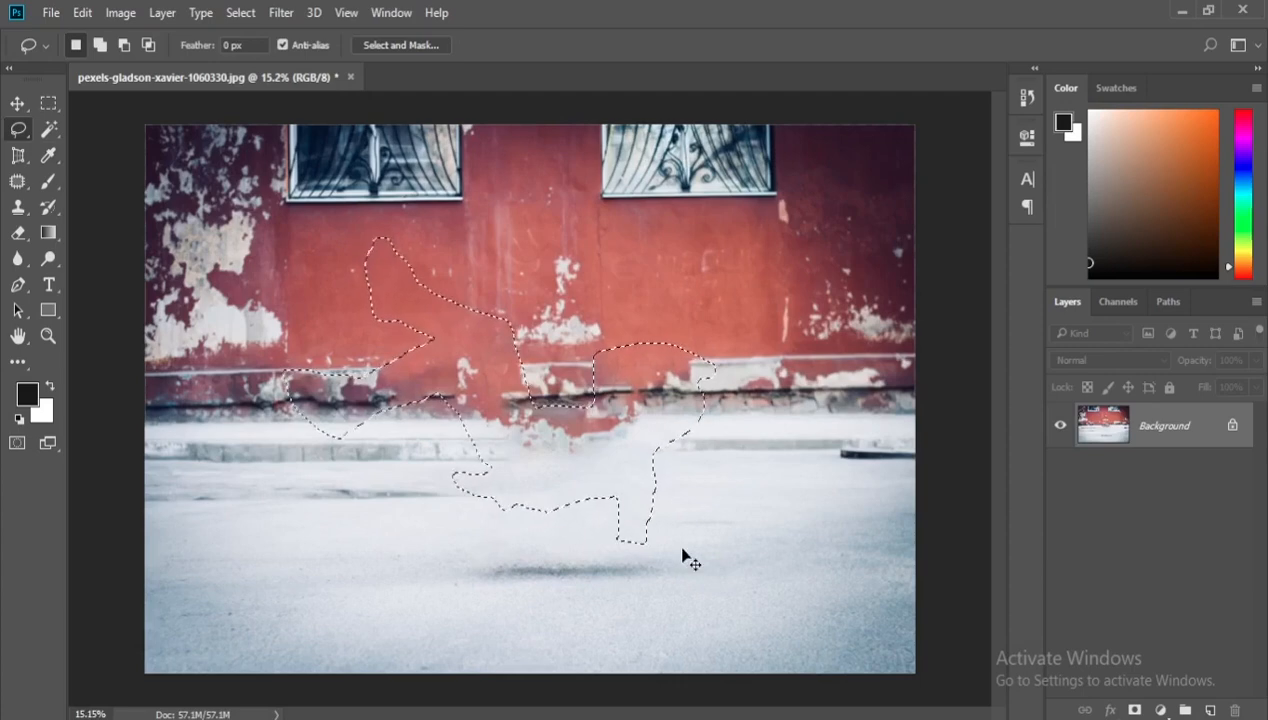
key(ctrl+d)
- Lasso the dark shadow left on the ground, remove it with a Content-Aware fill, and clear the selection
scroll(594, 585, up, 1)
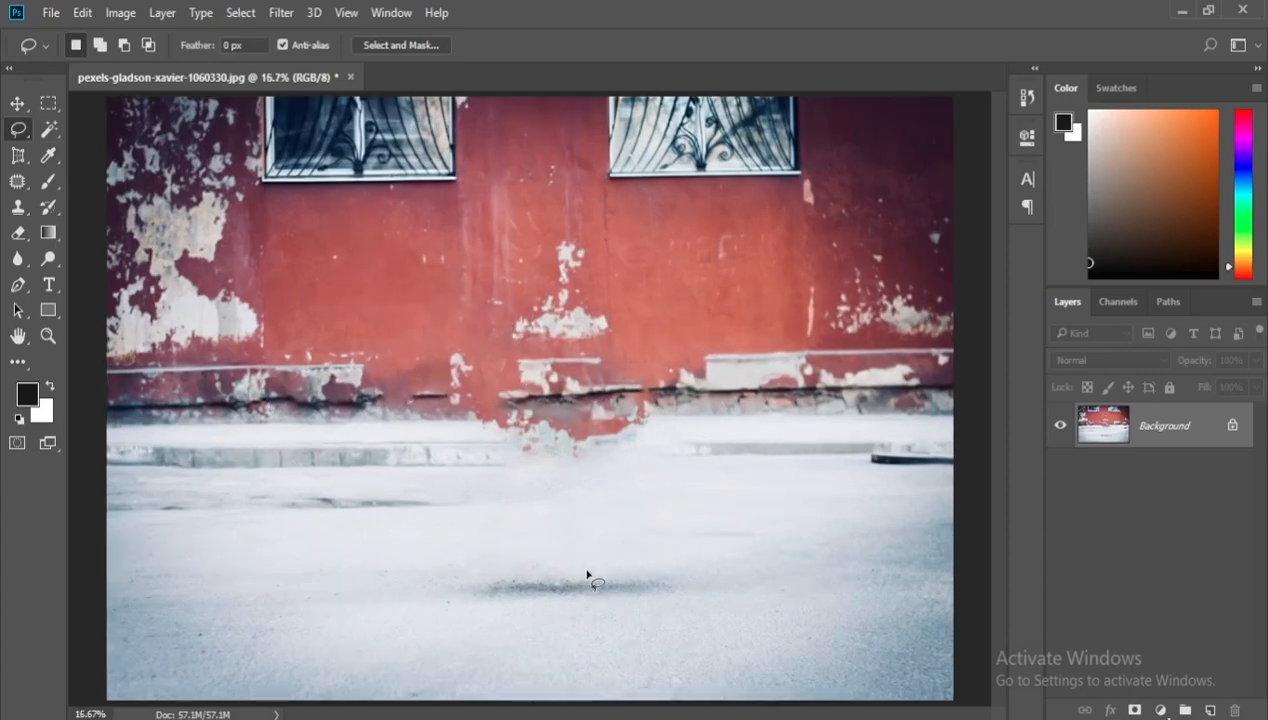
scroll(520, 598, up, 1)
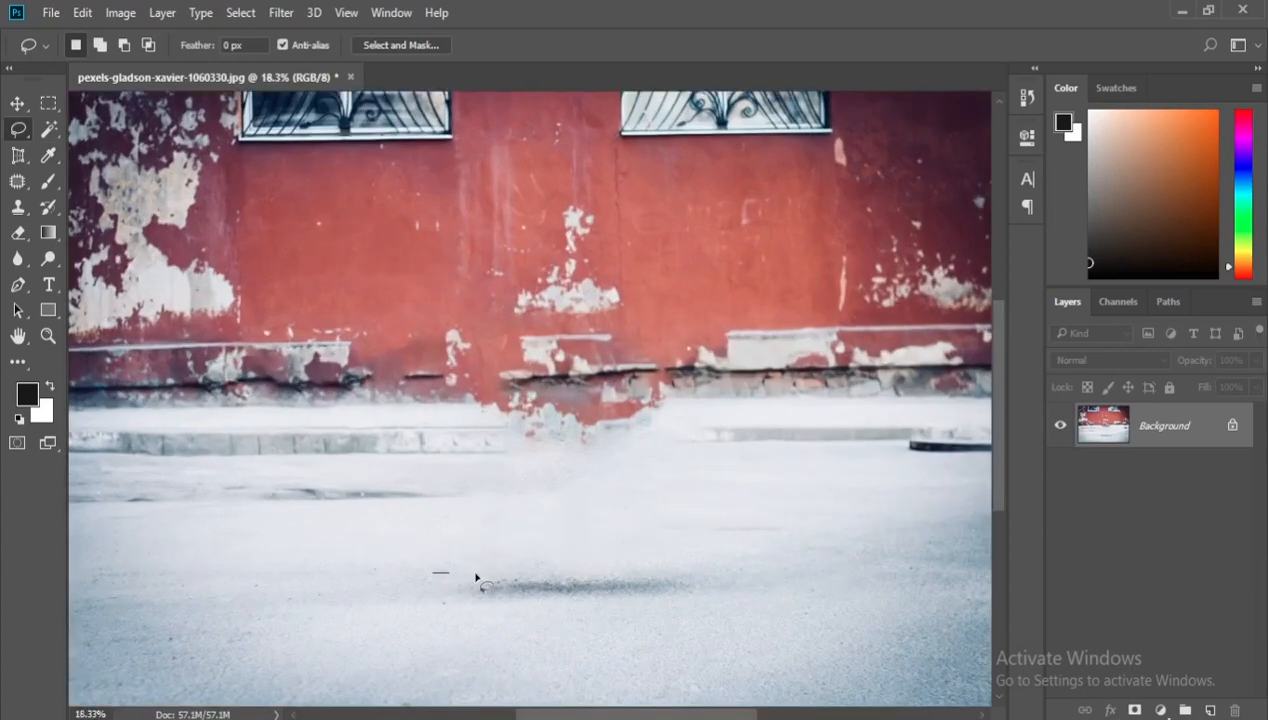
drag(476, 578, 674, 566)
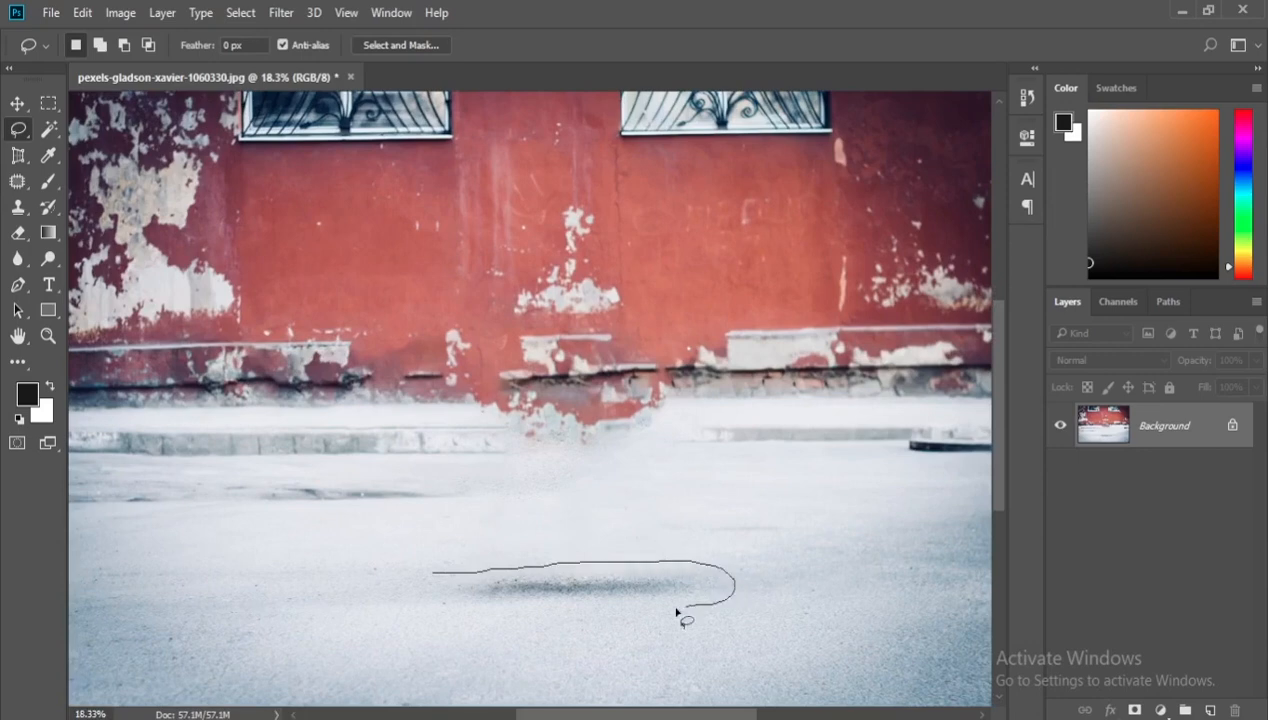
mouse_move(676, 612)
mouse_down()
mouse_move(485, 624)
mouse_move(428, 608)
mouse_move(428, 575)
mouse_up()
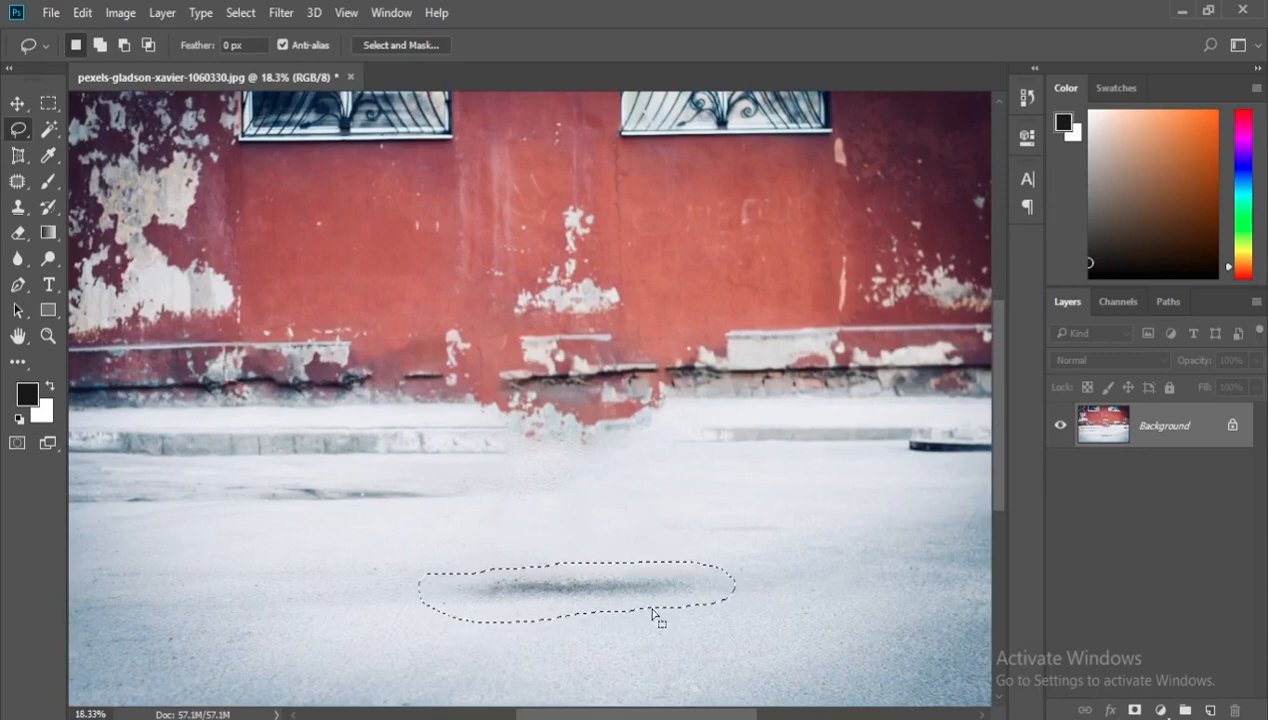
key(shift+BackSpace)
key(Return)
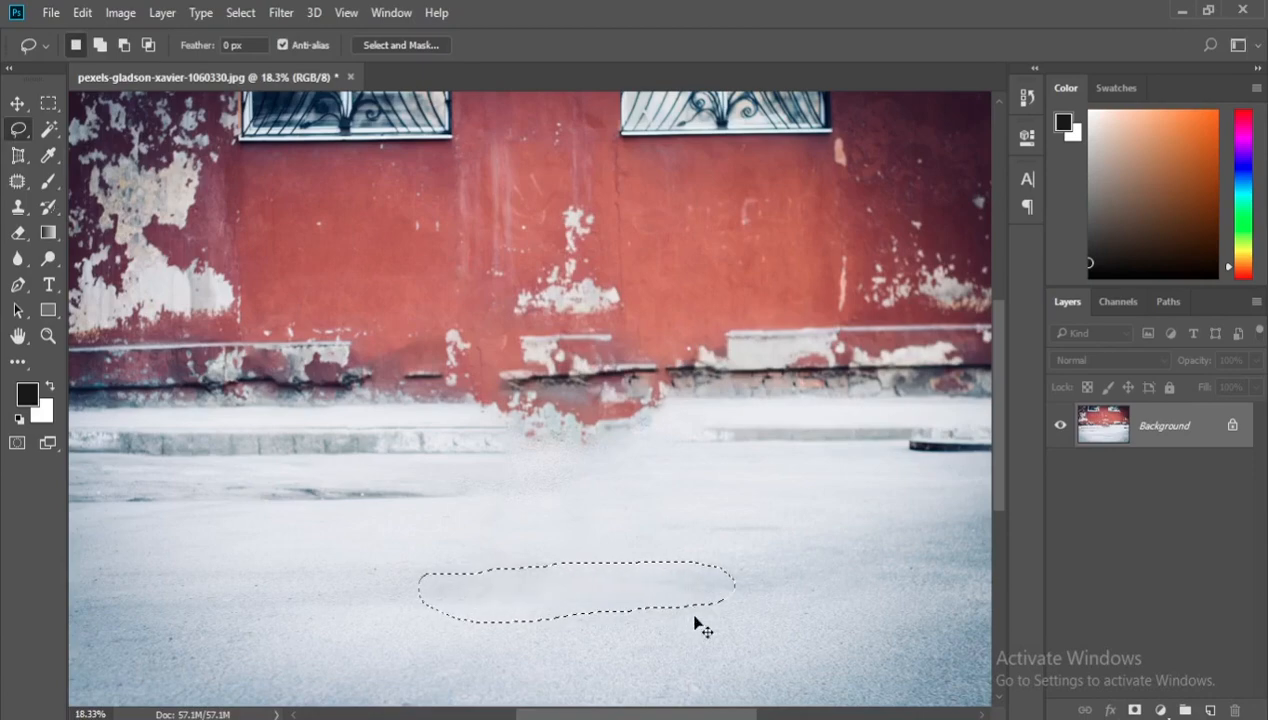
key(ctrl+d)
scroll(695, 622, down, 1)
scroll(695, 620, down, 1)
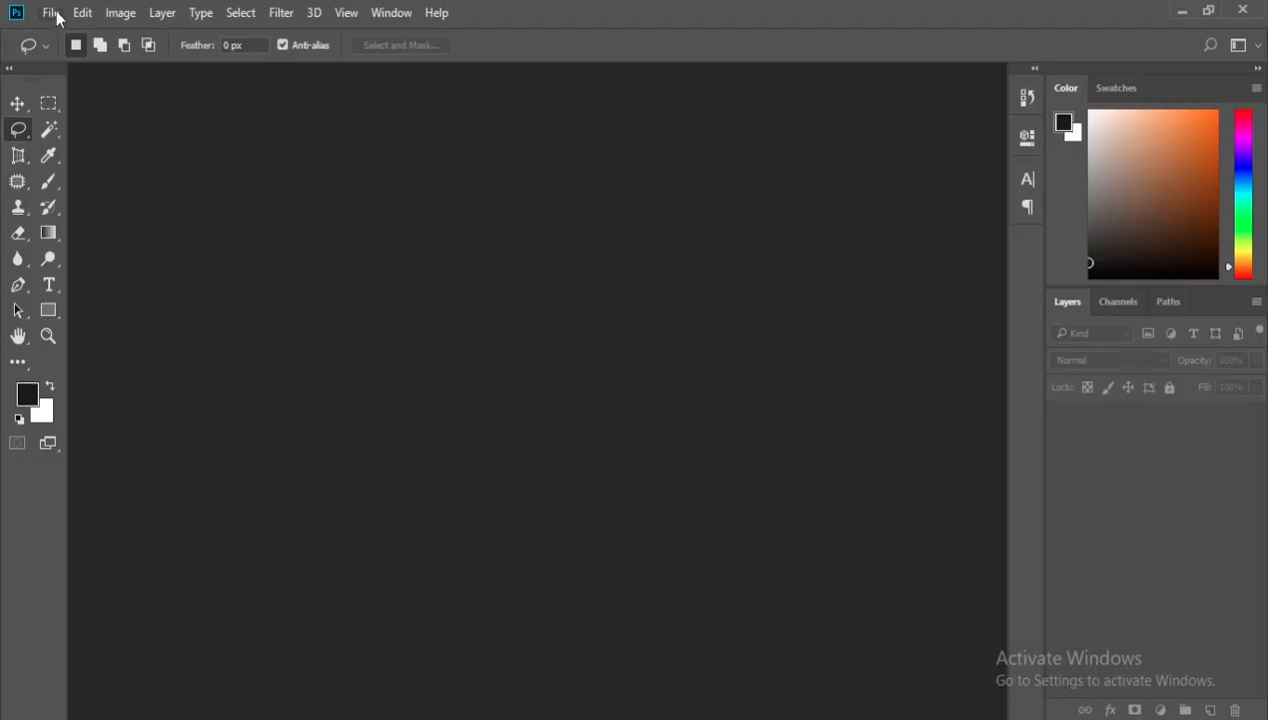
- Open the A4_Magazine_Mockup image from the a4-magazine-mockup folder
click(55, 16)
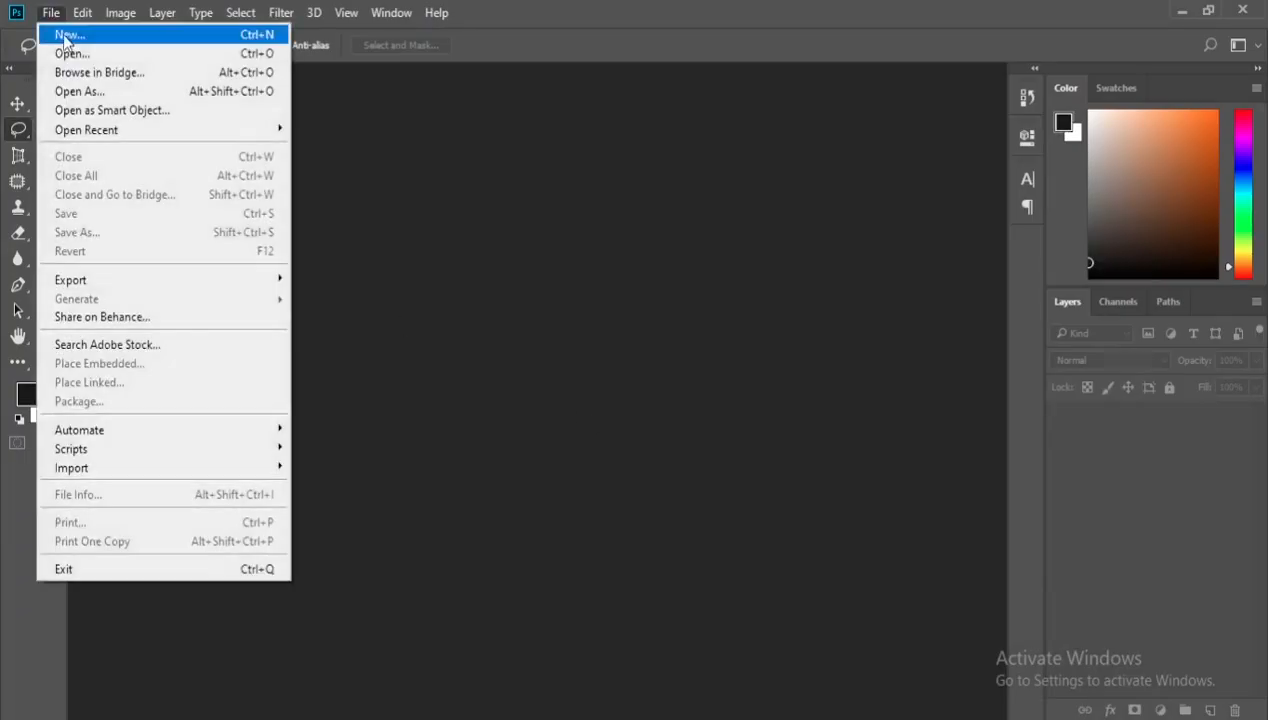
click(62, 56)
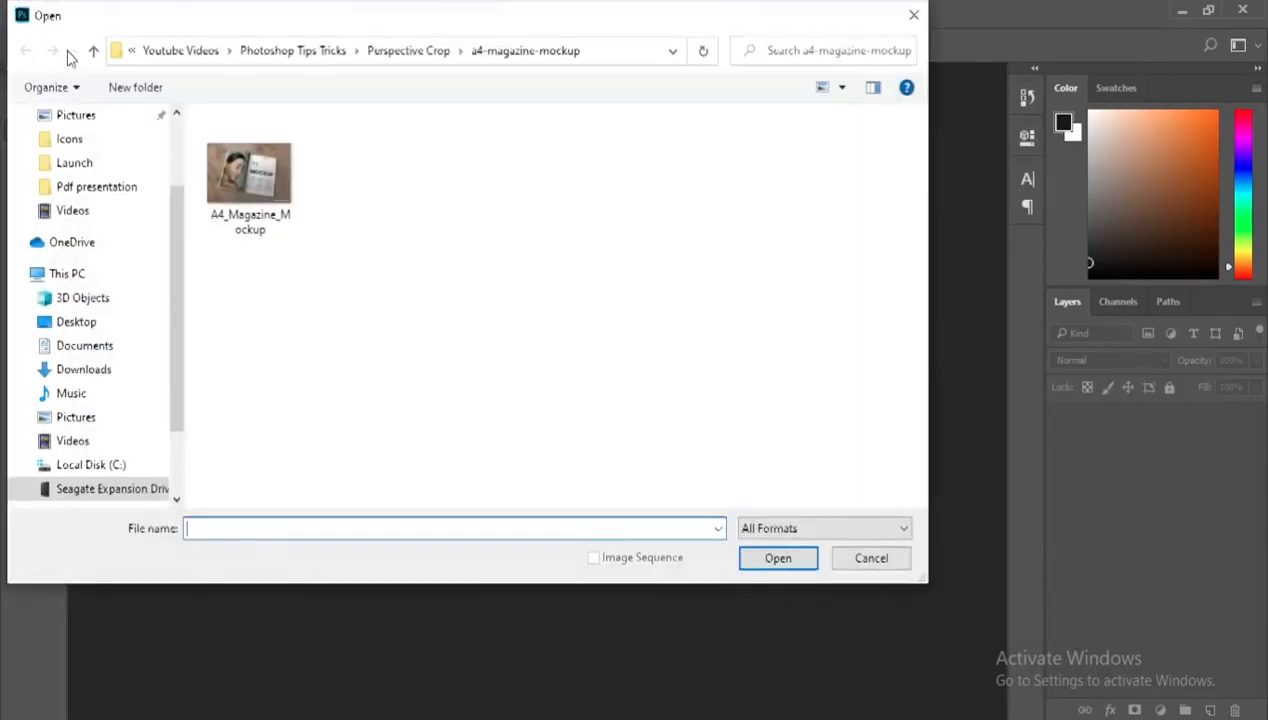
click(245, 195)
click(778, 558)
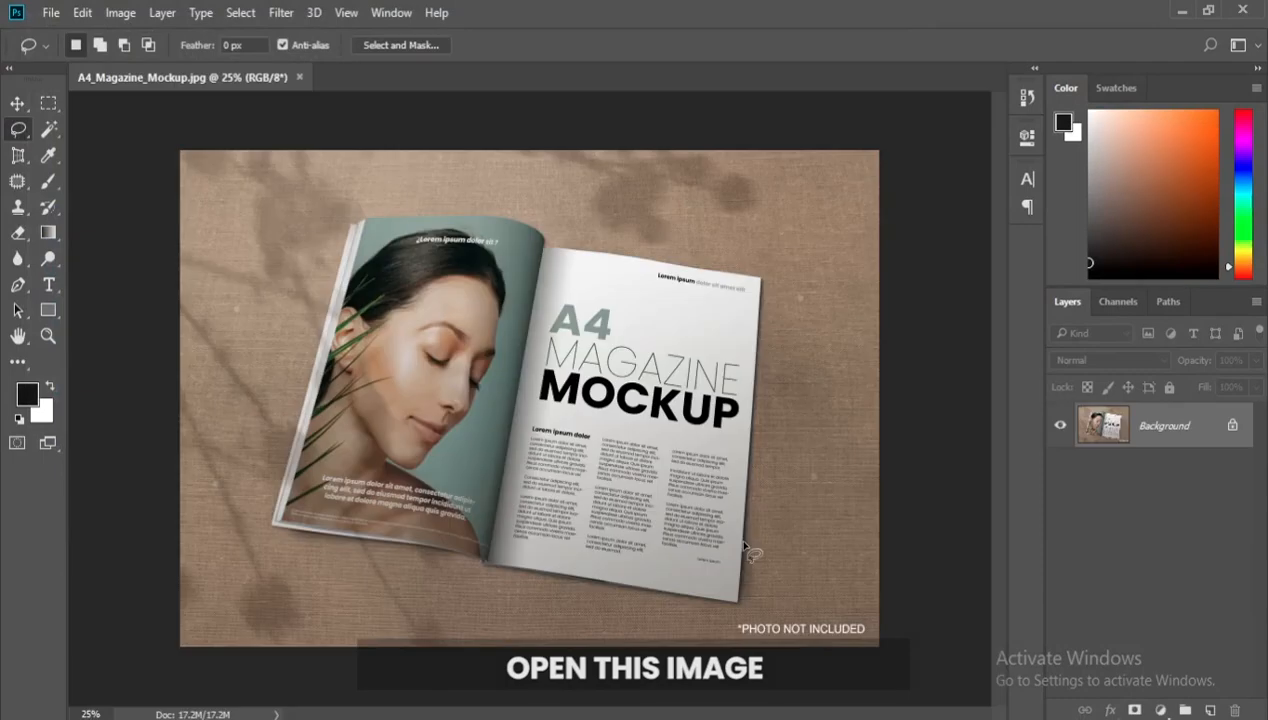
scroll(745, 547, down, 2)
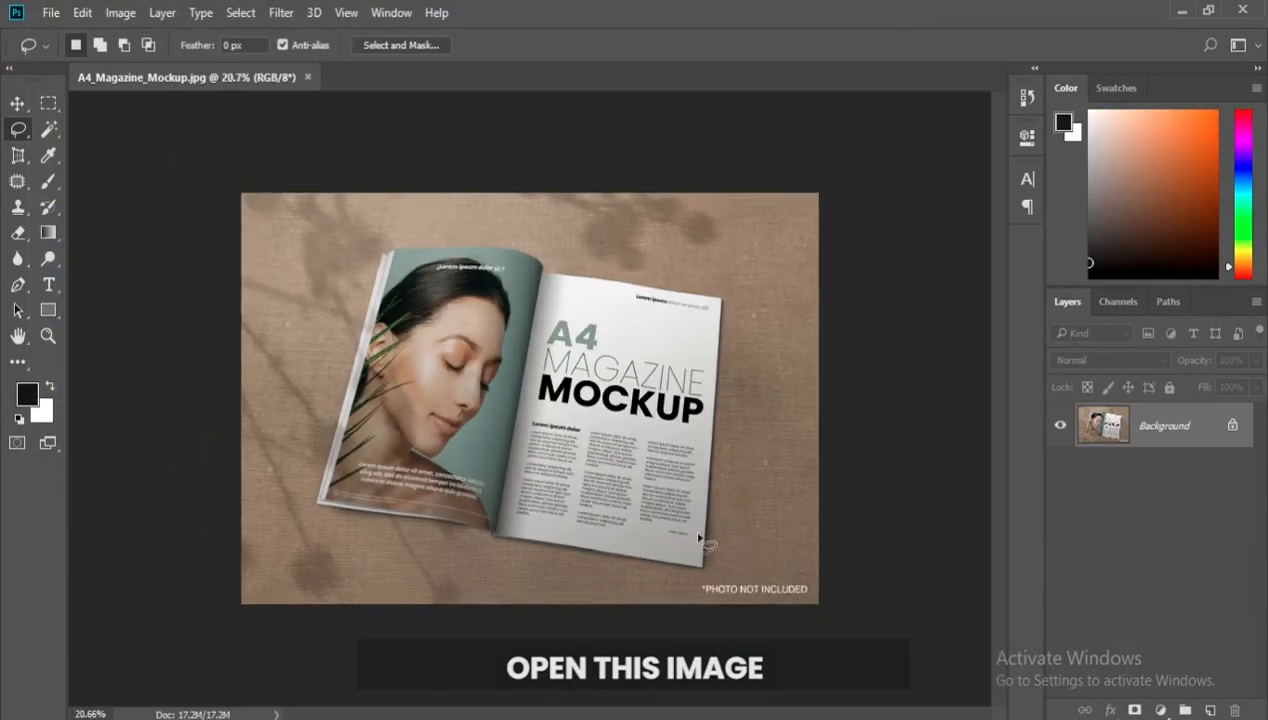
scroll(358, 248, up, 1)
scroll(114, 194, up, 1)
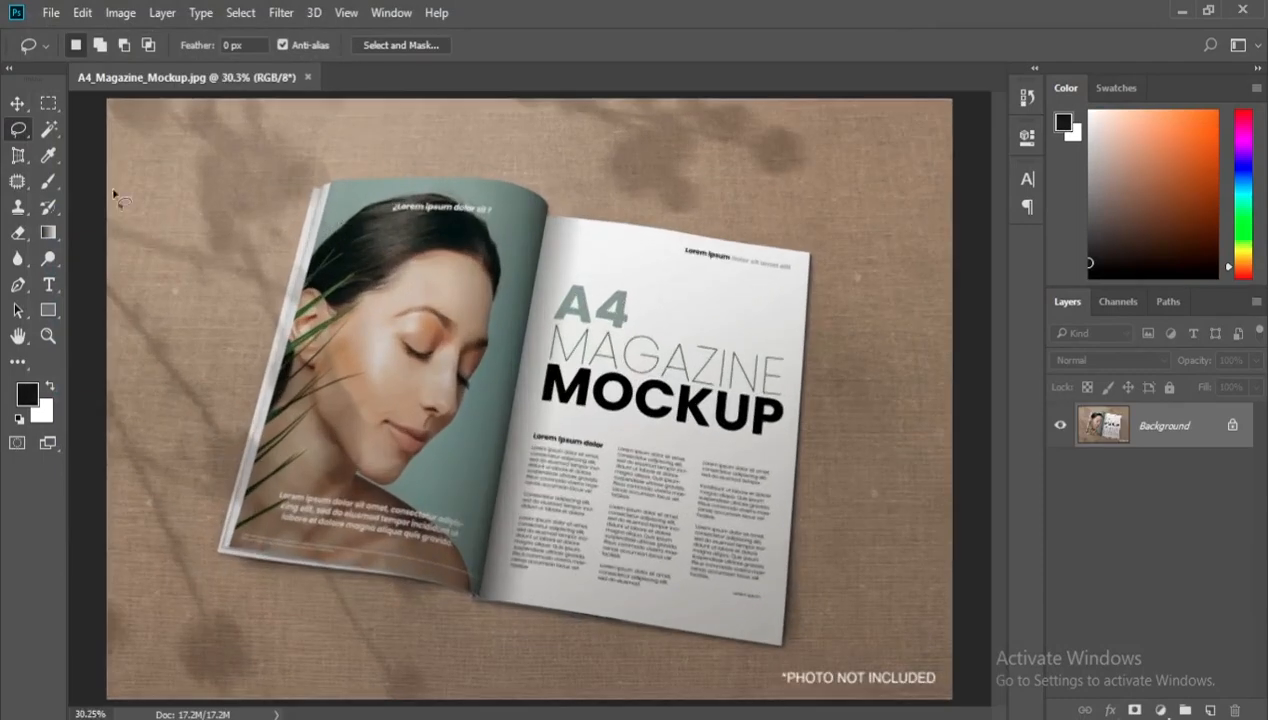
- Straighten the open magazine with a Perspective Crop fitted to the four outer corners of its spread, and apply the crop
click(24, 158)
scroll(312, 186, up, 1)
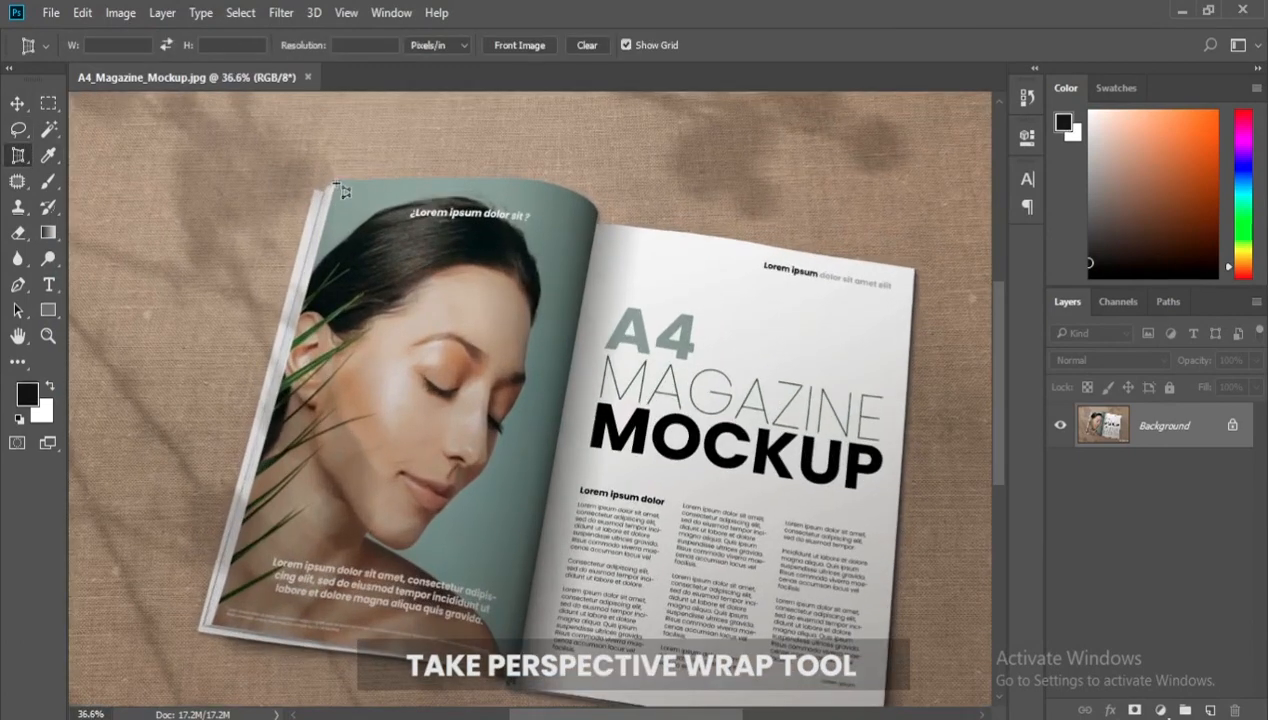
click(336, 184)
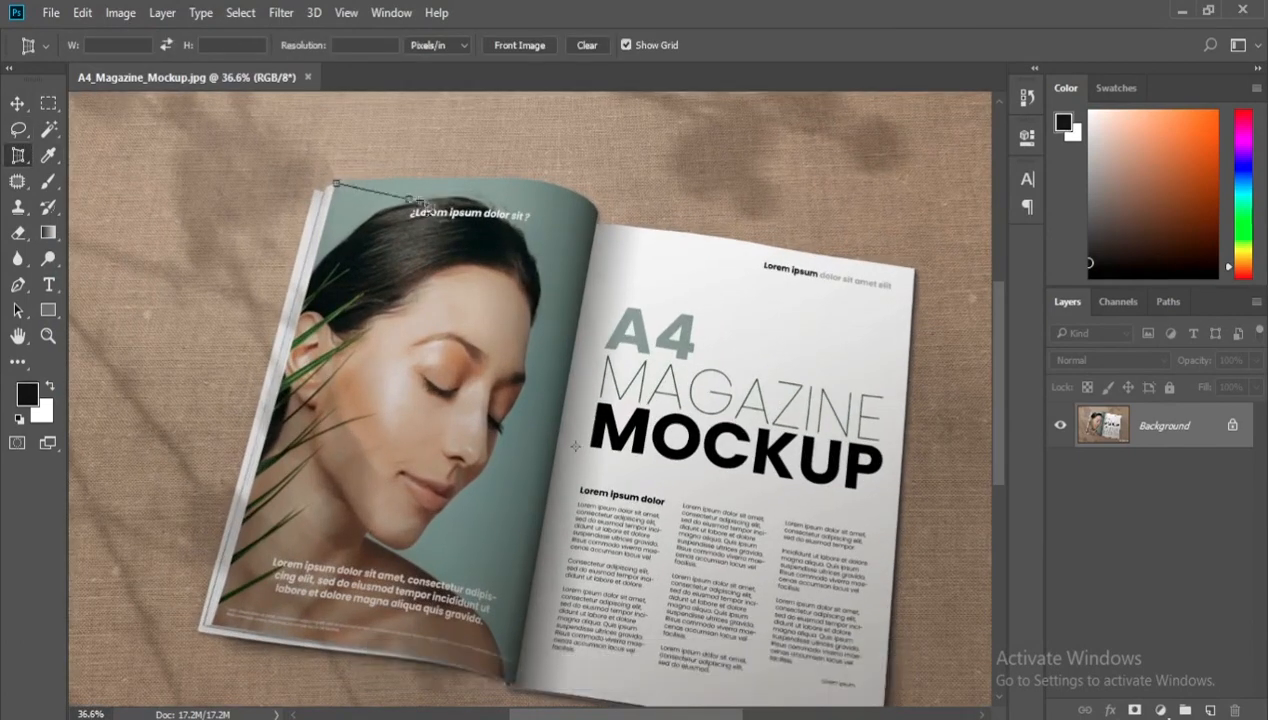
click(919, 269)
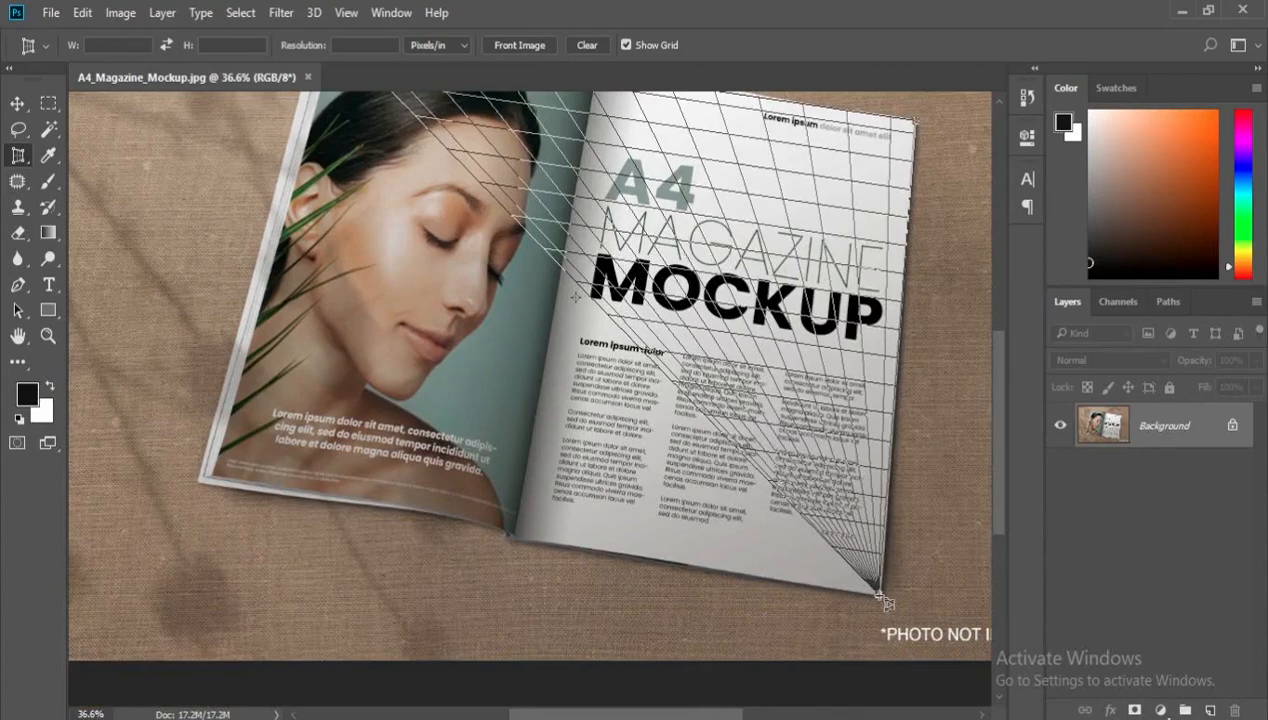
click(878, 594)
click(212, 478)
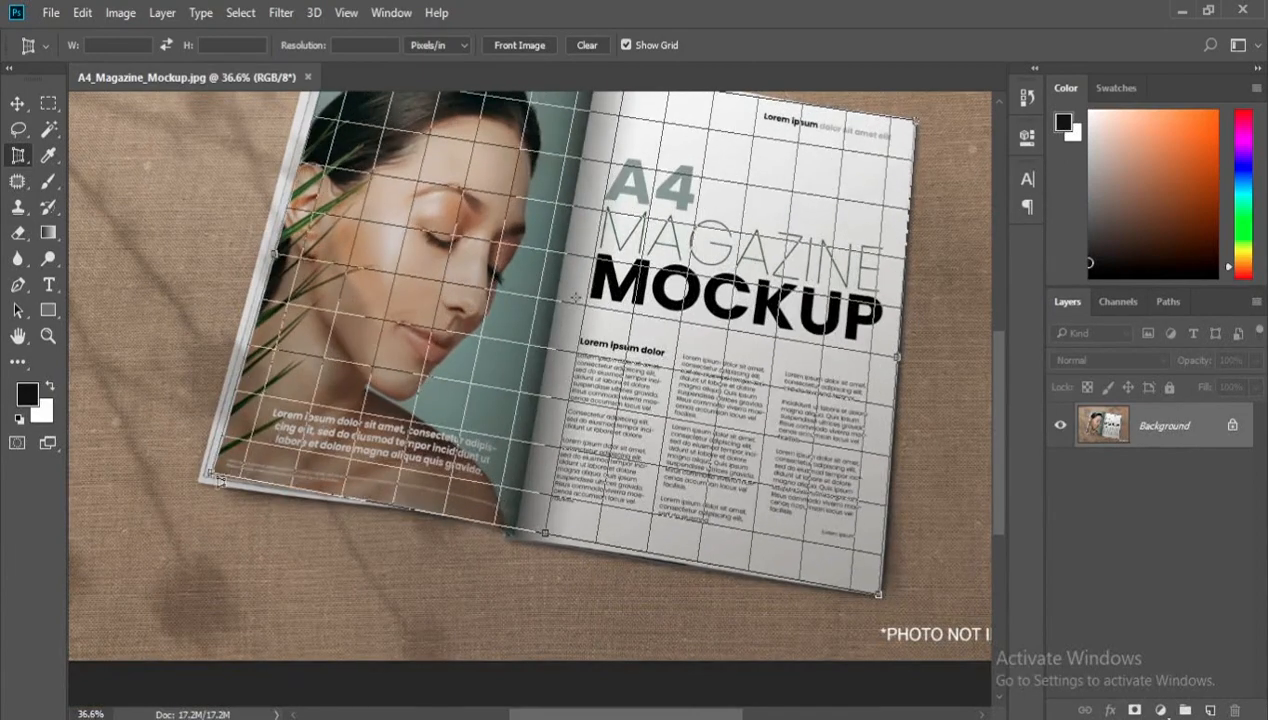
click(215, 475)
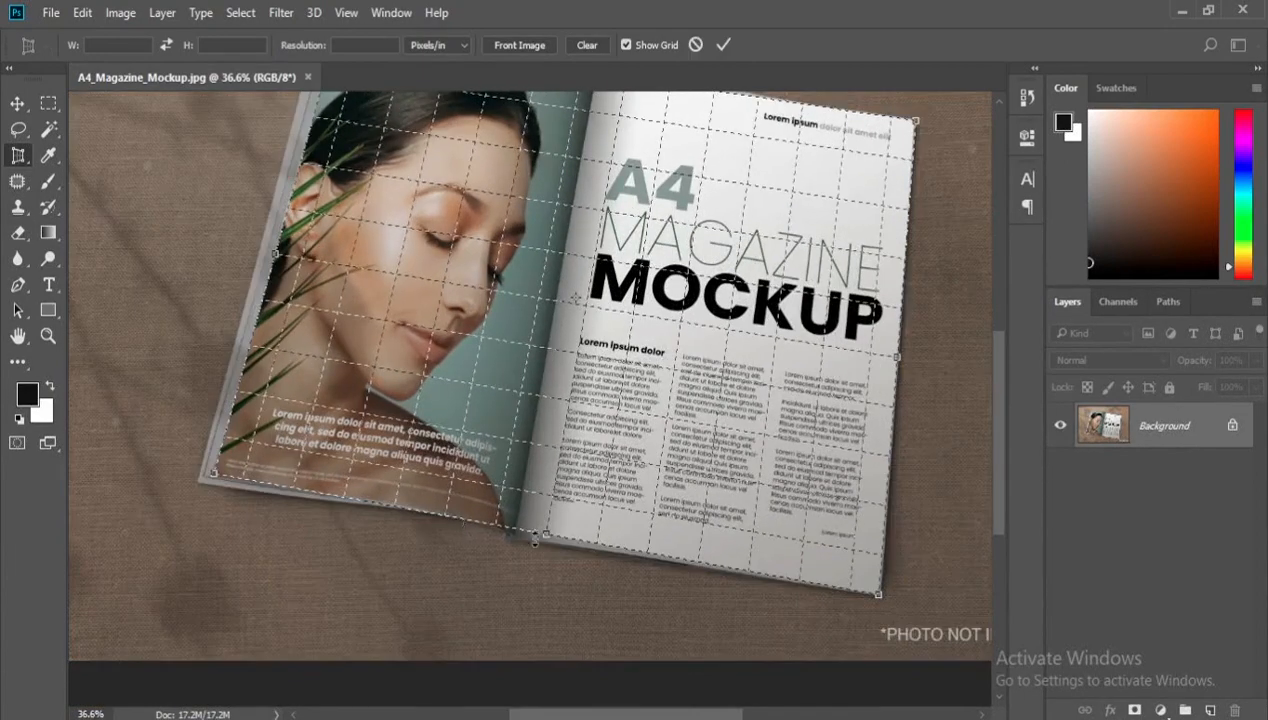
click(722, 46)
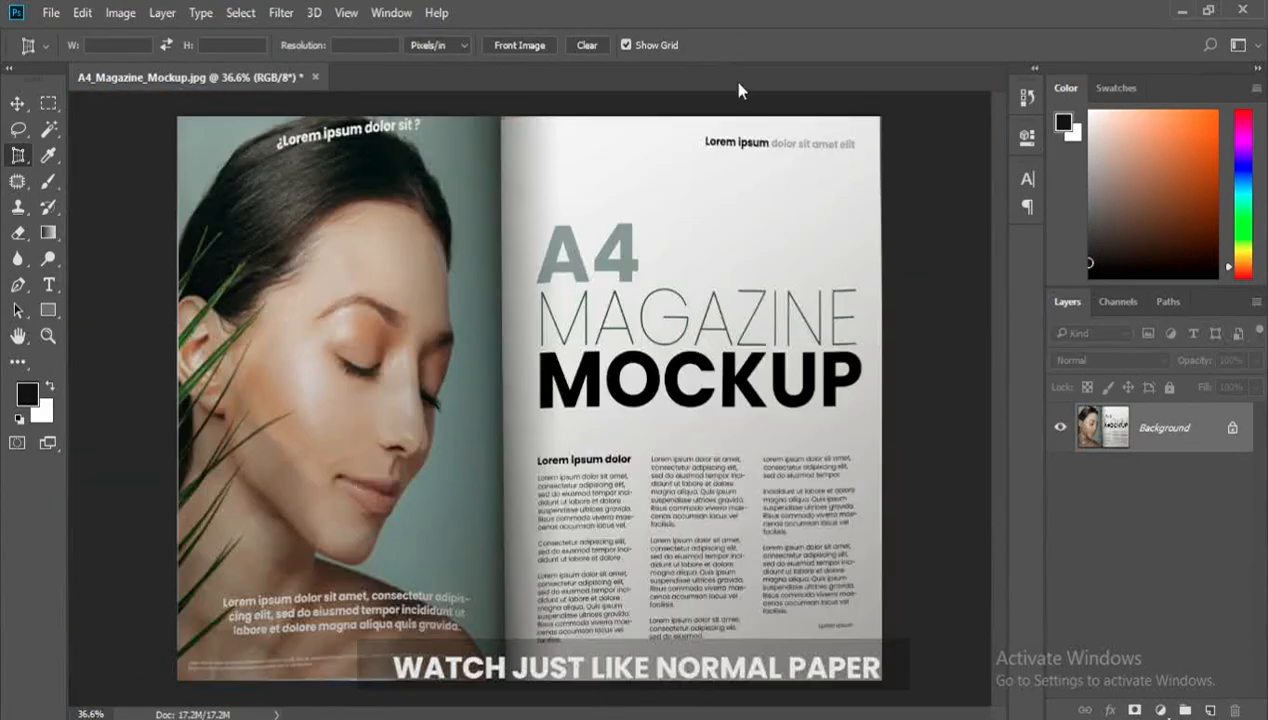
scroll(474, 355, down, 3)
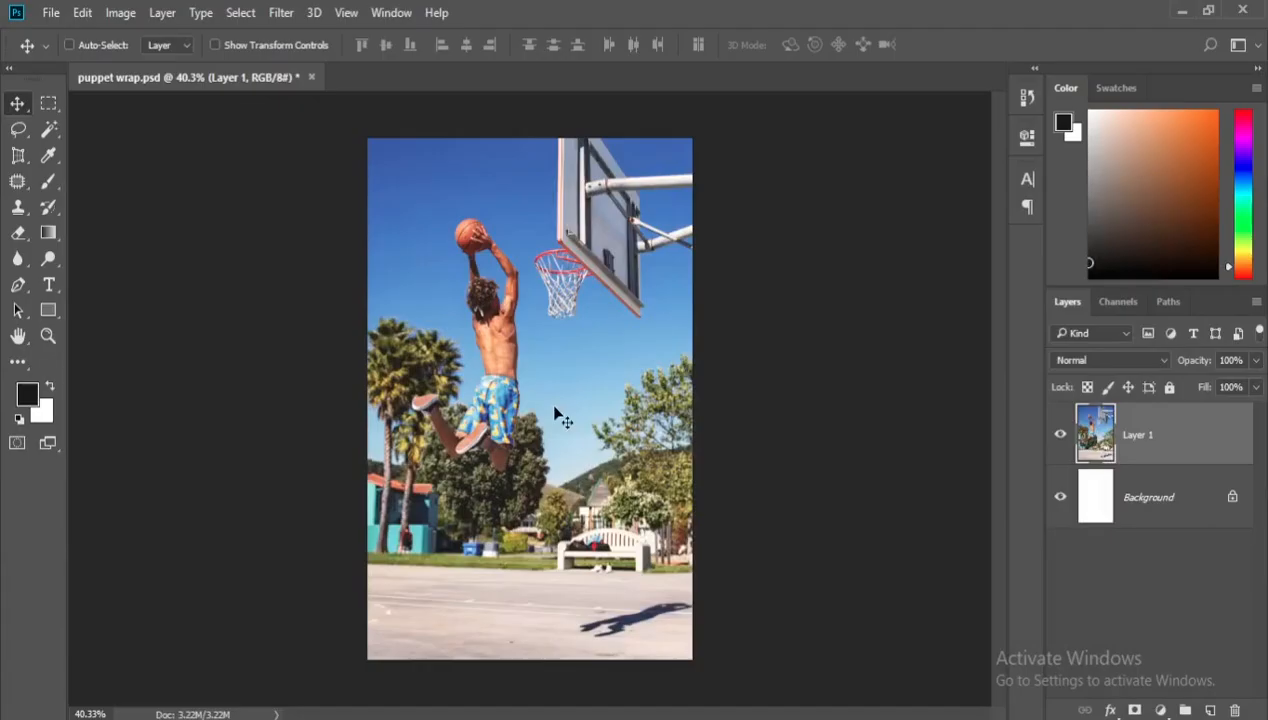
- Start a Pen path at the raised shoe's toe and trace the underside of the shoe and lower leg to the bent knee
scroll(522, 400, up, 1)
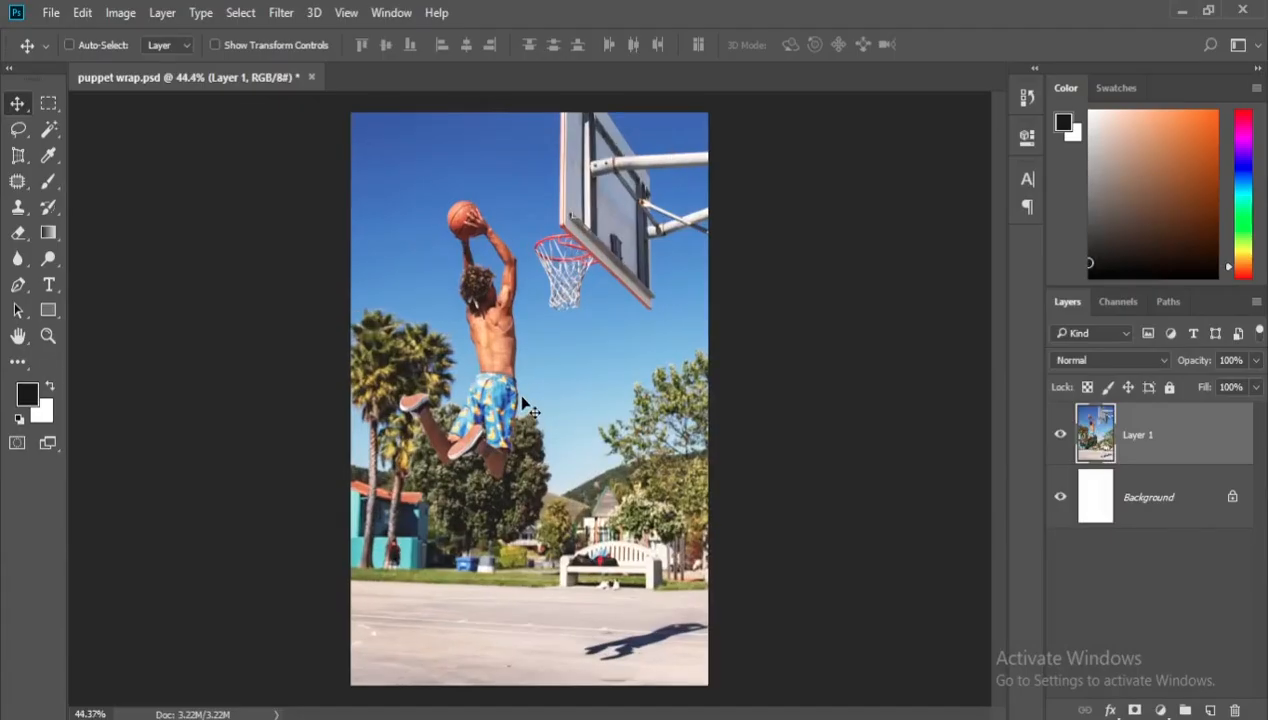
key(p)
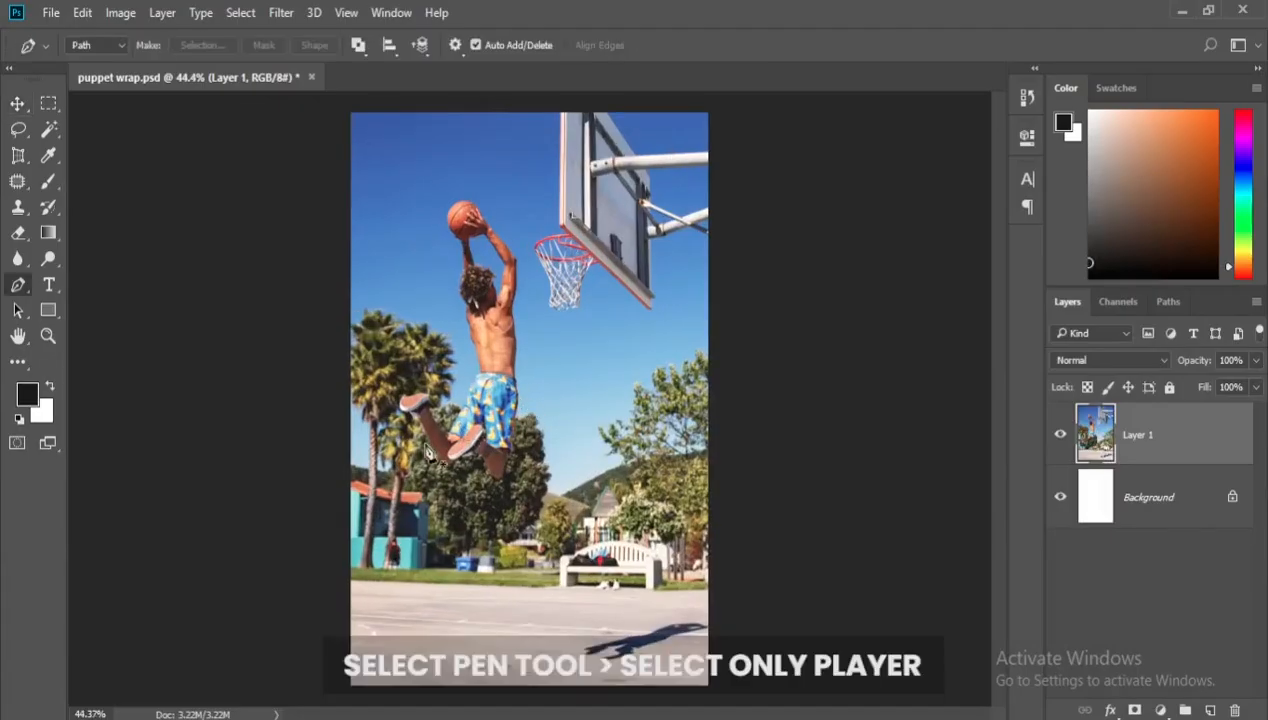
scroll(428, 450, up, 3)
scroll(428, 448, up, 6)
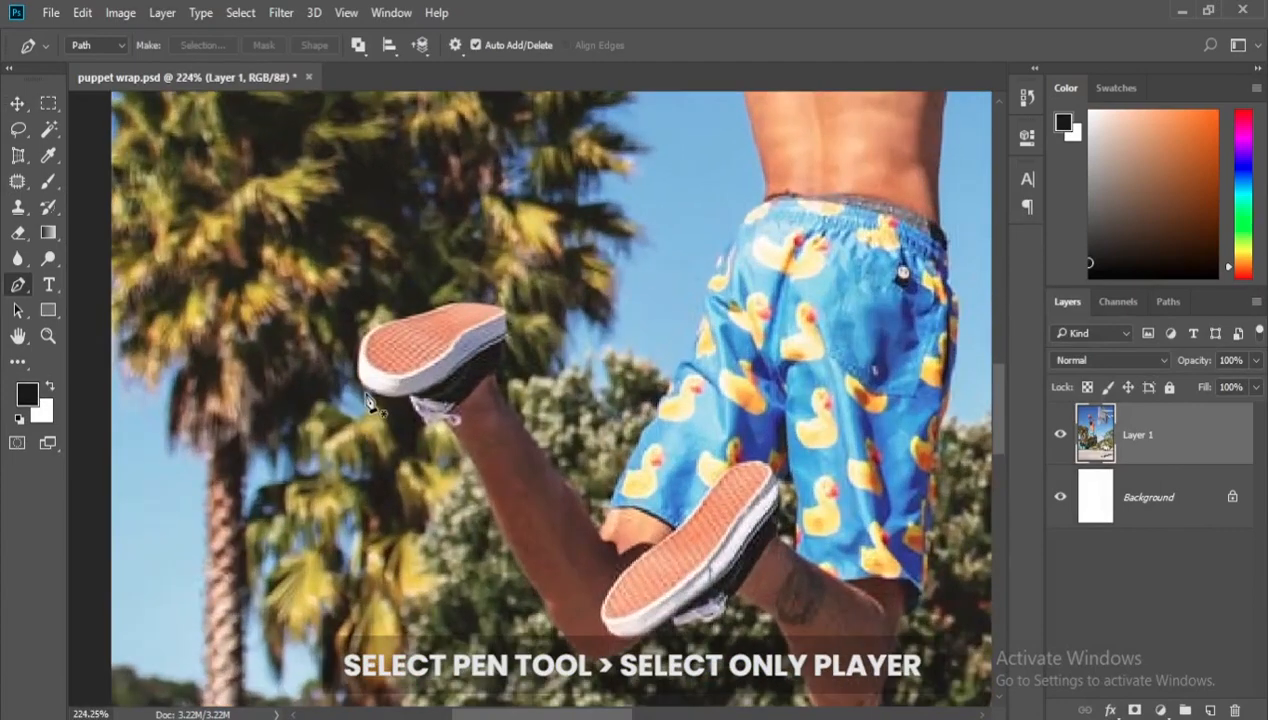
click(364, 388)
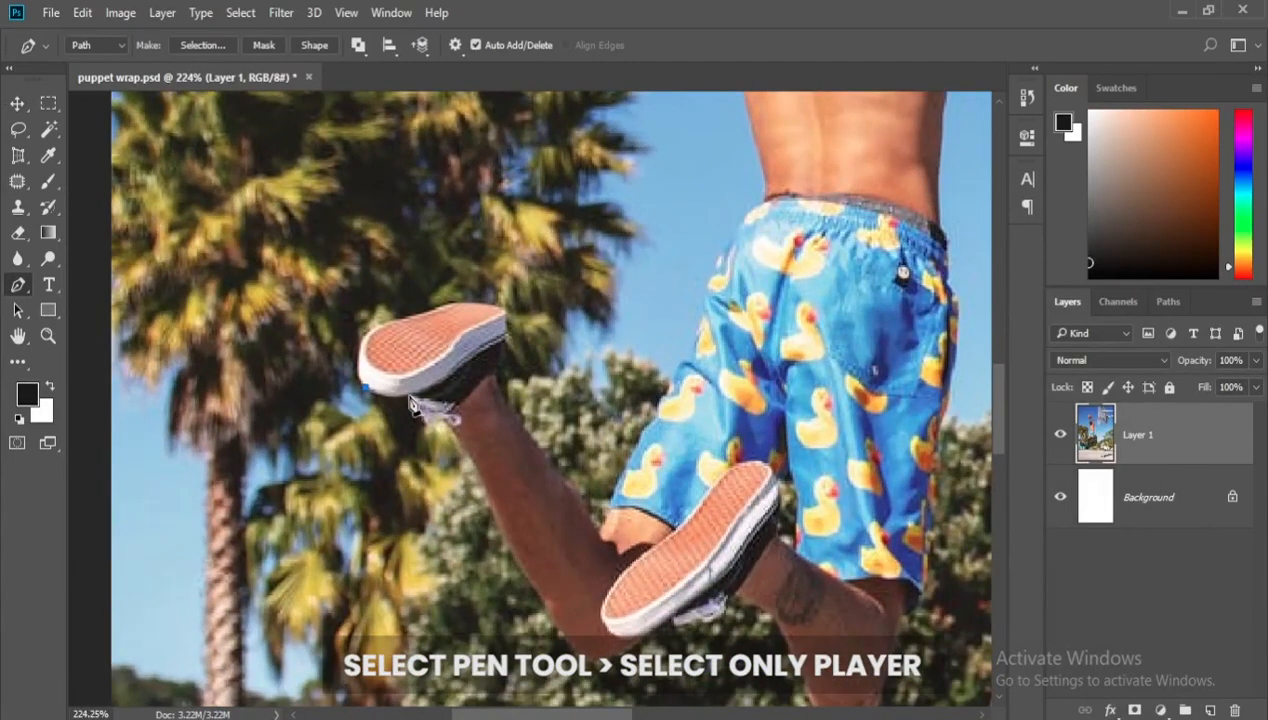
click(406, 397)
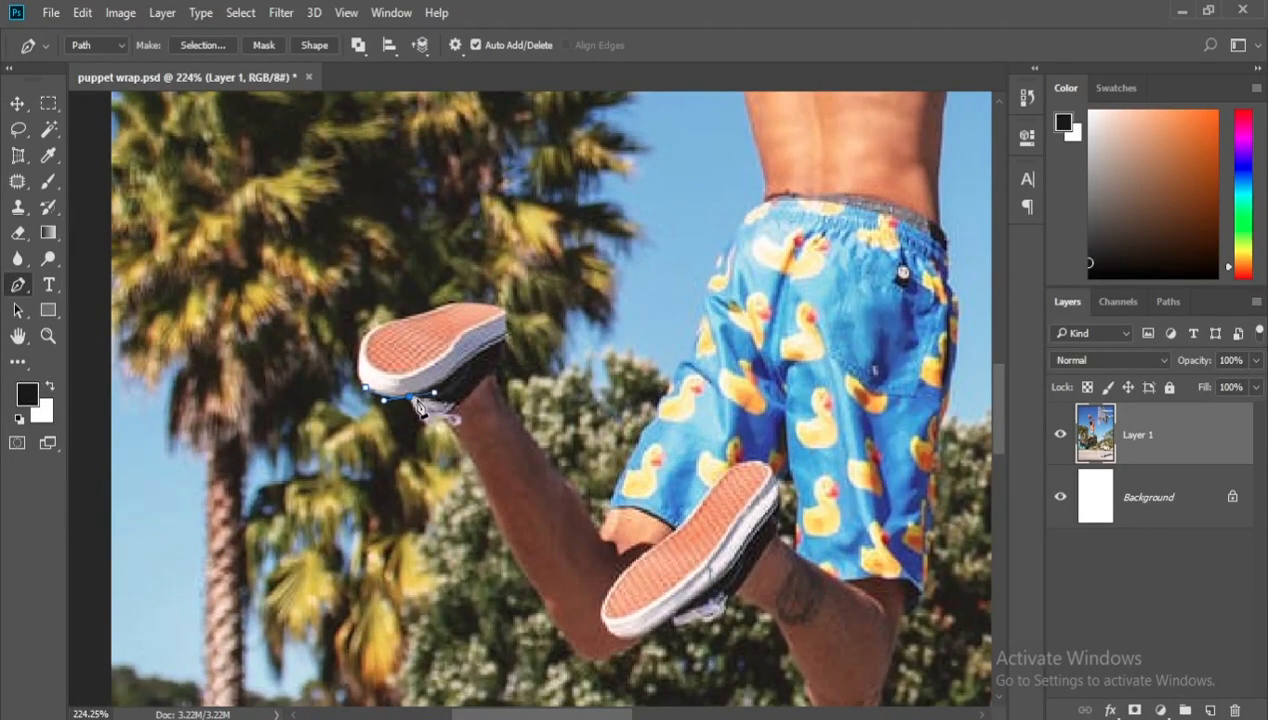
click(444, 424)
click(476, 464)
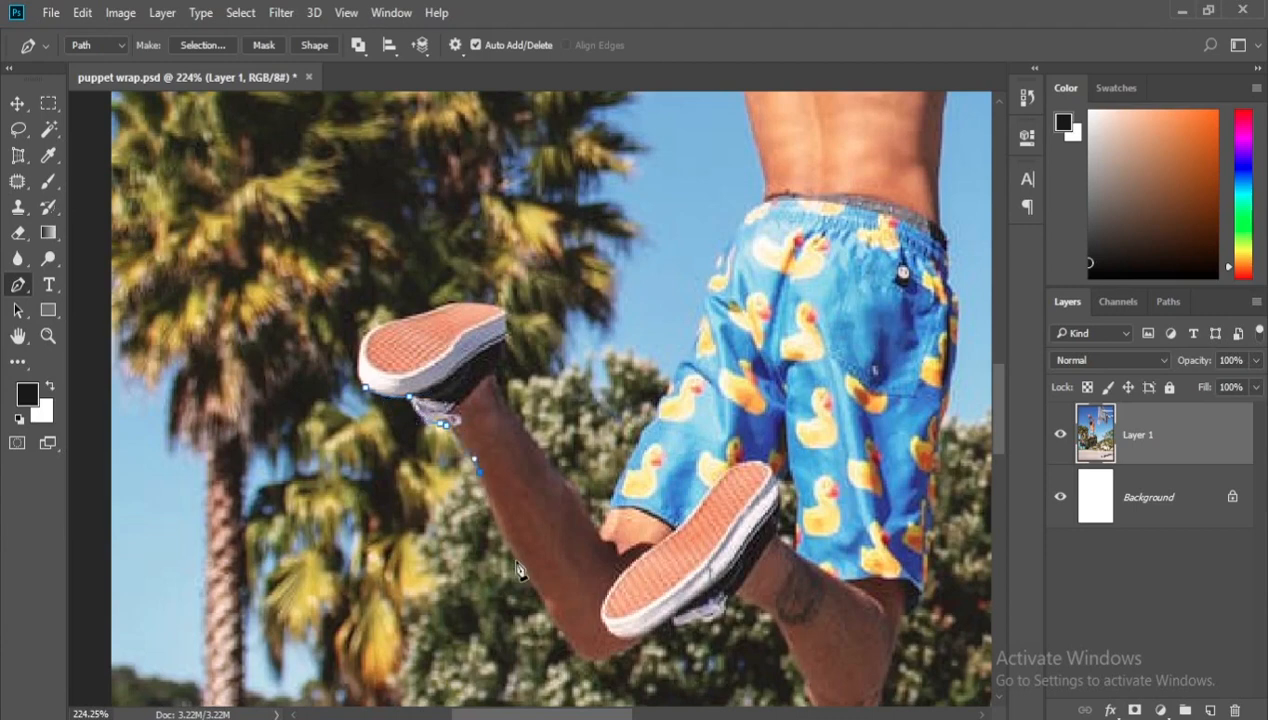
click(546, 603)
drag(555, 615, 535, 543)
click(561, 583)
drag(601, 579, 625, 565)
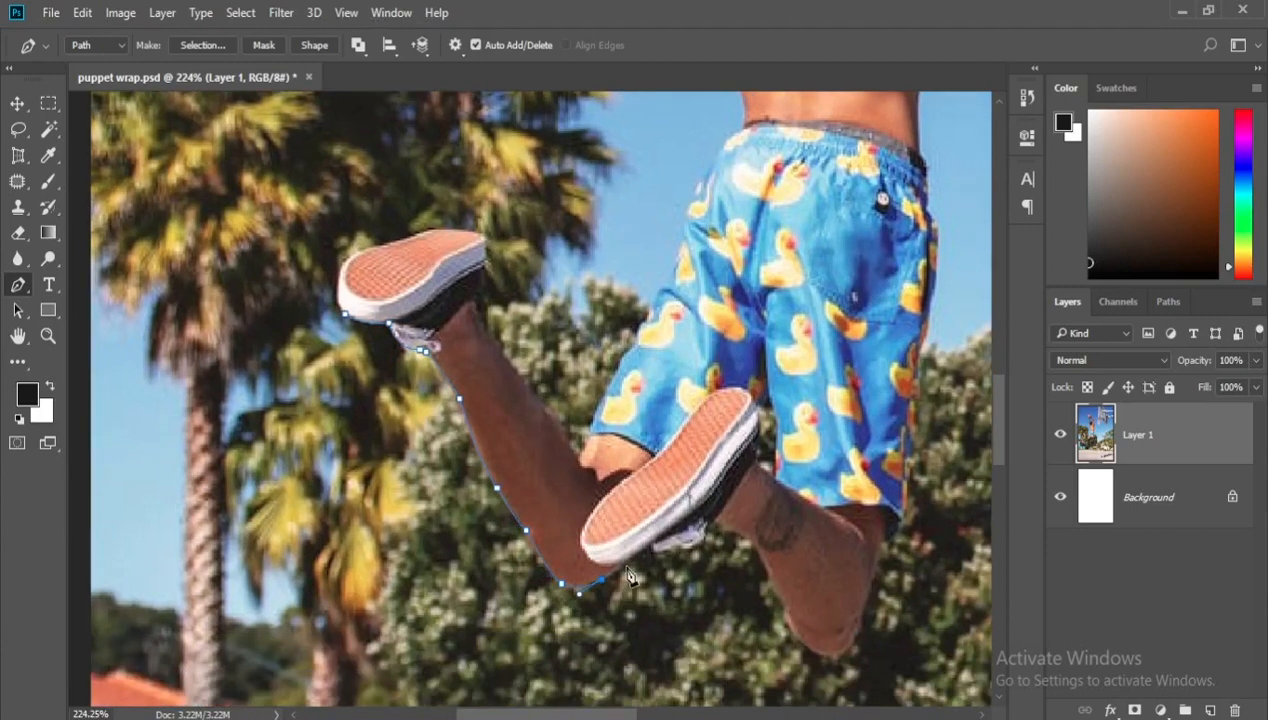
- Continue the Pen path beneath the second shoe and its laces and around the player's other bent knee
click(634, 557)
click(650, 546)
click(671, 548)
click(690, 545)
click(707, 525)
click(718, 526)
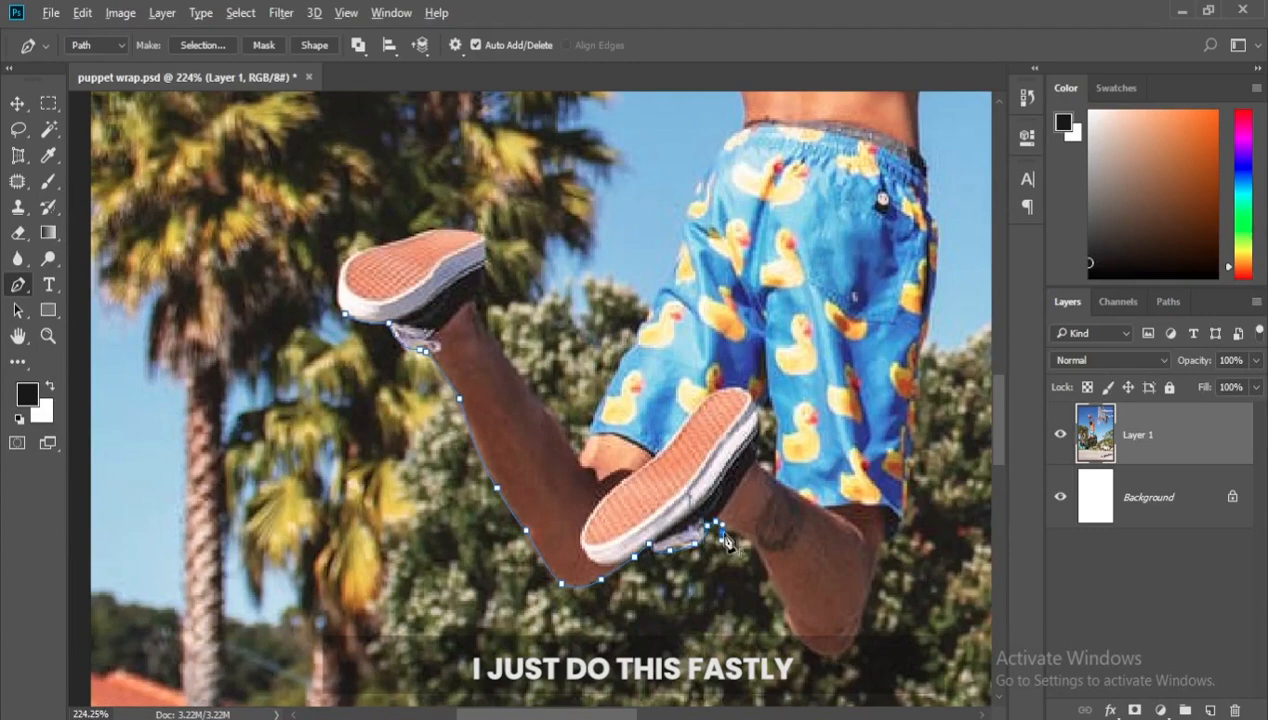
click(725, 537)
mouse_move(811, 615)
mouse_down()
mouse_move(748, 543)
mouse_move(805, 591)
mouse_up()
alt+click(763, 581)
drag(798, 539, 715, 629)
alt+click(798, 539)
- Extend the Pen path up the right edge of the duck-print shorts to the waistband
click(822, 469)
click(729, 505)
click(730, 499)
drag(735, 449, 734, 498)
click(725, 430)
drag(725, 432, 716, 543)
click(711, 490)
drag(711, 490, 702, 592)
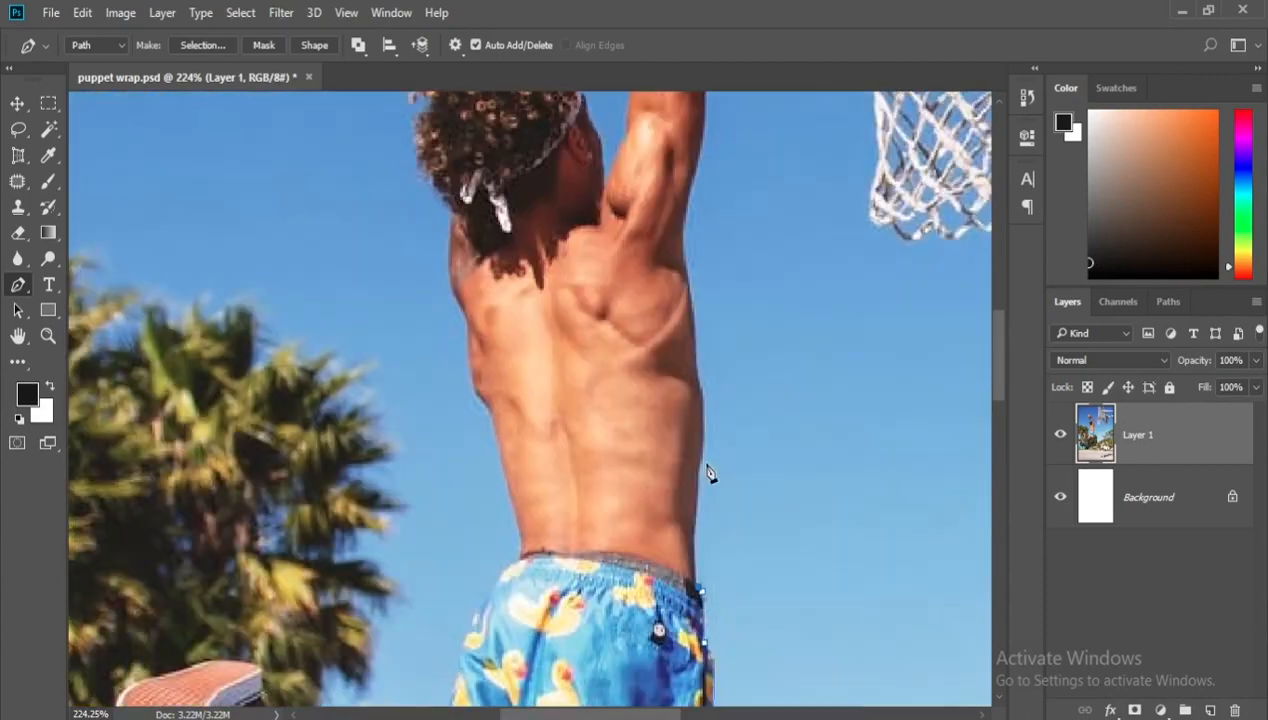
- Trace the right side of the player's bare back with the Pen path, from the waistband to the armpit
alt+click(702, 456)
drag(702, 456, 698, 557)
drag(699, 484, 697, 473)
alt+click(699, 484)
drag(699, 484, 688, 628)
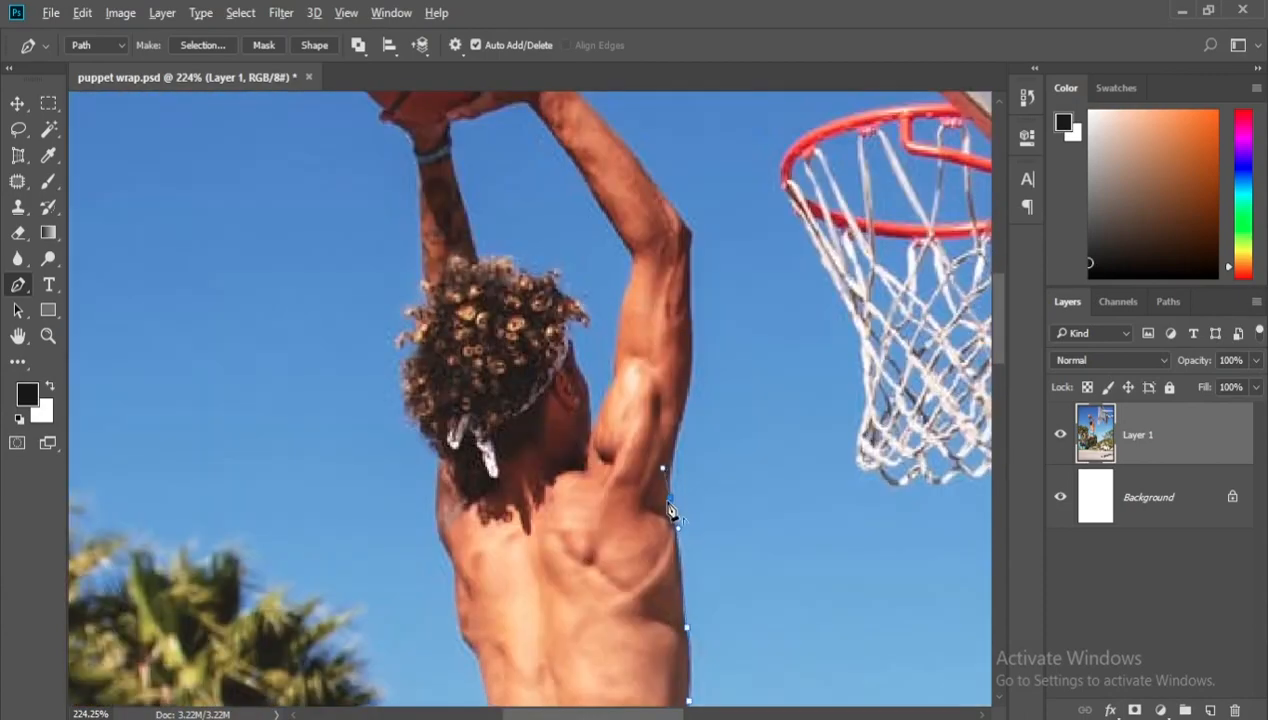
drag(671, 511, 639, 621)
- Continue the Pen path up the outer edge of the right upper arm, around the elbow and onto the forearm
alt+click(655, 516)
drag(661, 428, 659, 459)
alt+click(663, 518)
drag(584, 343, 669, 467)
click(670, 470)
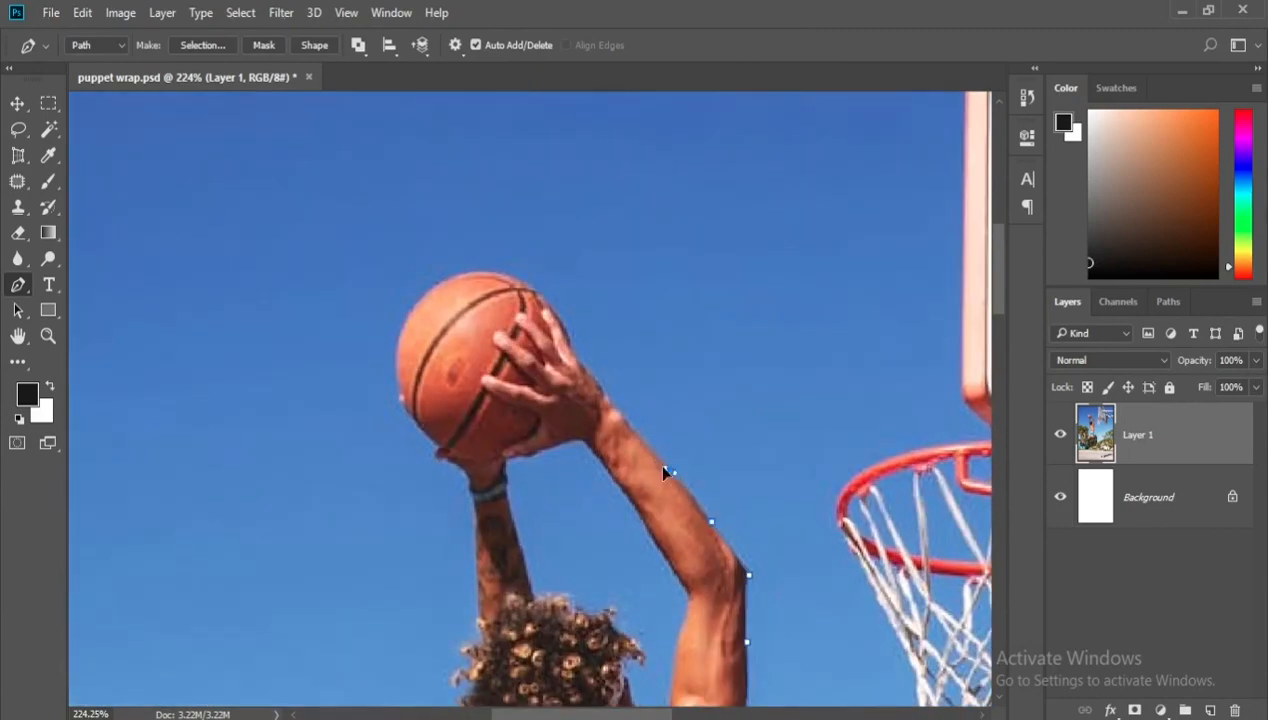
- Extend the Pen path along the forearm and hand and around the top and far side of the basketball
click(604, 379)
alt+click(502, 271)
drag(464, 367, 546, 350)
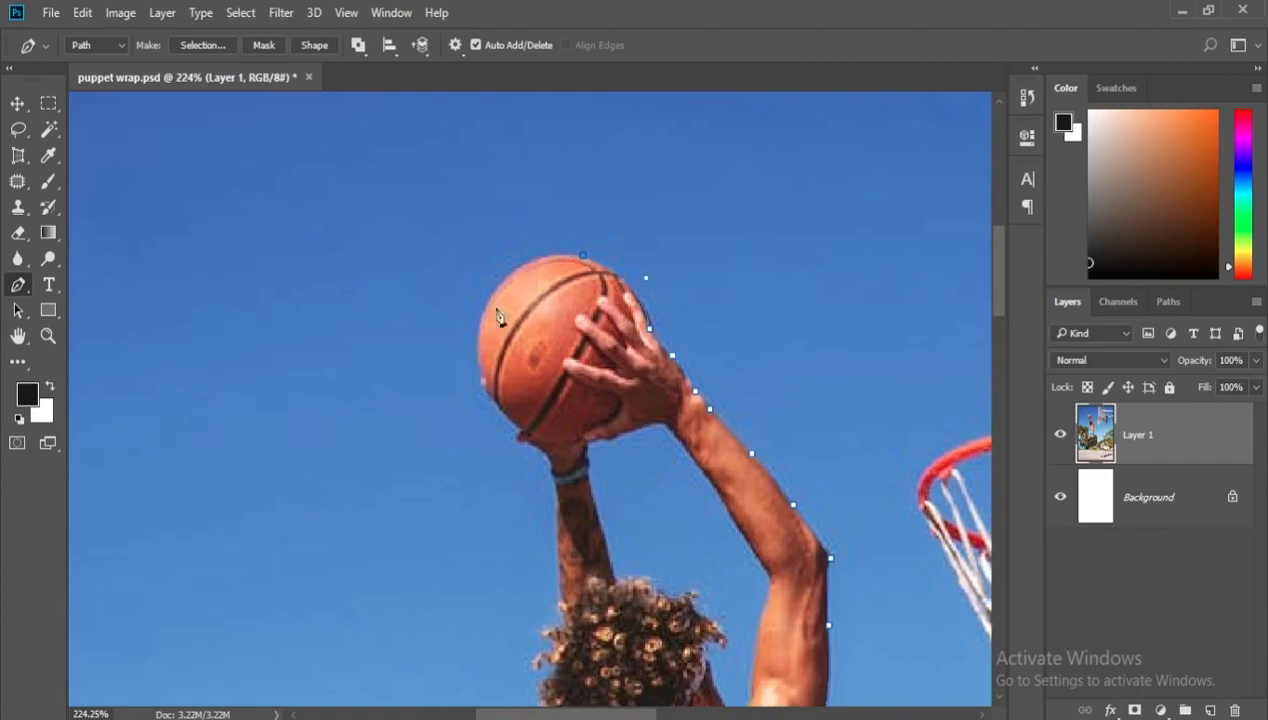
drag(487, 304, 456, 369)
drag(577, 455, 574, 410)
click(518, 384)
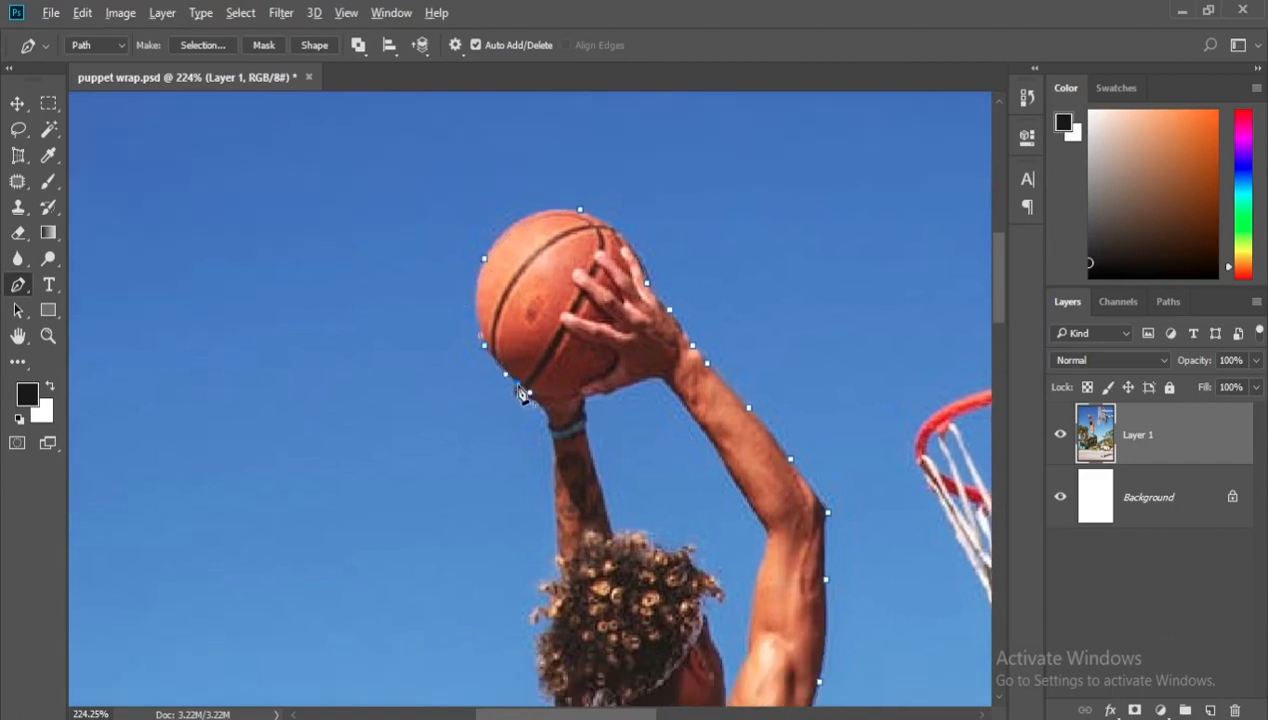
- Trace the Pen path from beneath the basketball down the left wrist and forearm to the edge of the hair
click(518, 399)
click(548, 401)
click(551, 423)
click(553, 457)
click(558, 560)
click(583, 483)
drag(560, 572, 563, 502)
scroll(567, 488, up, 4)
drag(579, 522, 573, 532)
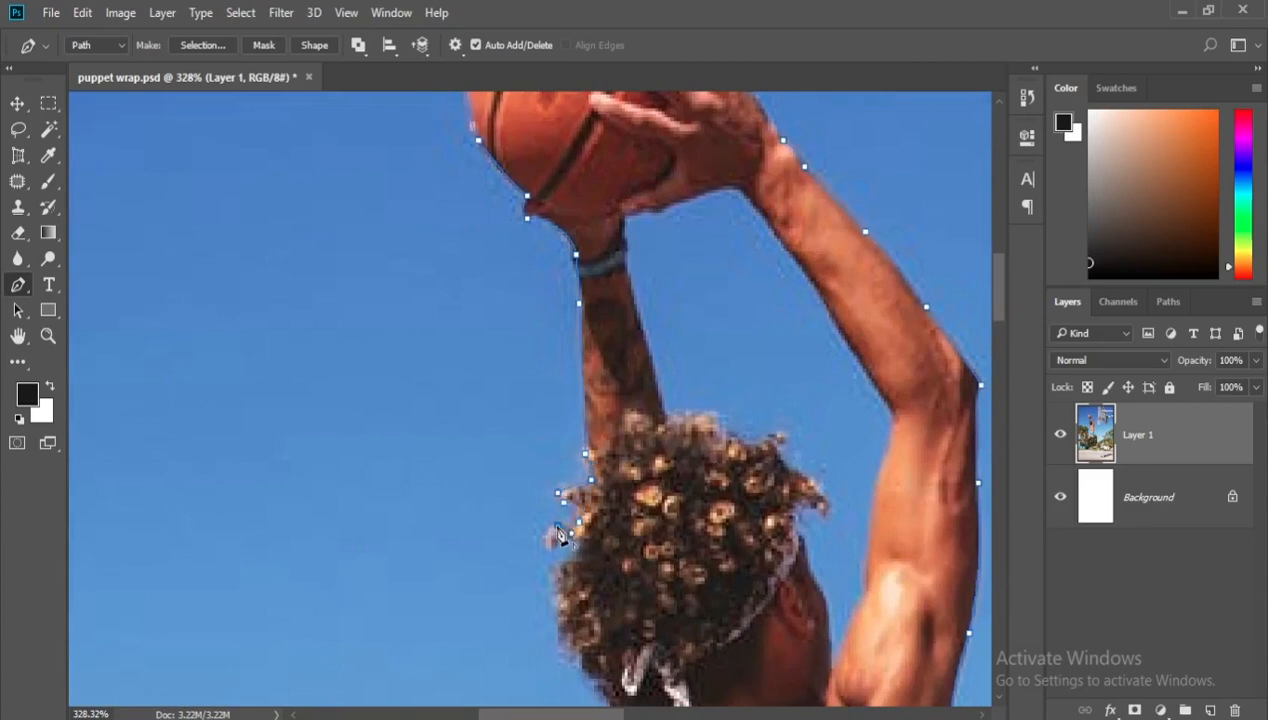
- Follow the uneven left edge of the player's curly hair with closely spaced Pen path points down to the neck
click(558, 525)
click(542, 548)
click(560, 542)
click(579, 542)
click(549, 559)
click(564, 561)
click(551, 587)
scroll(570, 620, down, 2)
scroll(585, 625, down, 2)
drag(605, 638, 693, 420)
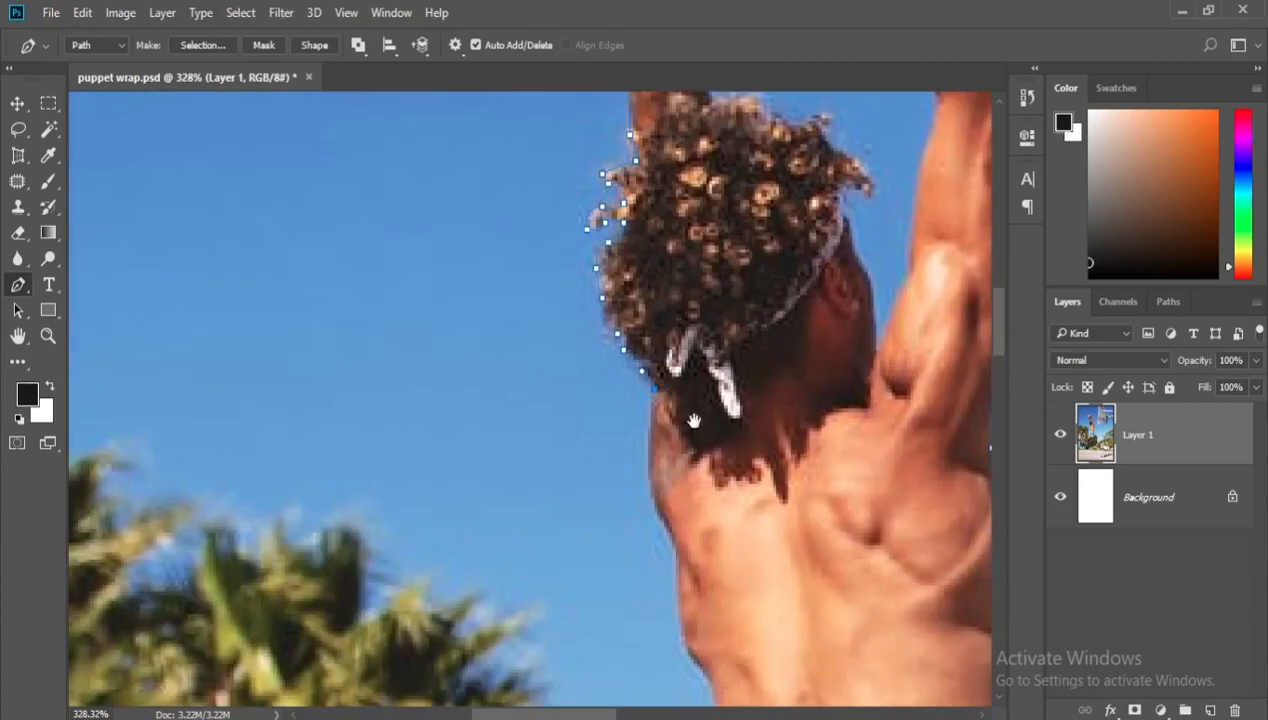
- Continue the Pen path over the left shoulder and down the left side of the back to the waistband
drag(646, 483, 650, 520)
scroll(688, 640, down, 1)
drag(689, 647, 672, 515)
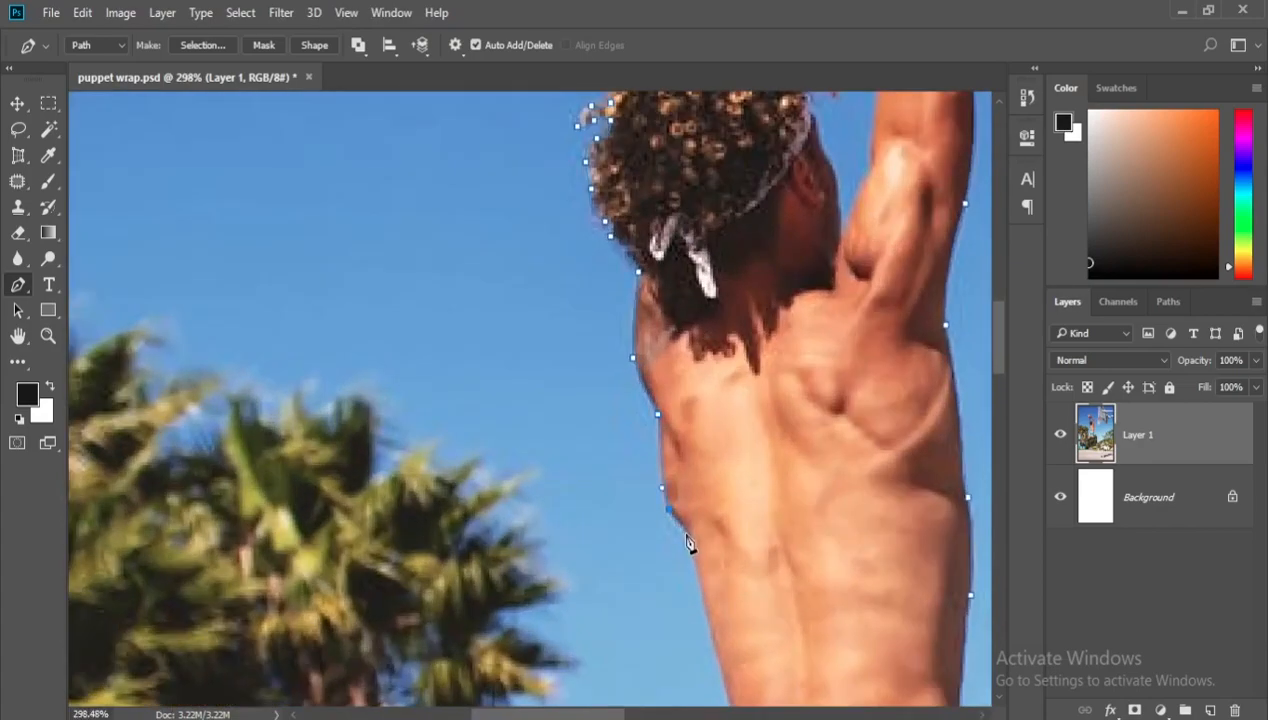
click(688, 543)
scroll(688, 543, down, 5)
drag(714, 657, 726, 500)
scroll(727, 500, up, 5)
click(729, 482)
click(728, 507)
scroll(648, 598, down, 5)
- Extend the Pen path down the left edge of the duck-print shorts to the leg hem
drag(648, 635, 598, 562)
alt+click(645, 528)
scroll(621, 601, up, 3)
click(614, 604)
click(603, 611)
click(606, 626)
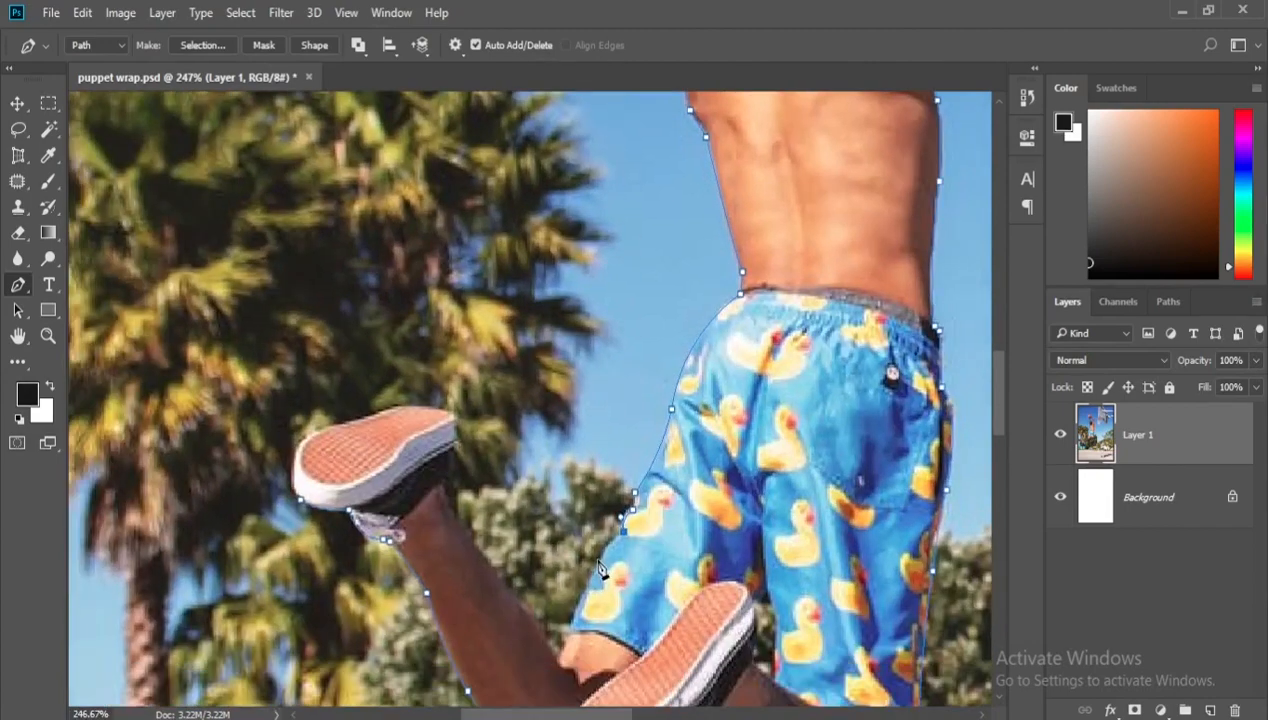
click(602, 556)
click(570, 629)
- Trace the upper side of the bent leg and the sole of the raised shoe, completing the player's outline
click(557, 654)
click(511, 594)
click(477, 550)
click(447, 490)
click(453, 447)
click(454, 413)
click(392, 407)
click(326, 424)
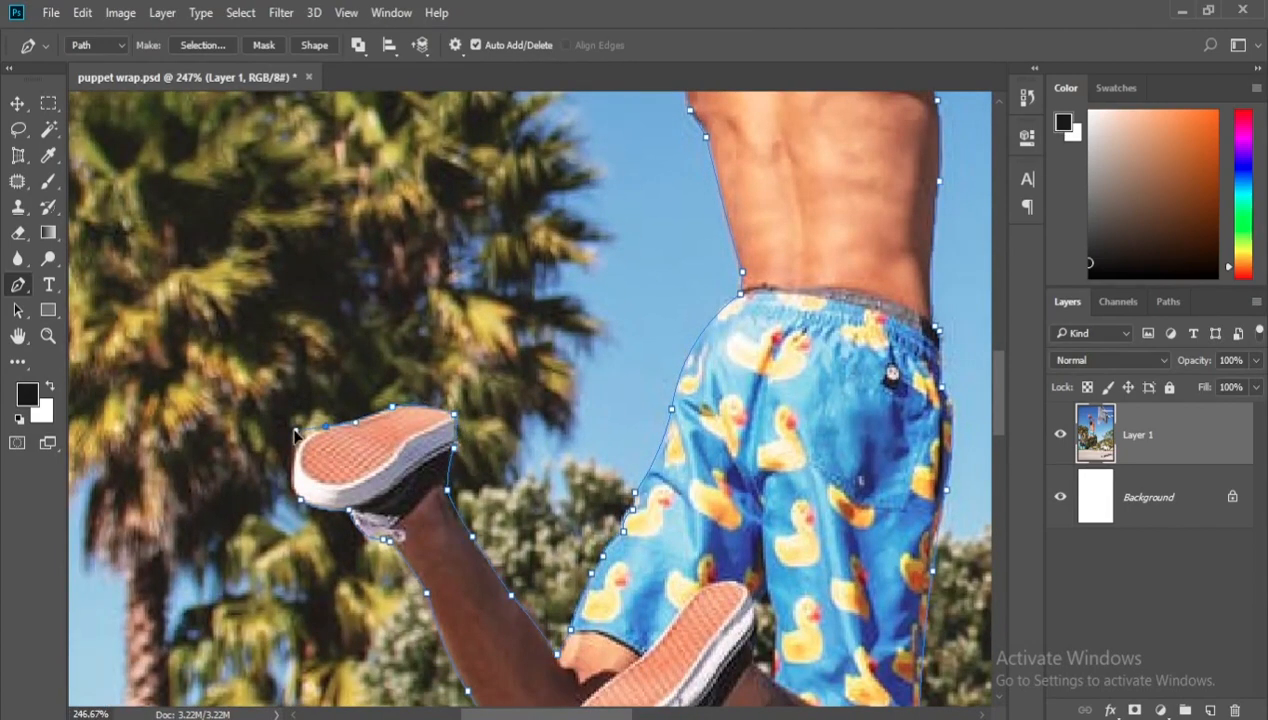
key(ctrl+0)
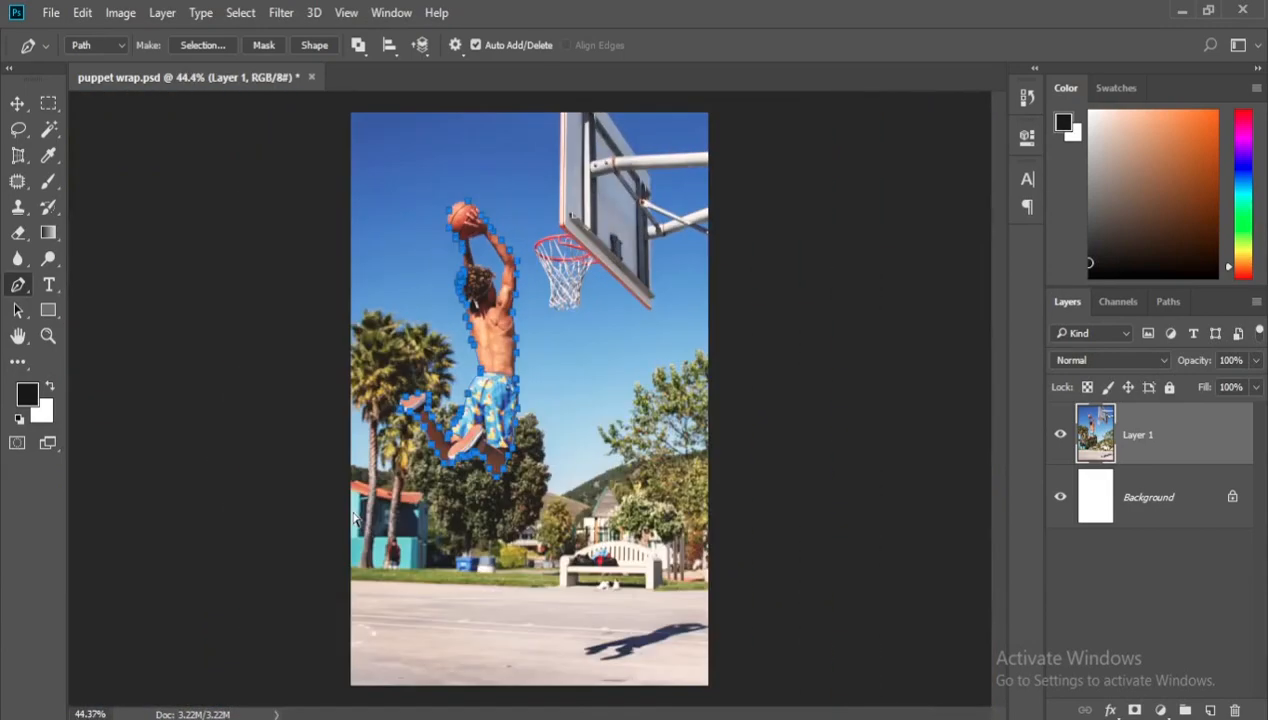
- Convert the path to a selection, copy the player onto a new layer, and hide Layer 1
key(ctrl+Return)
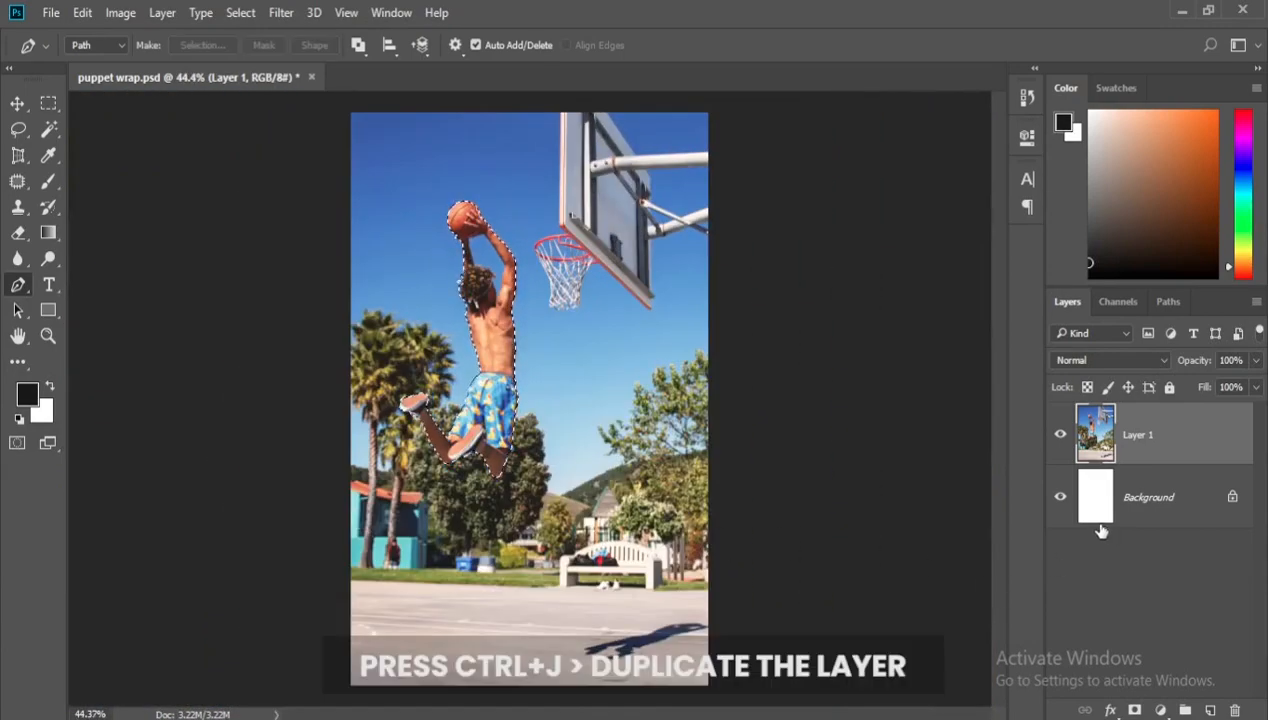
key(ctrl+j)
key(ctrl+plus)
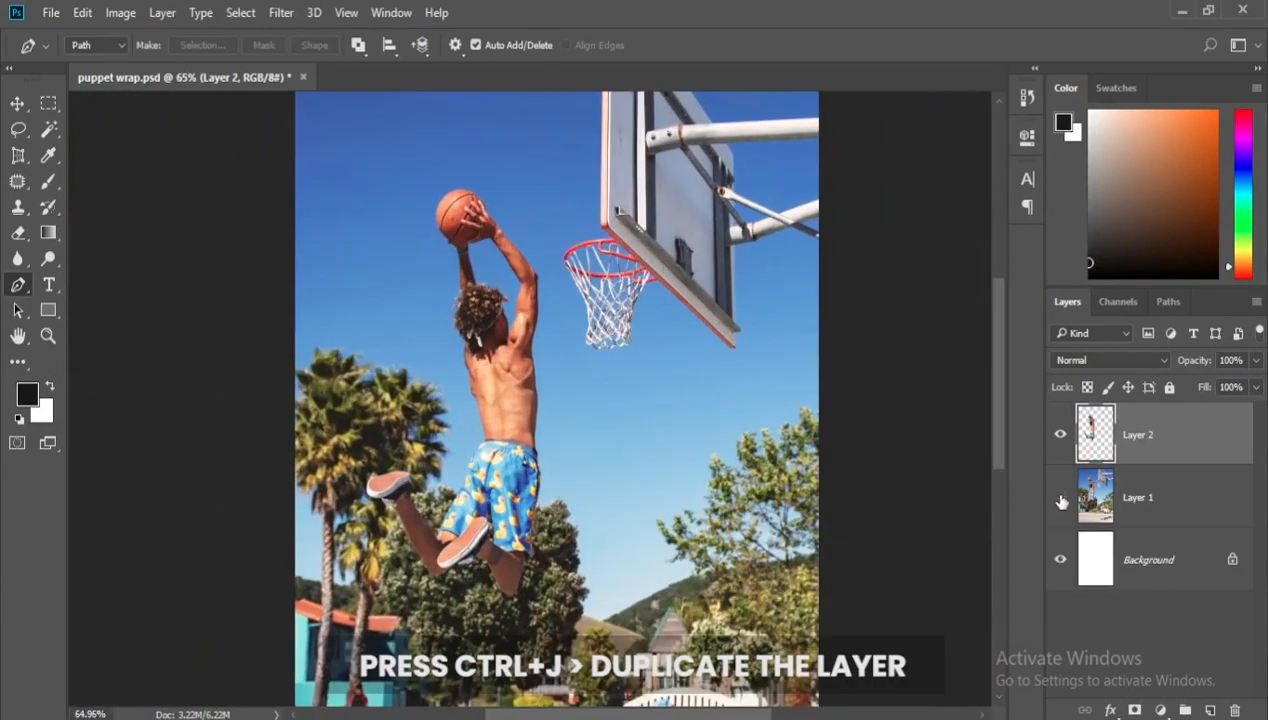
click(1060, 497)
- Select the blue sky enclosed between the player's arms with the Magic Wand, delete it, and clear the selection
scroll(490, 265, up, 5)
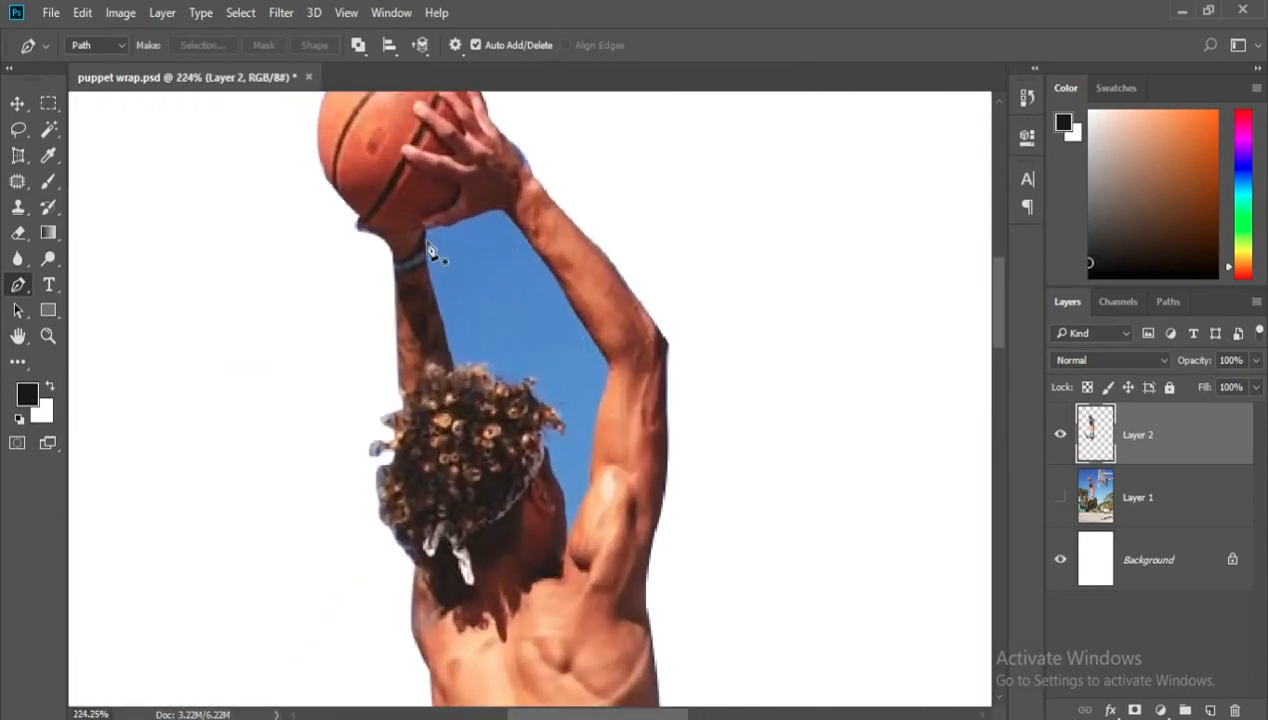
click(48, 129)
click(535, 329)
scroll(608, 393, down, 5)
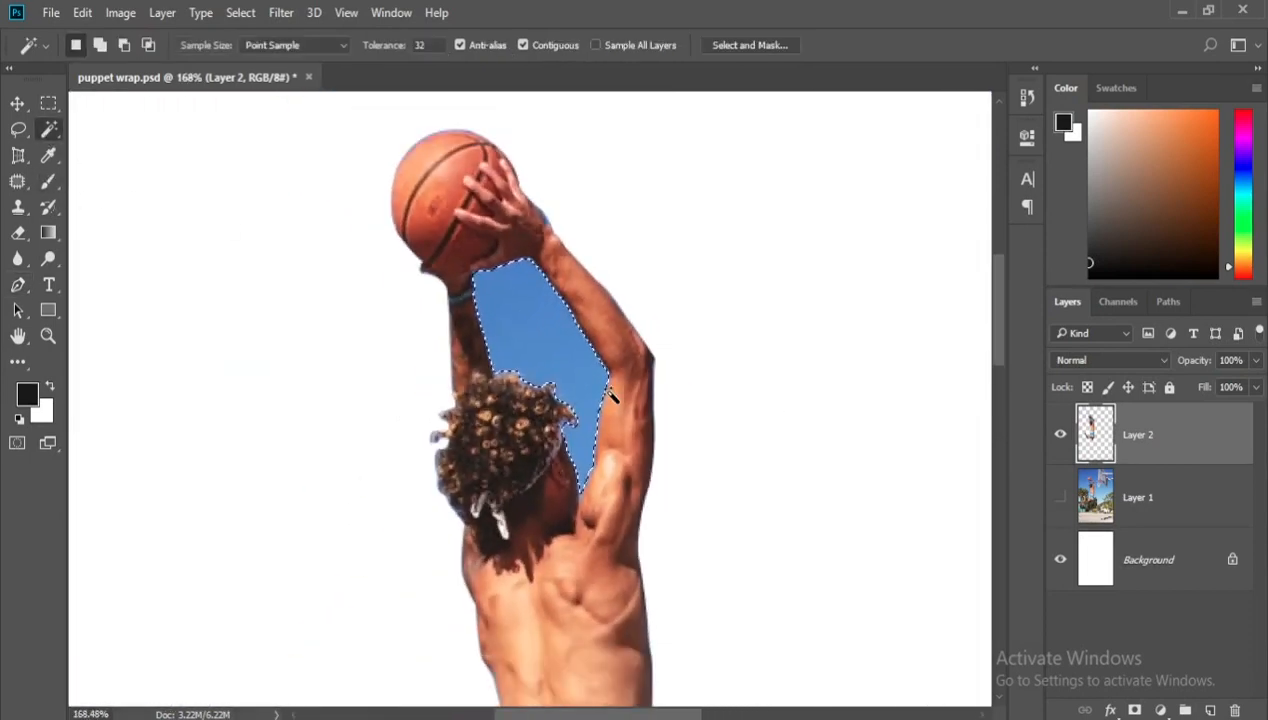
key(Delete)
scroll(615, 394, down, 1)
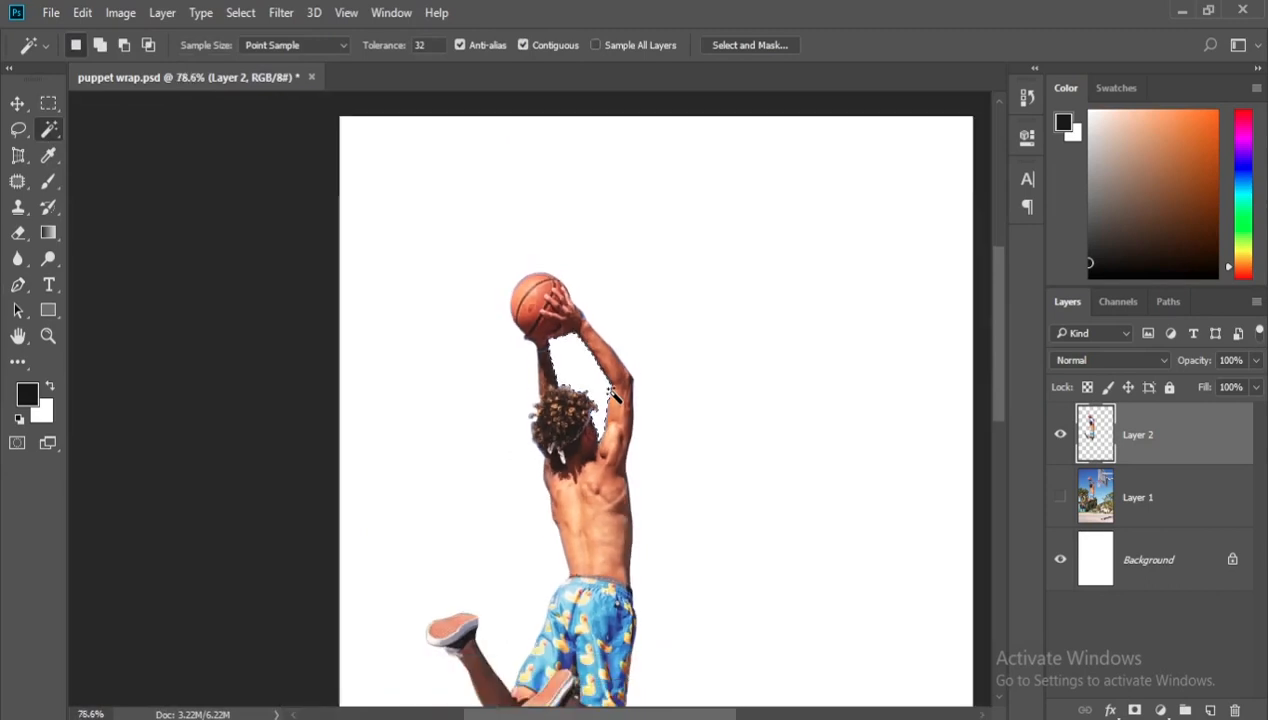
scroll(616, 392, down, 1)
scroll(616, 392, down, 2)
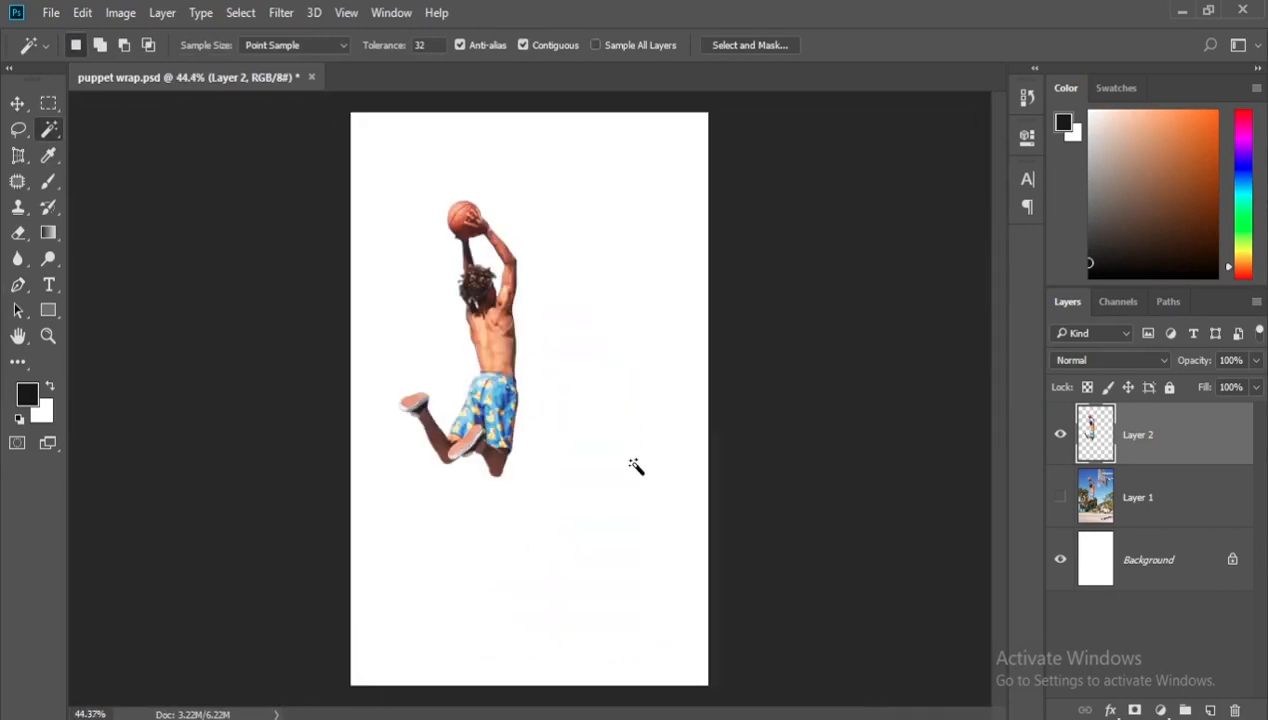
scroll(565, 456, down, 1)
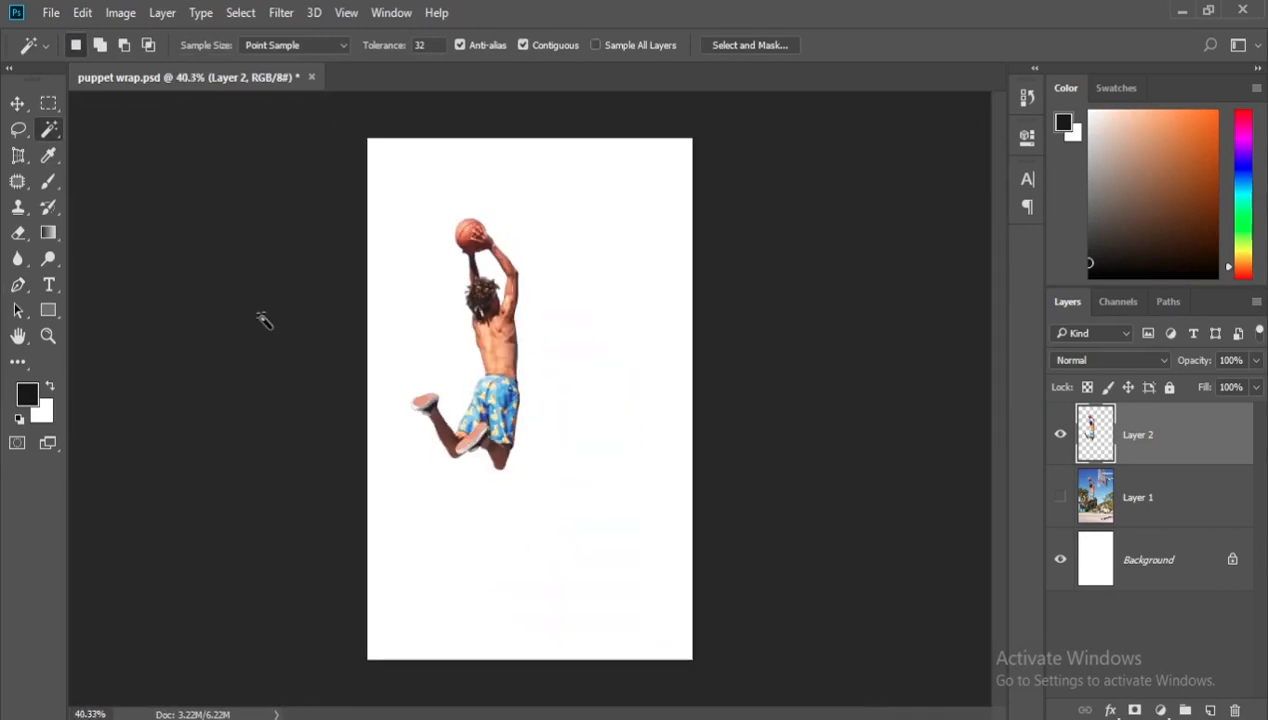
- Duplicate the cut-out player's Layer 2 and hide the original Layer 2
click(18, 106)
key(ctrl)
key(ctrl+j)
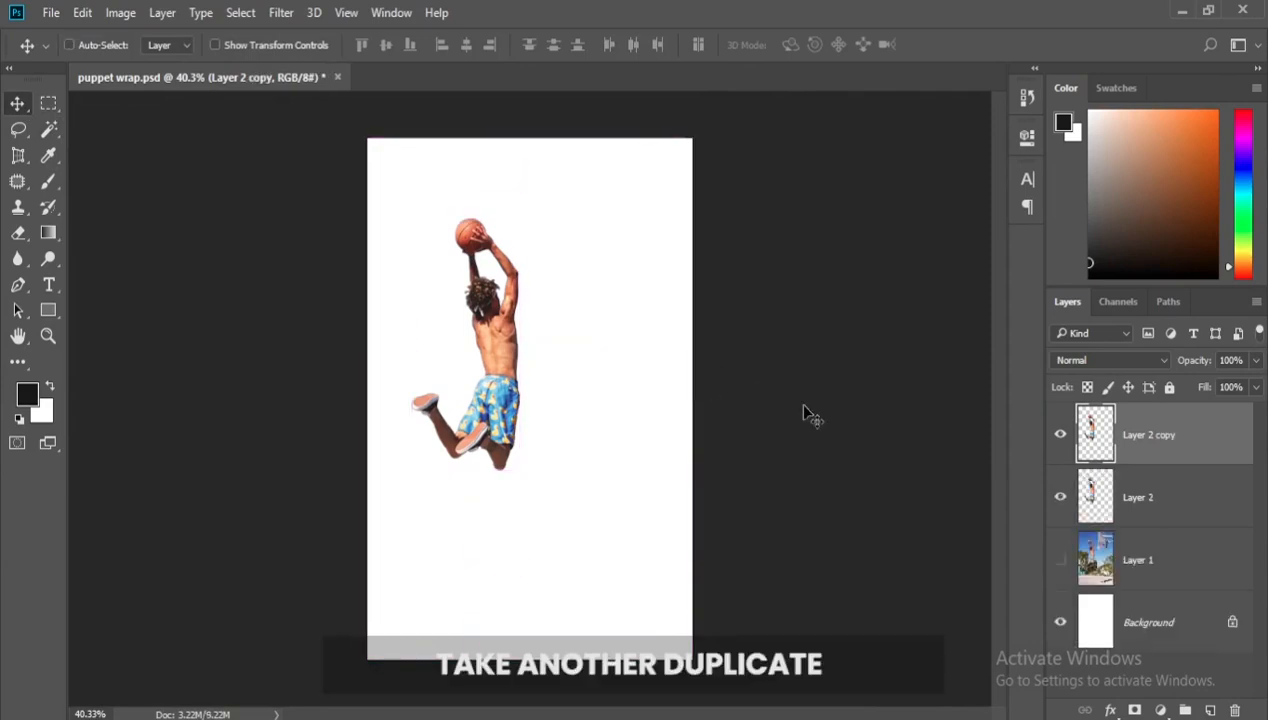
scroll(448, 220, up, 6)
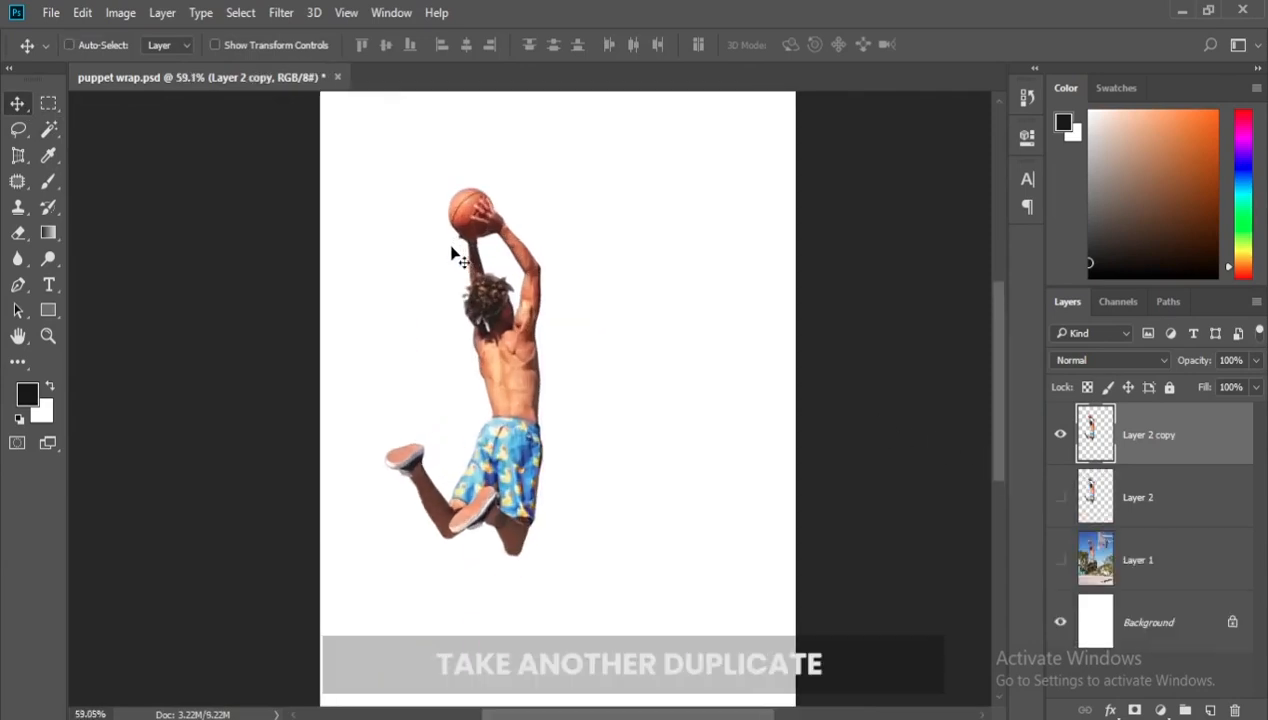
- Start Puppet Warp on Layer 2 copy and place a row of four pins across the player's shoulders
click(121, 14)
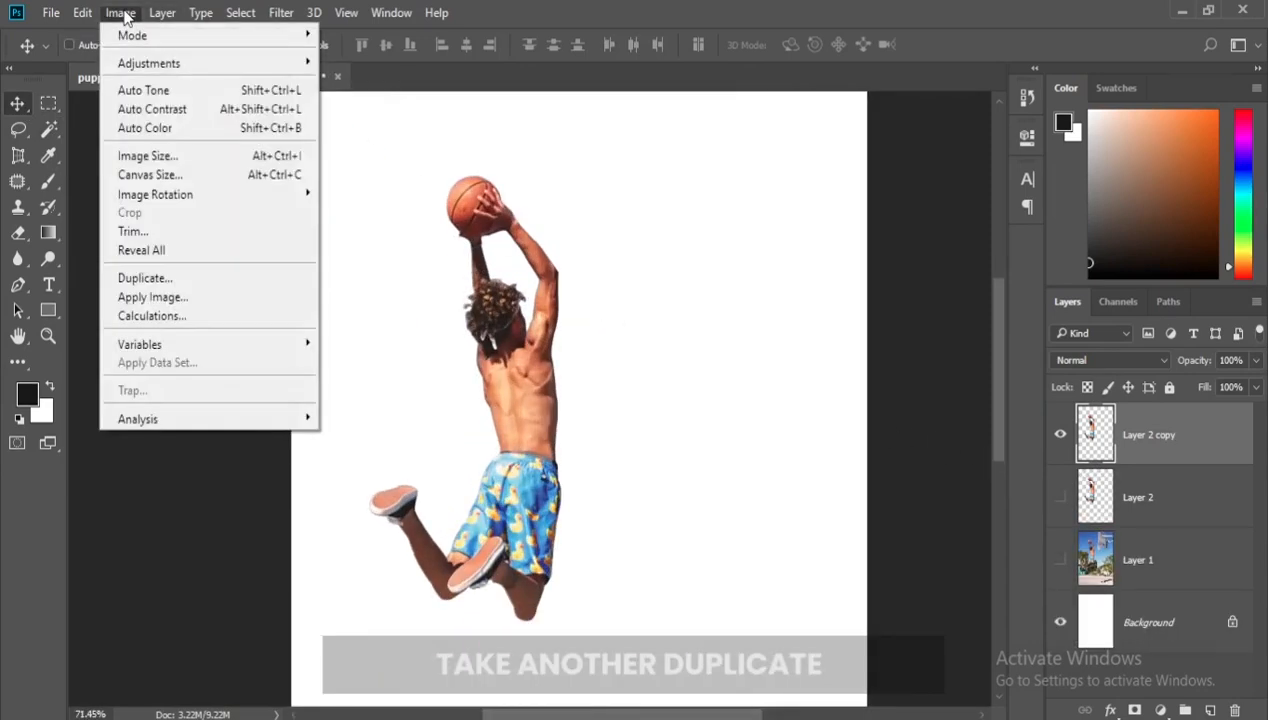
click(121, 14)
click(83, 14)
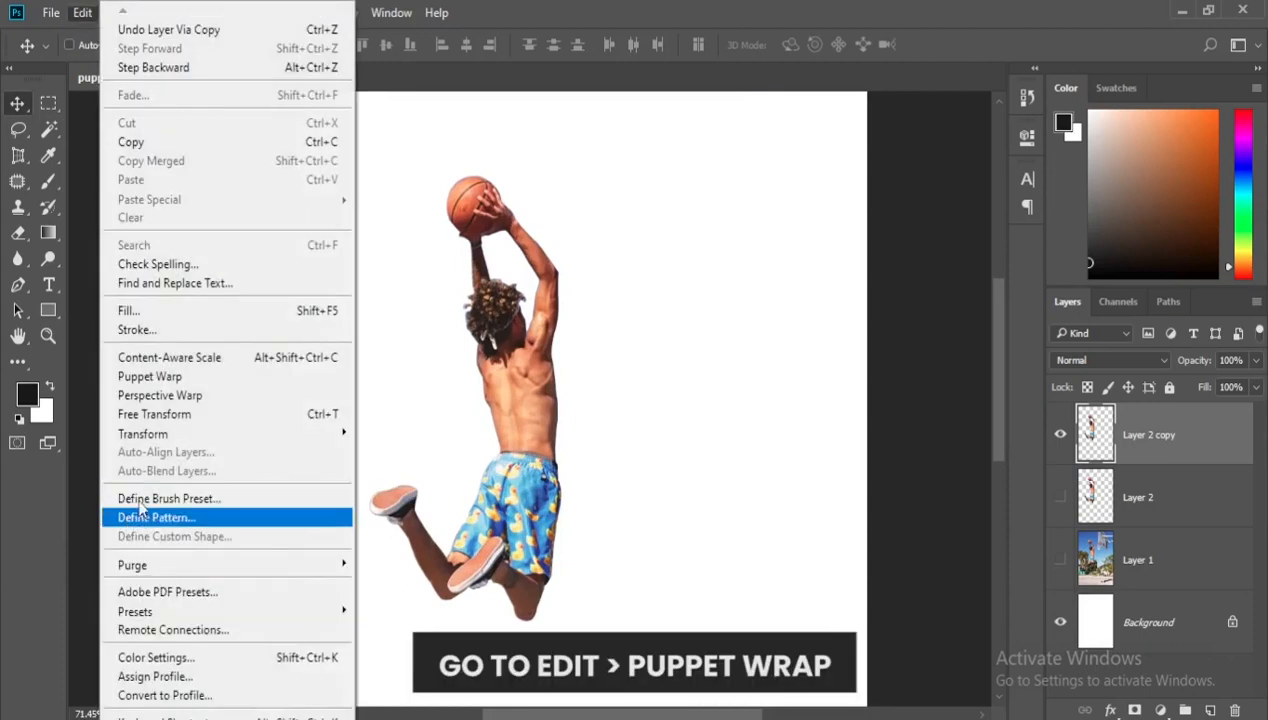
click(155, 378)
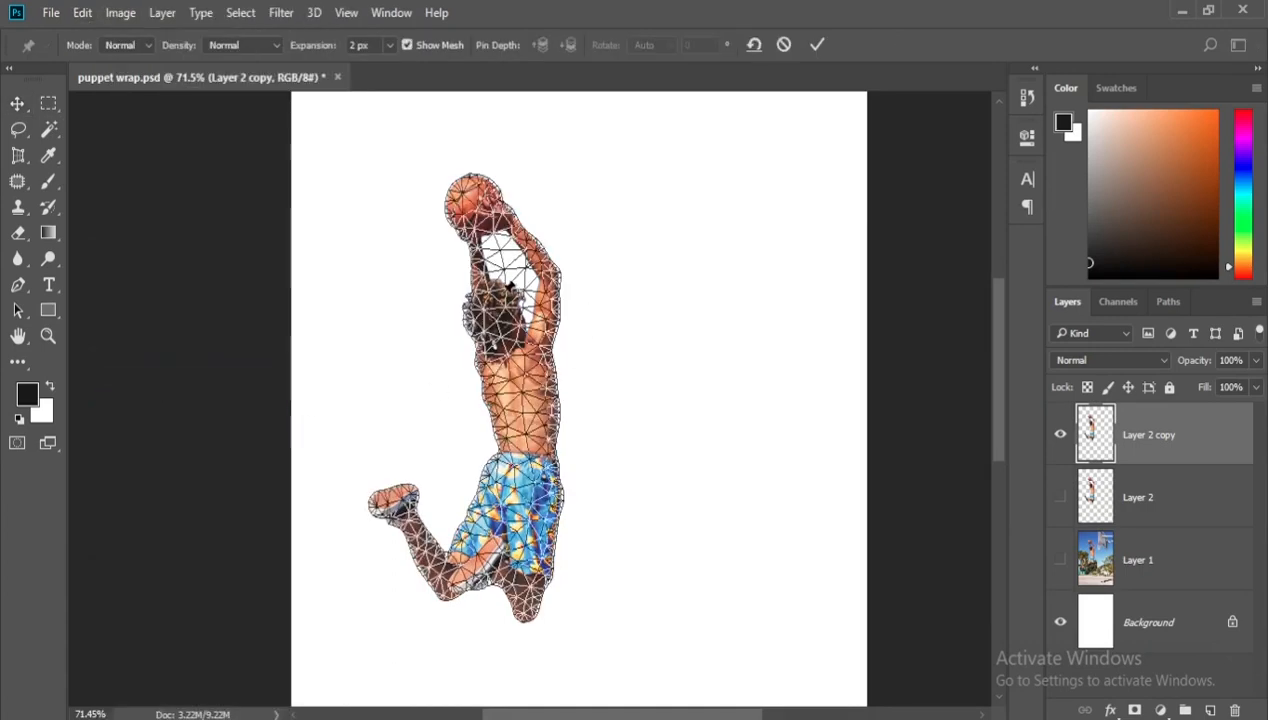
scroll(500, 380, up, 5)
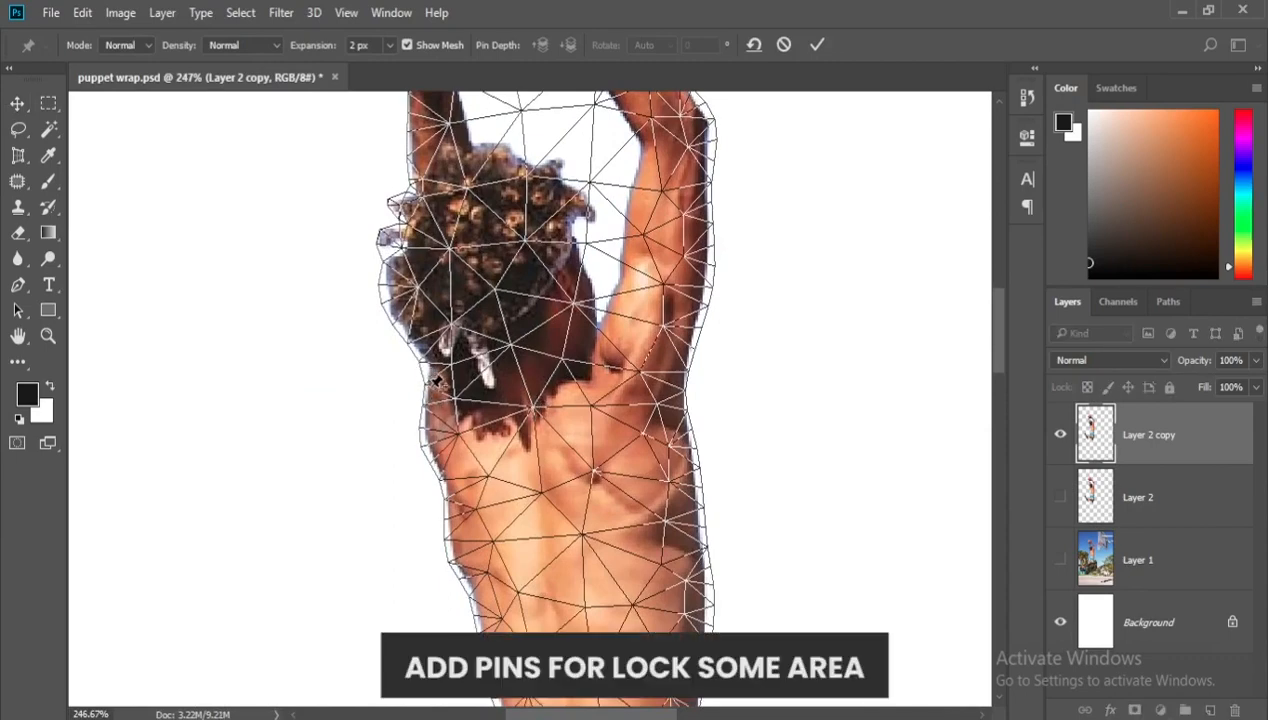
click(423, 405)
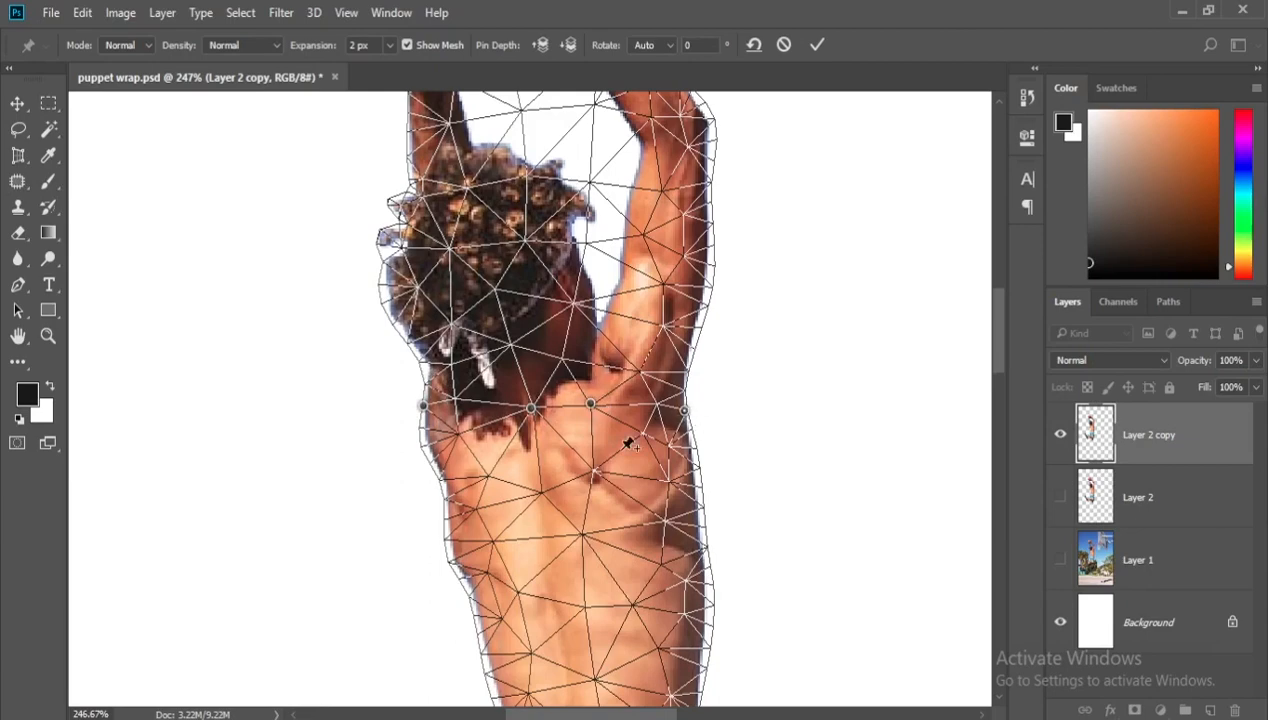
scroll(628, 443, down, 3)
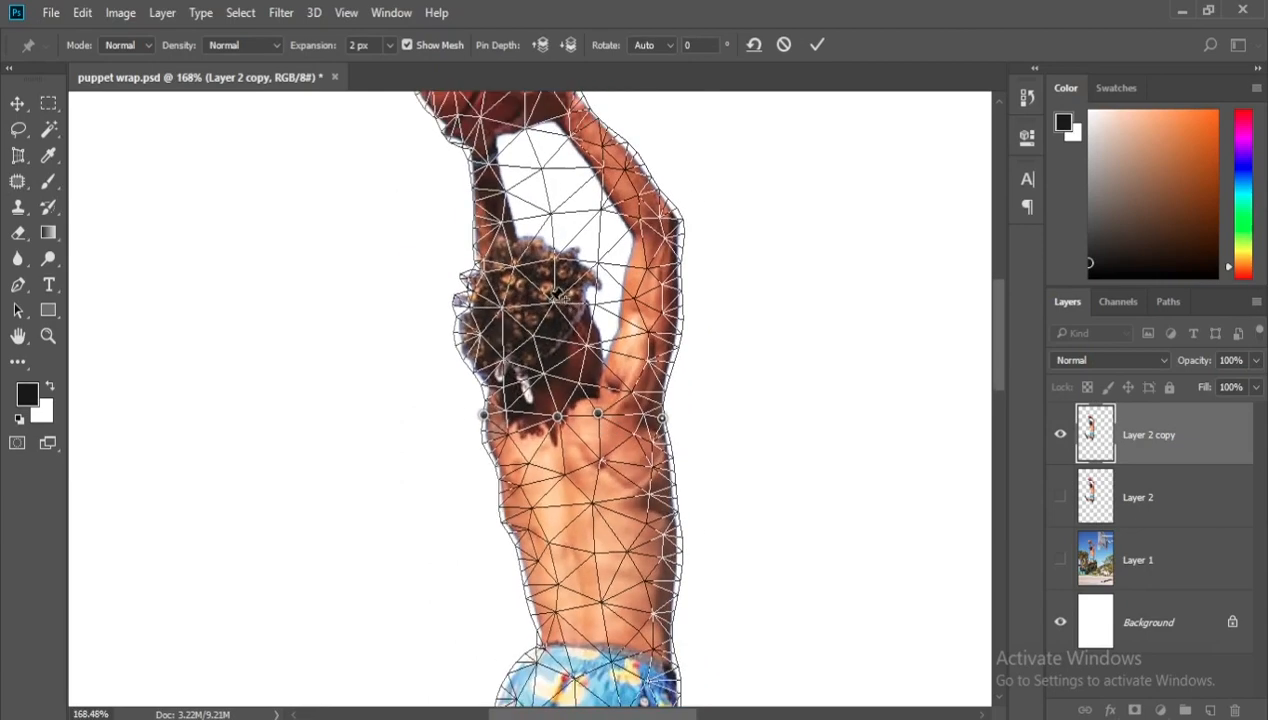
- Add Puppet Warp pins at the back of the player's head, the outer edge of the hair, and the right upper arm
click(552, 301)
click(477, 331)
click(647, 329)
scroll(655, 358, down, 2)
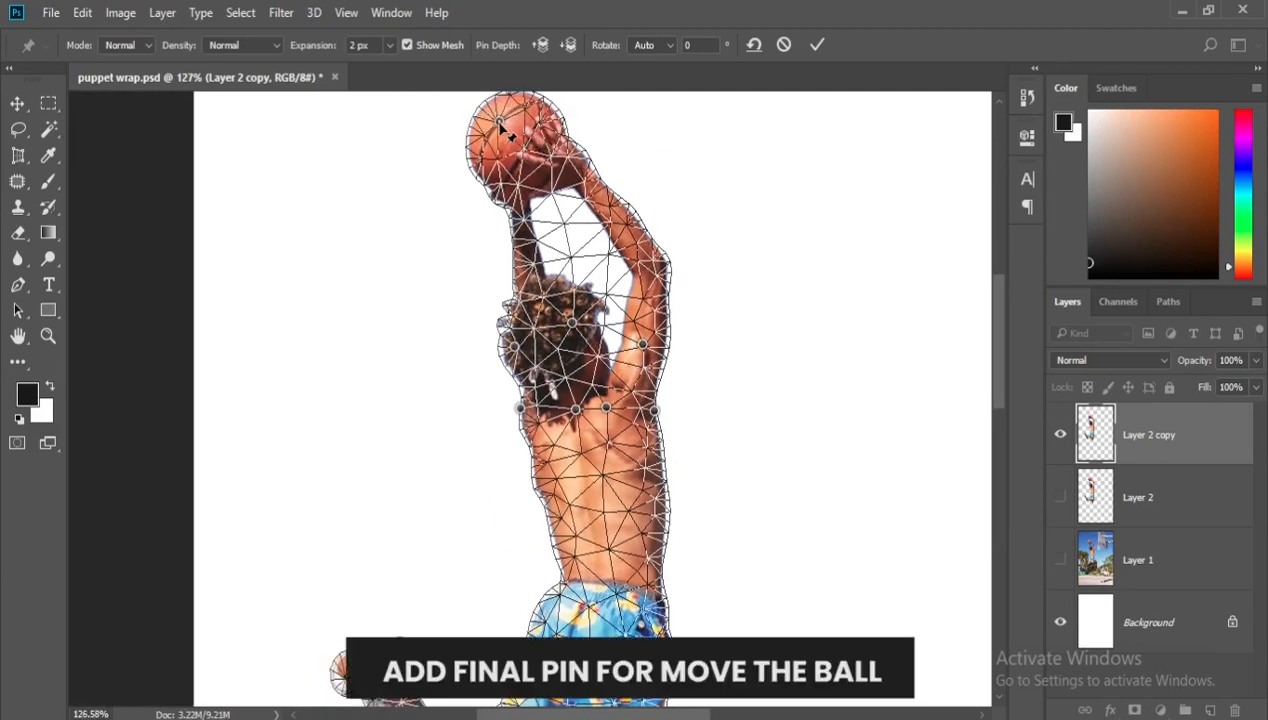
- Pin the basketball, shift it slightly to the right so the raised arms bend with it, and apply the Puppet Warp
drag(503, 126, 547, 116)
scroll(547, 116, down, 6)
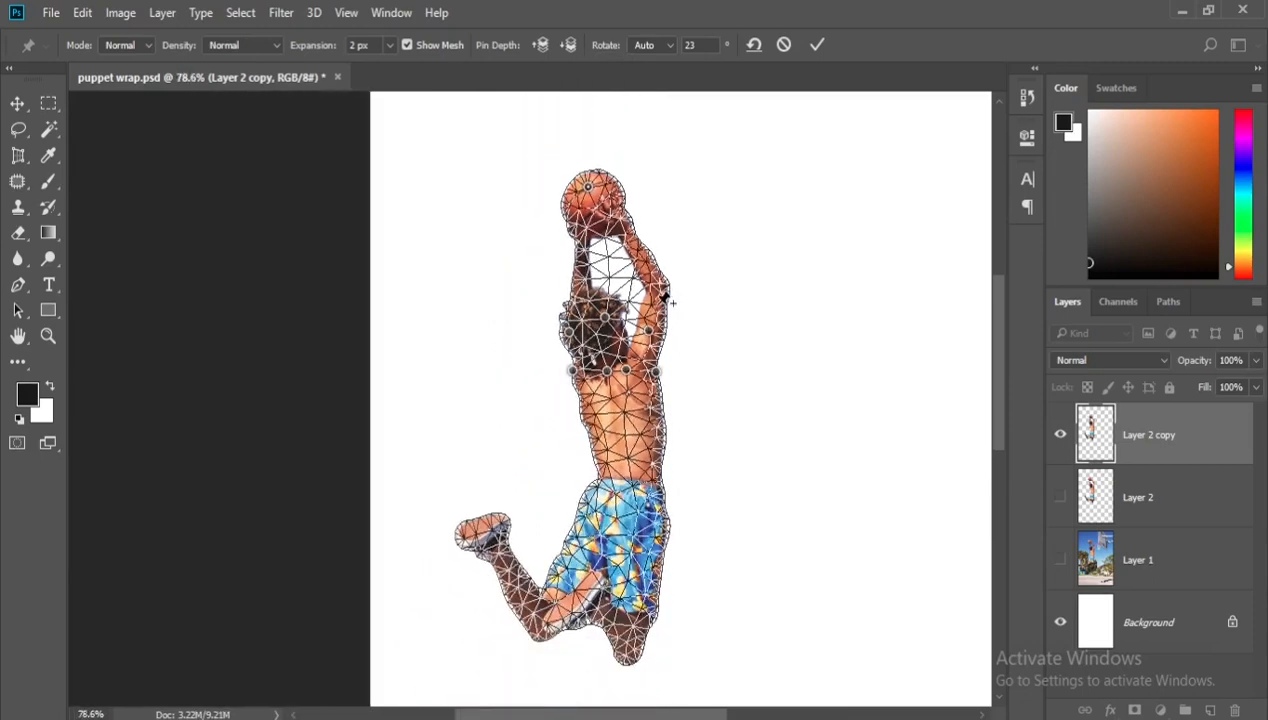
click(17, 103)
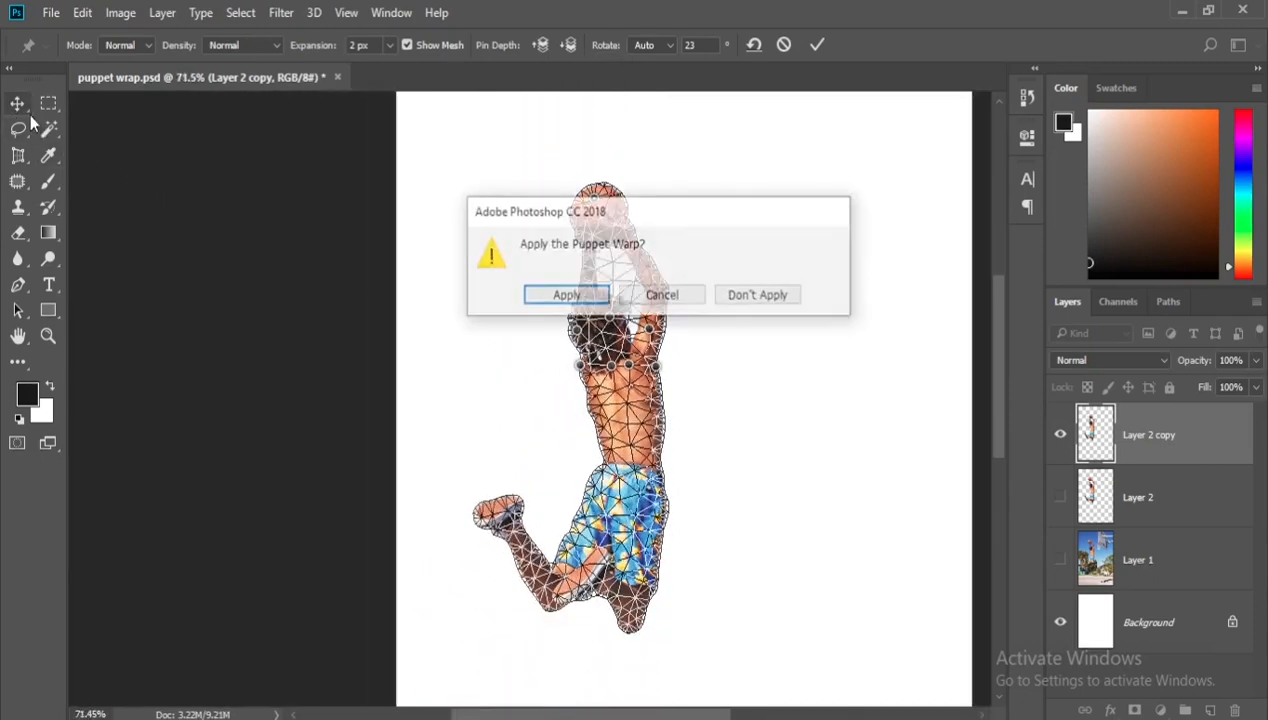
click(578, 298)
- Move the warped player on Layer 2 copy to the right half of the page and show the original Layer 2 for comparison
scroll(627, 352, down, 2)
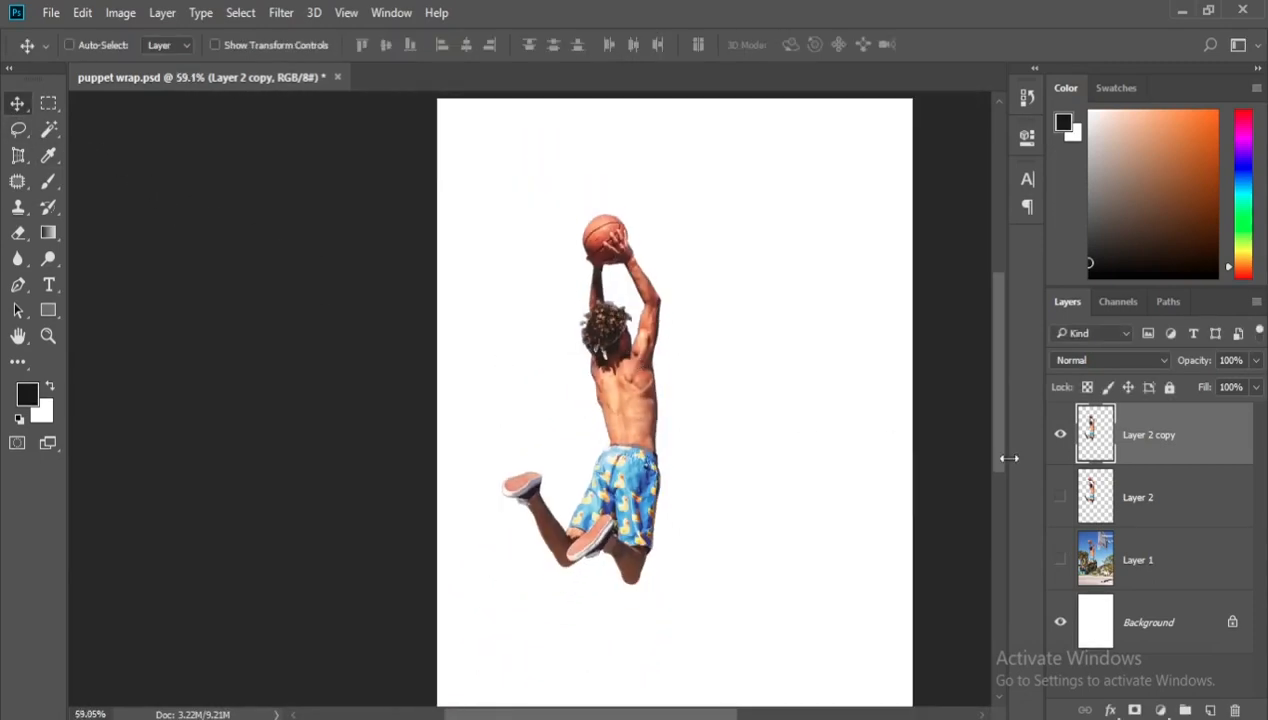
drag(645, 386, 817, 390)
click(1060, 497)
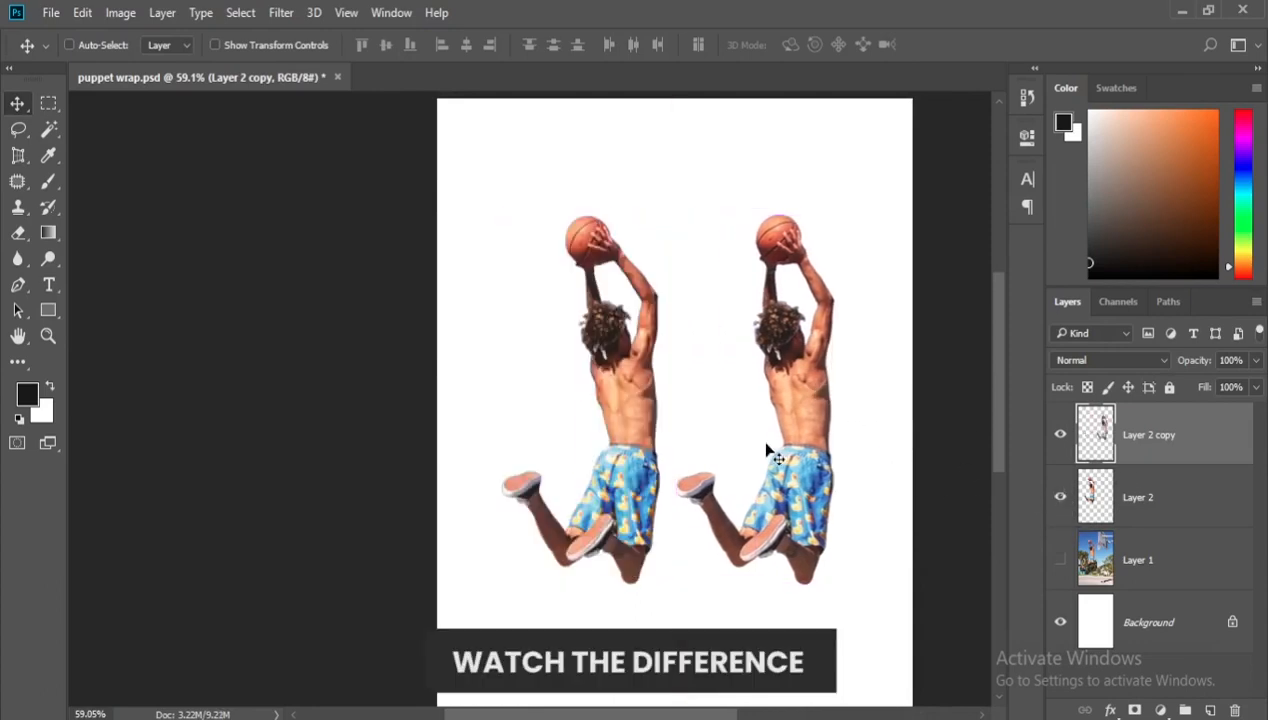
scroll(768, 453, down, 1)
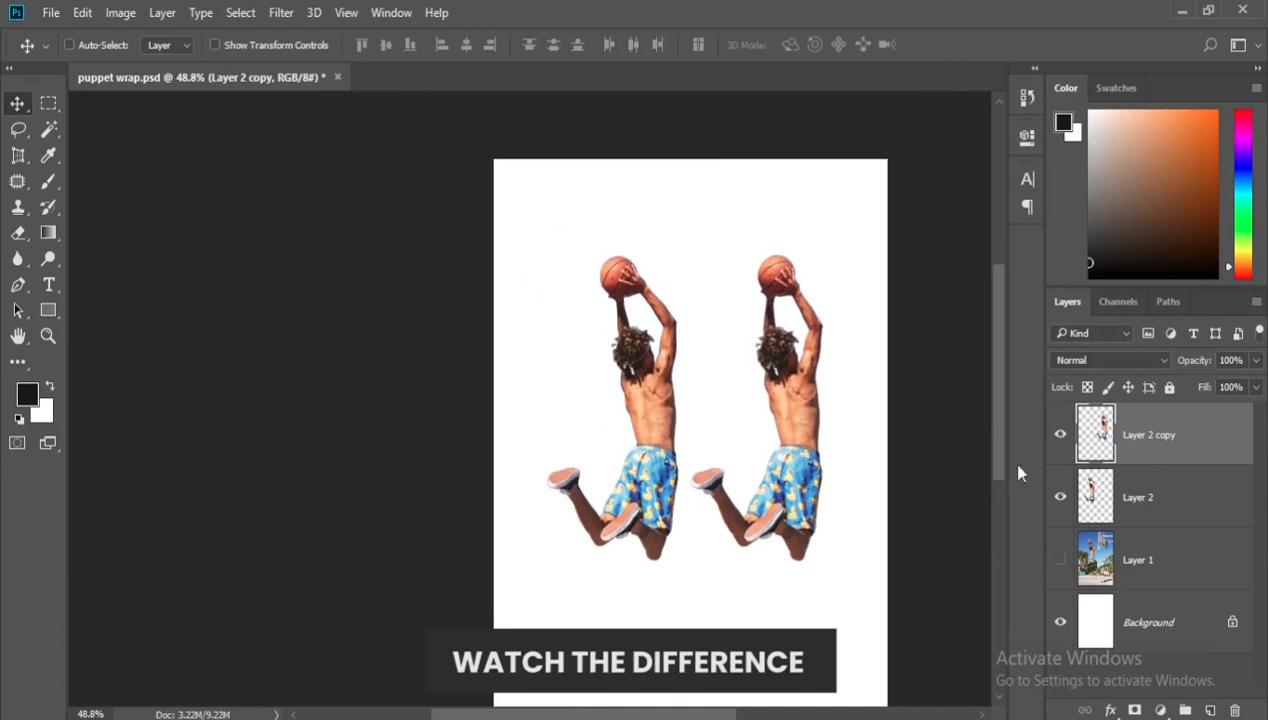
- Widen the gap between the two players by nudging Layer 2 copy slightly right and Layer 2 slightly left
drag(800, 432, 809, 432)
click(1155, 505)
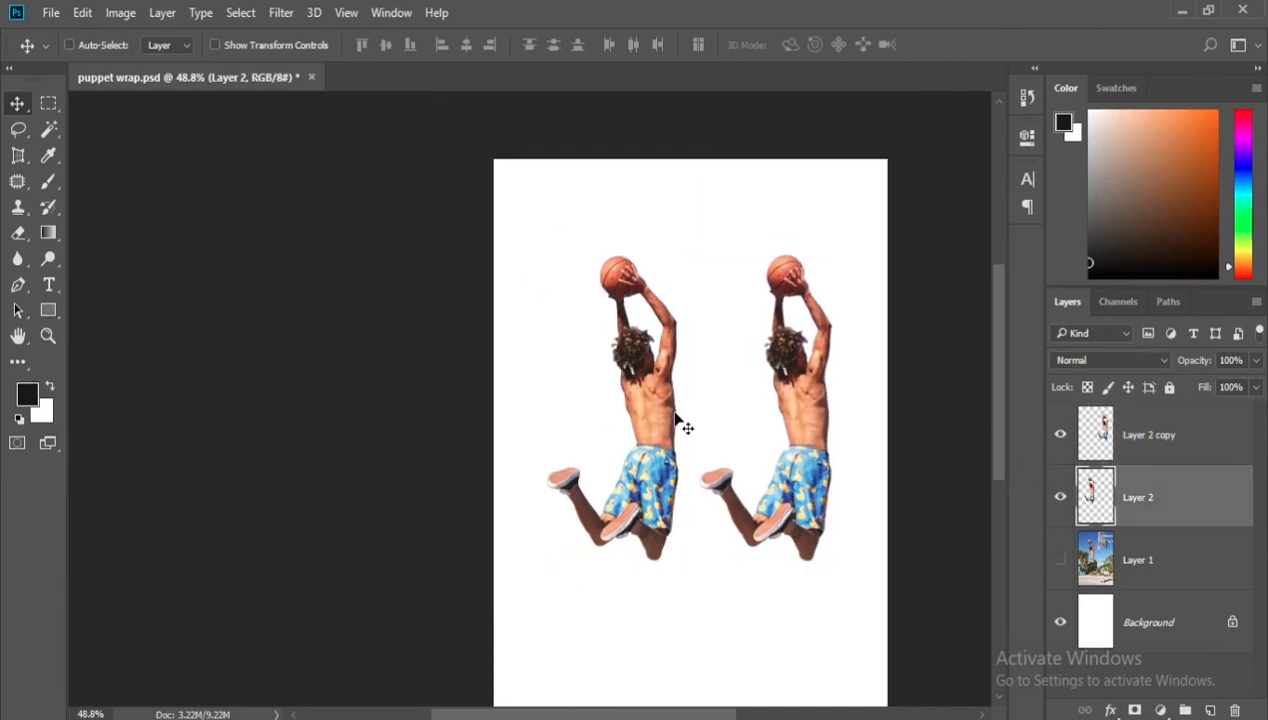
drag(677, 420, 671, 420)
scroll(736, 484, down, 1)
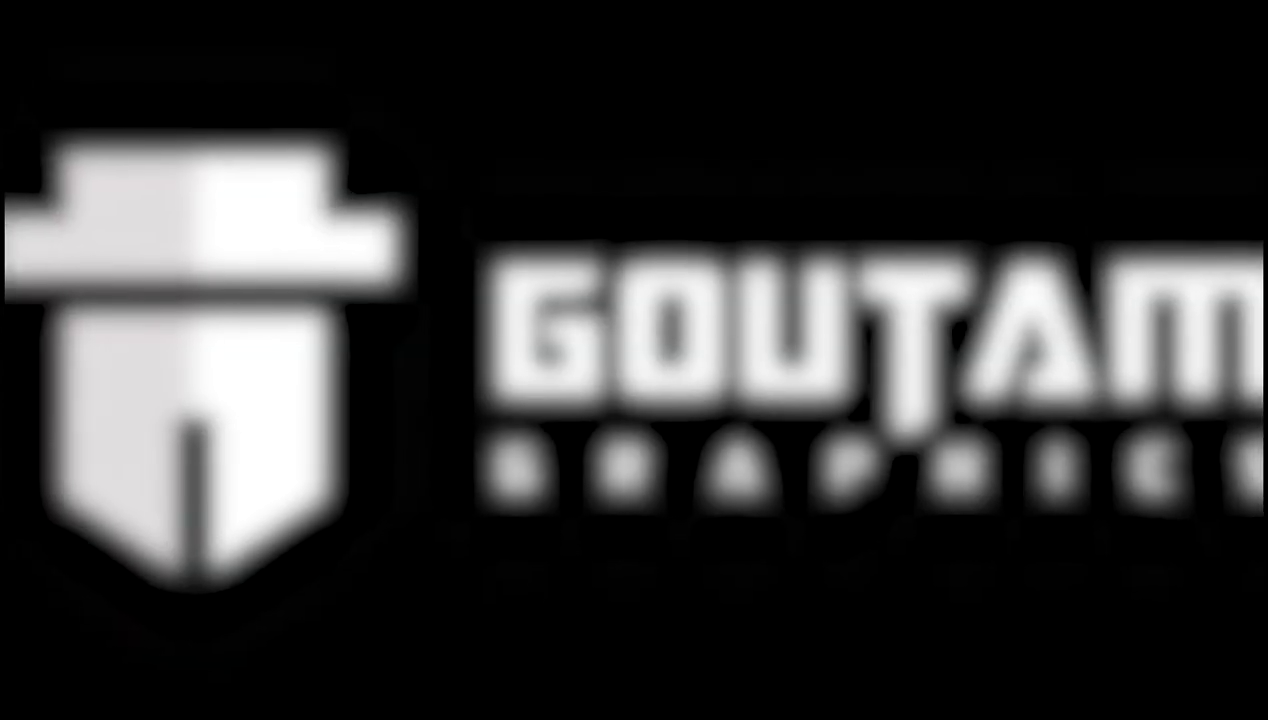